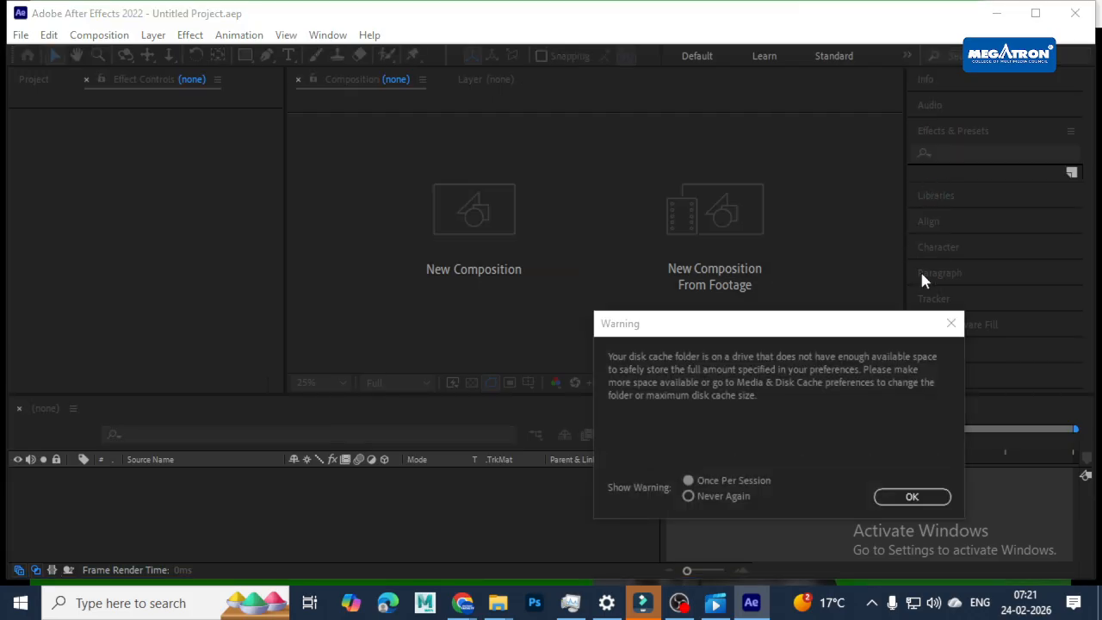
Dismiss the disk cache warning, start a new project and create an HDTV 1080 25 composition with a duration of 0:00:15:00
left_click(911, 497)
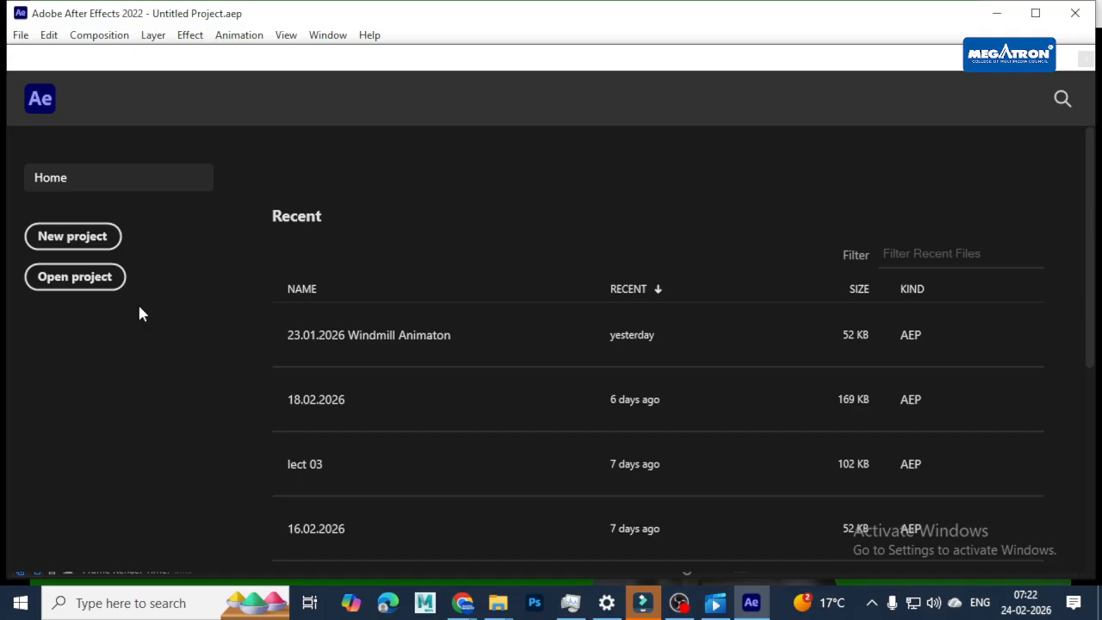
left_click(95, 228)
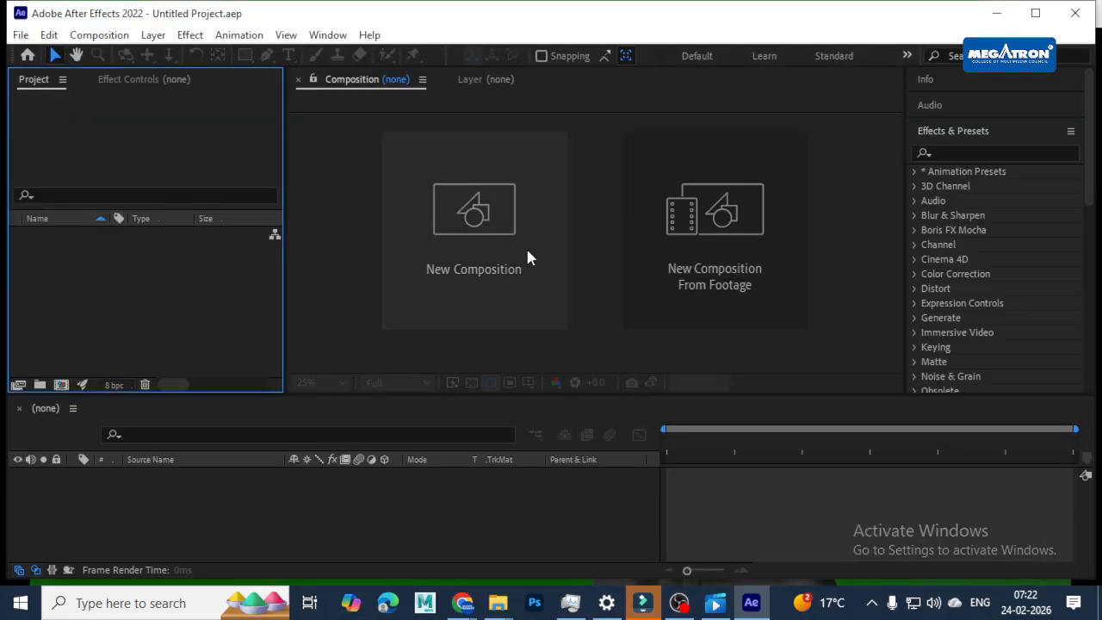
left_click(504, 290)
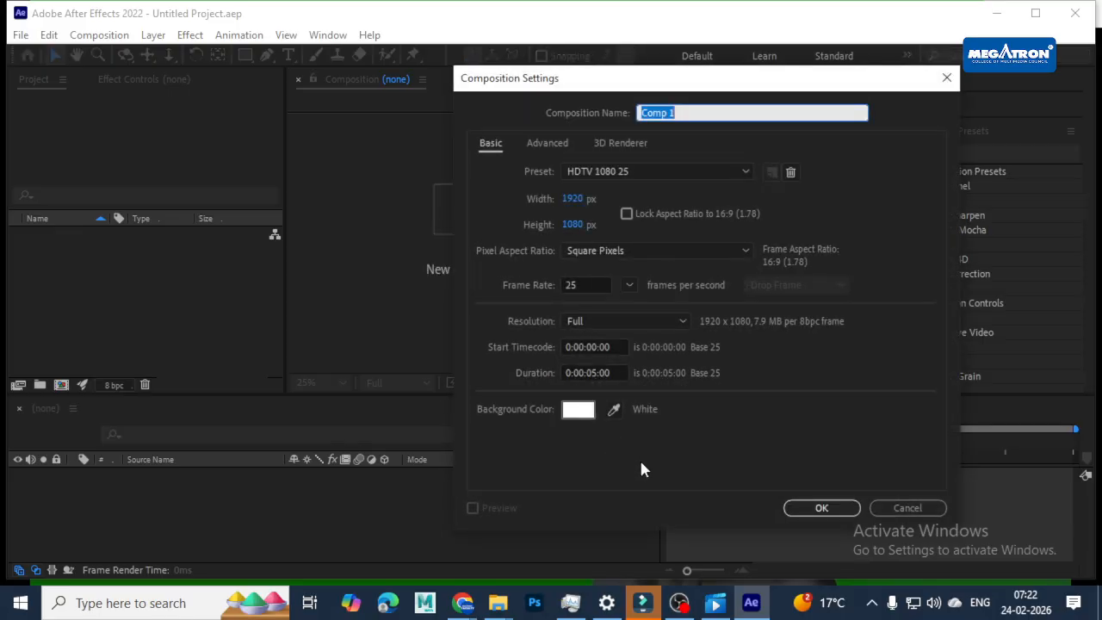
left_click(588, 373)
type("1")
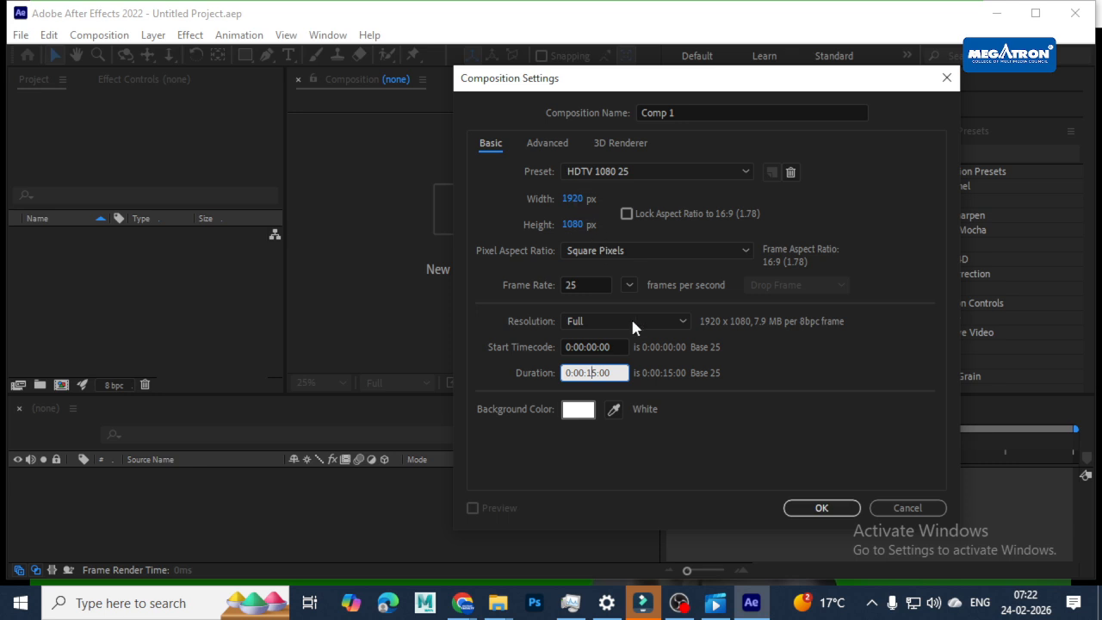
left_click(819, 509)
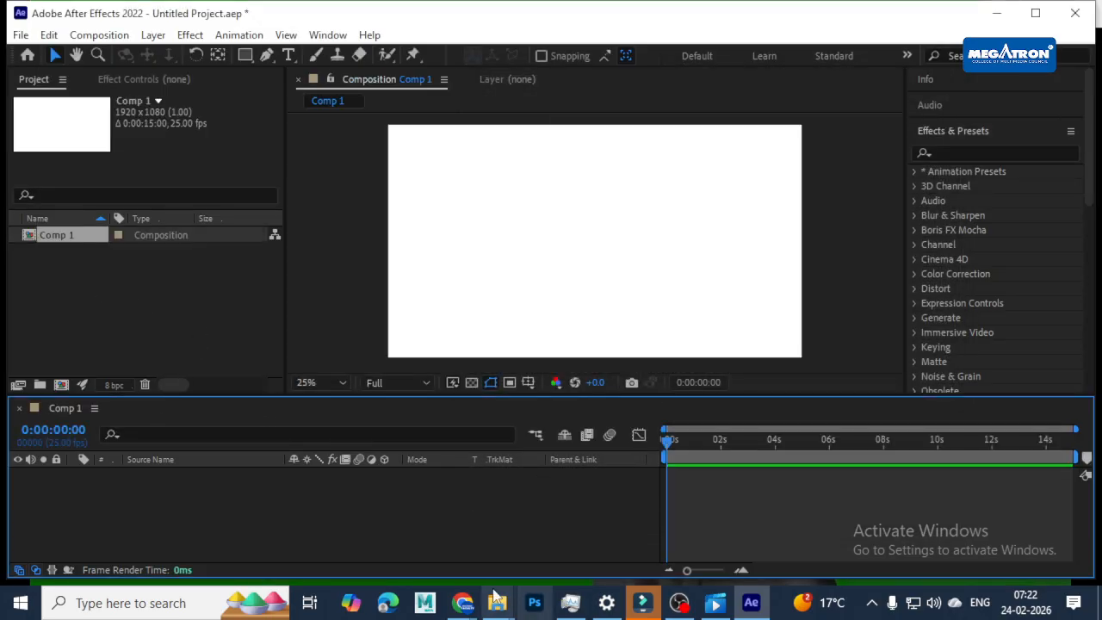
Import the green-screen woman video from the Downloads folder and add it as a layer in Comp 1
mouse_move(498, 602)
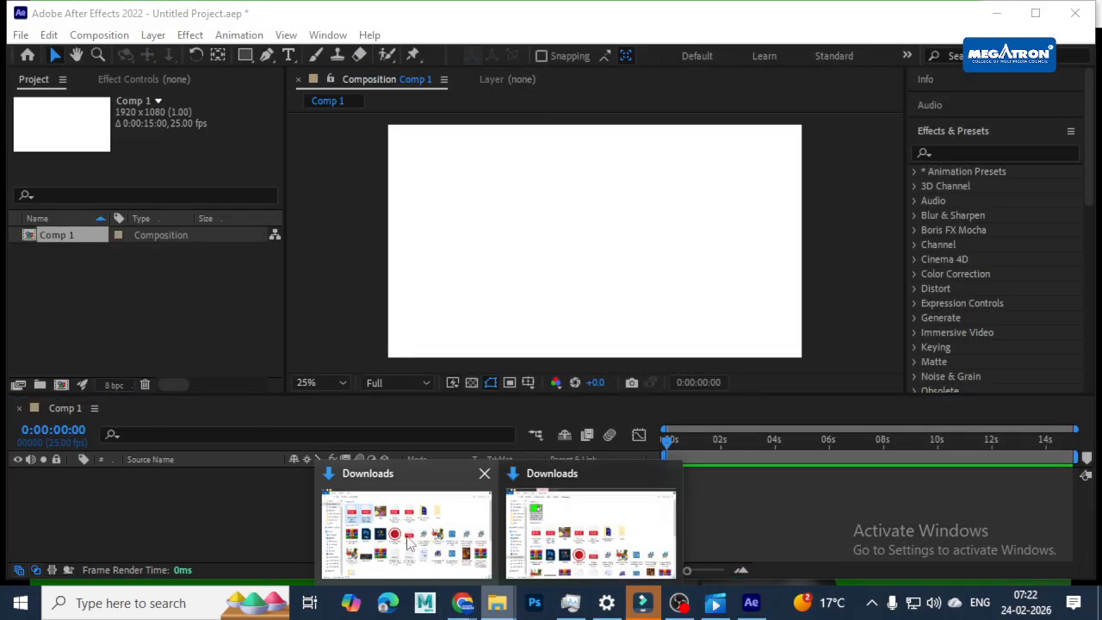
left_click(552, 533)
left_click_drag(431, 13, 794, 24)
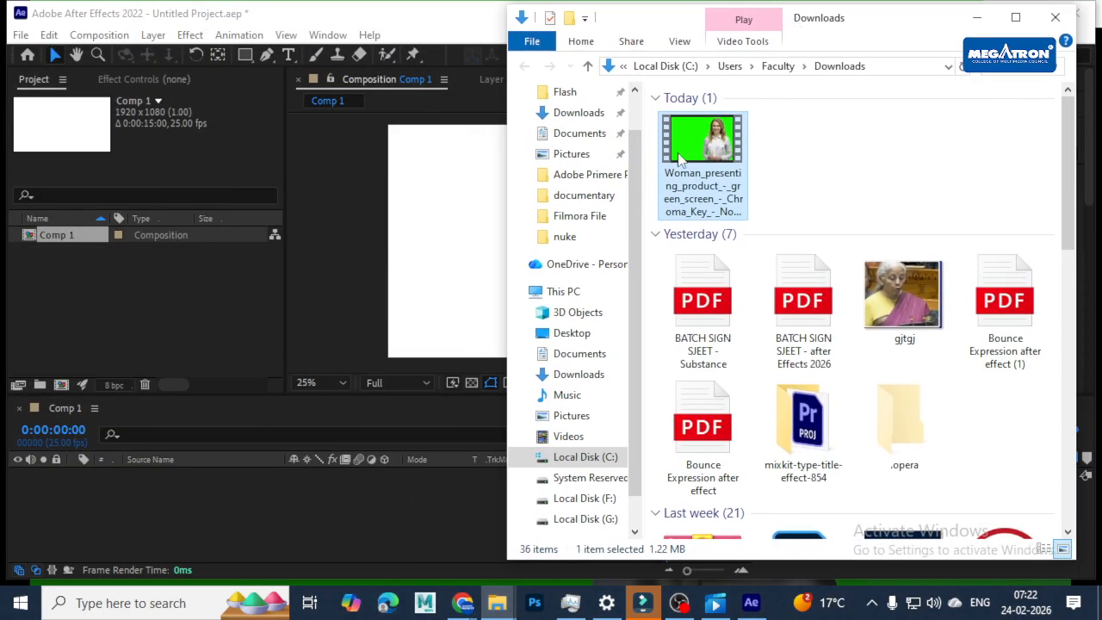
left_click_drag(702, 142, 99, 316)
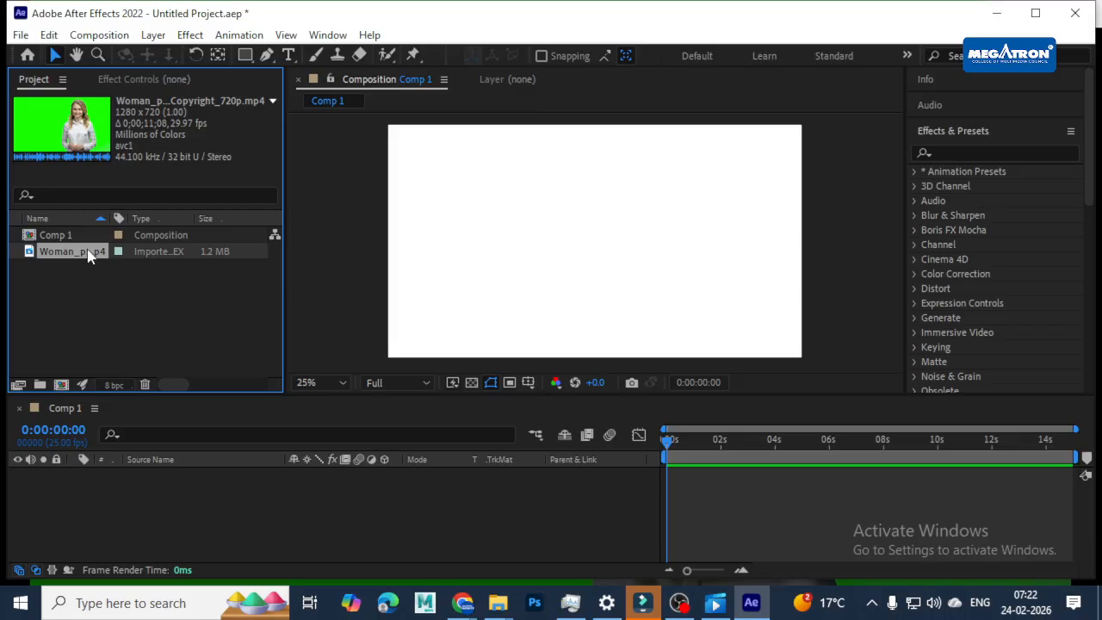
left_click_drag(89, 252, 99, 506)
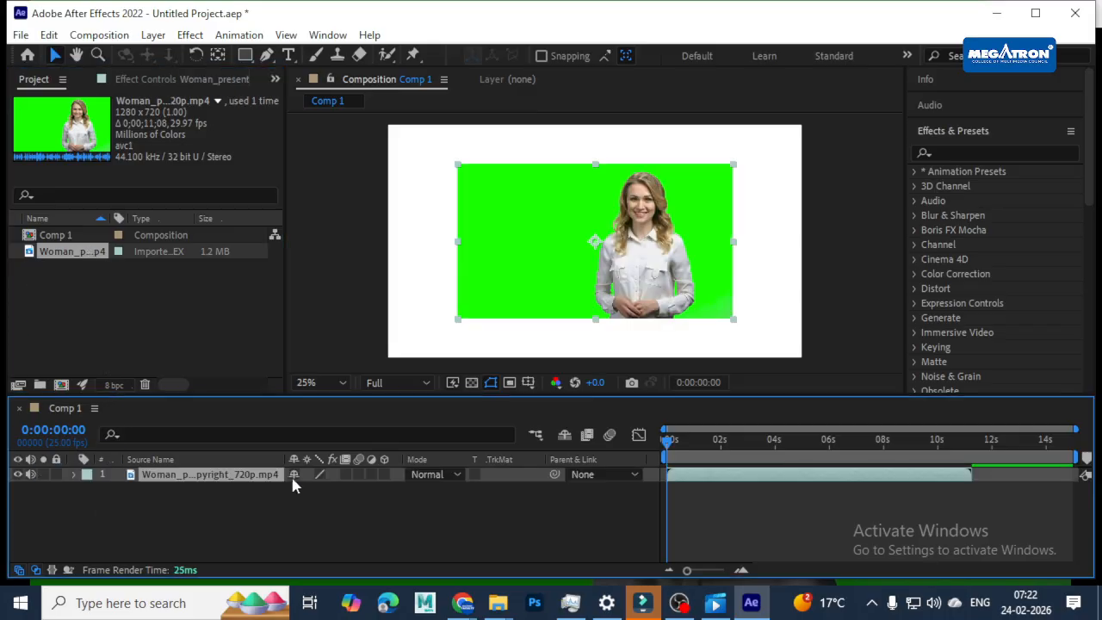
Check where the clip ends in the timeline and set the composition's duration to 0:00:11:00
mouse_move(961, 461)
left_mouse_down()
mouse_move(964, 441)
mouse_move(974, 445)
left_mouse_up()
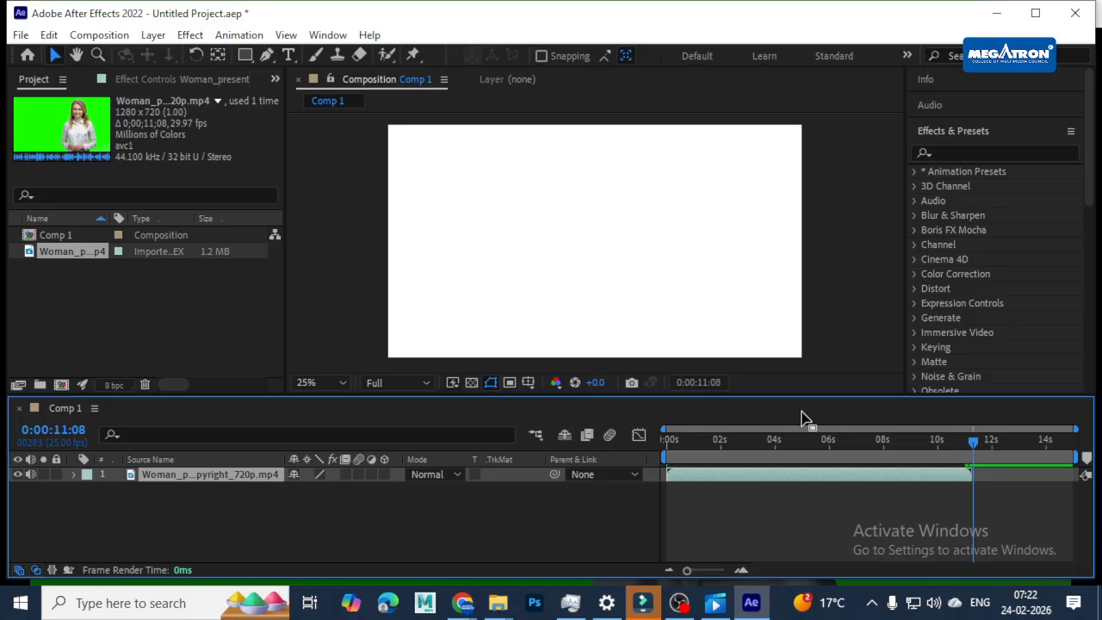
right_click(835, 226)
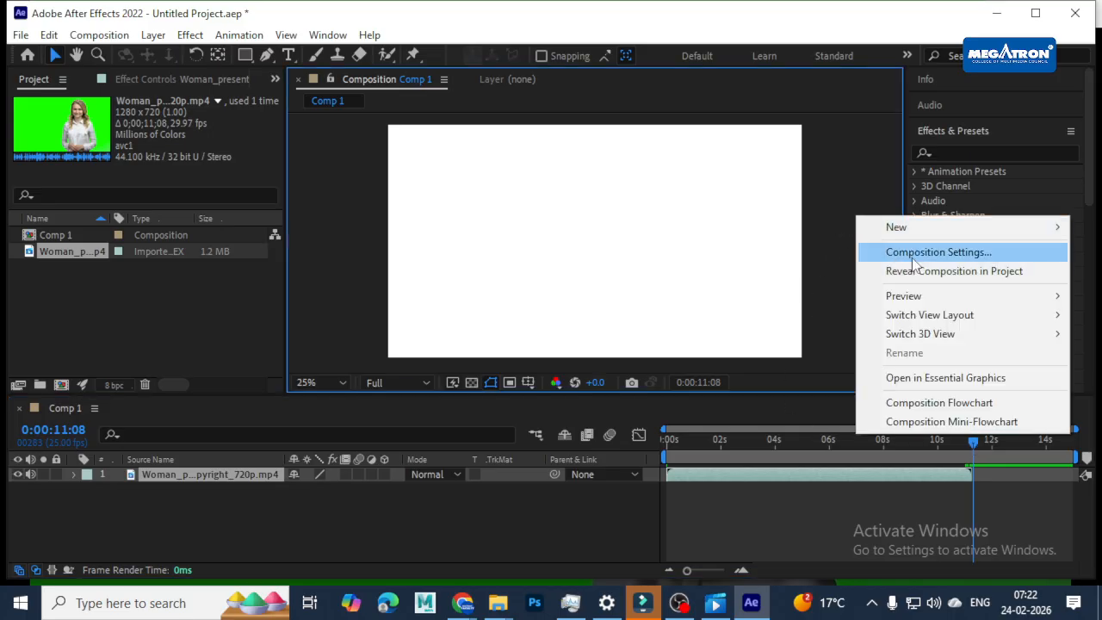
left_click(938, 251)
left_click(594, 372)
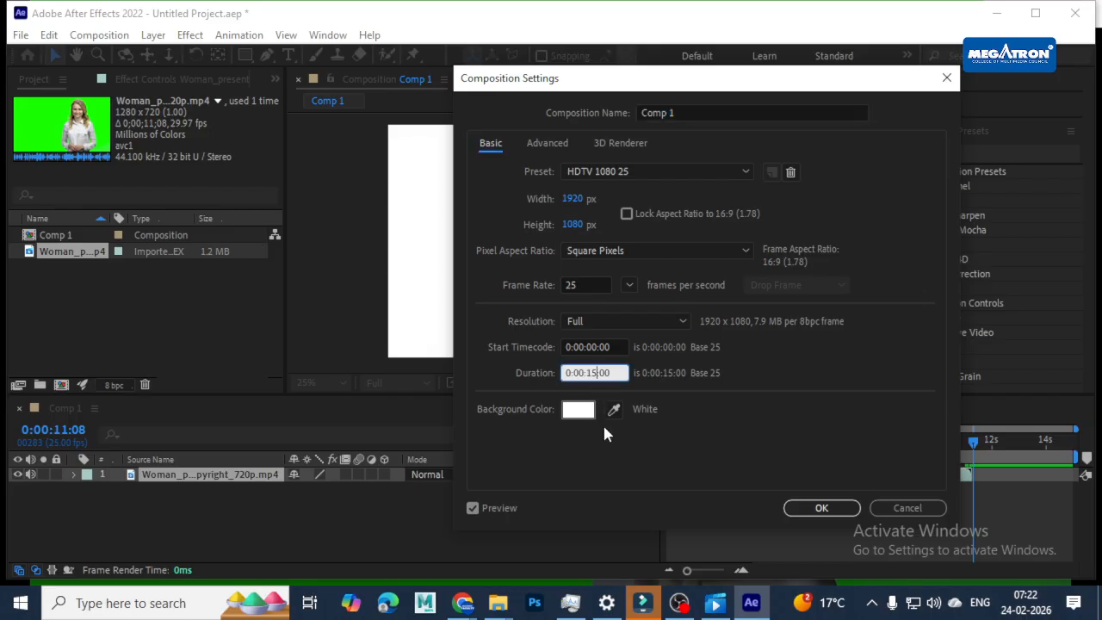
key("BackSpace")
type("1")
left_click(823, 508)
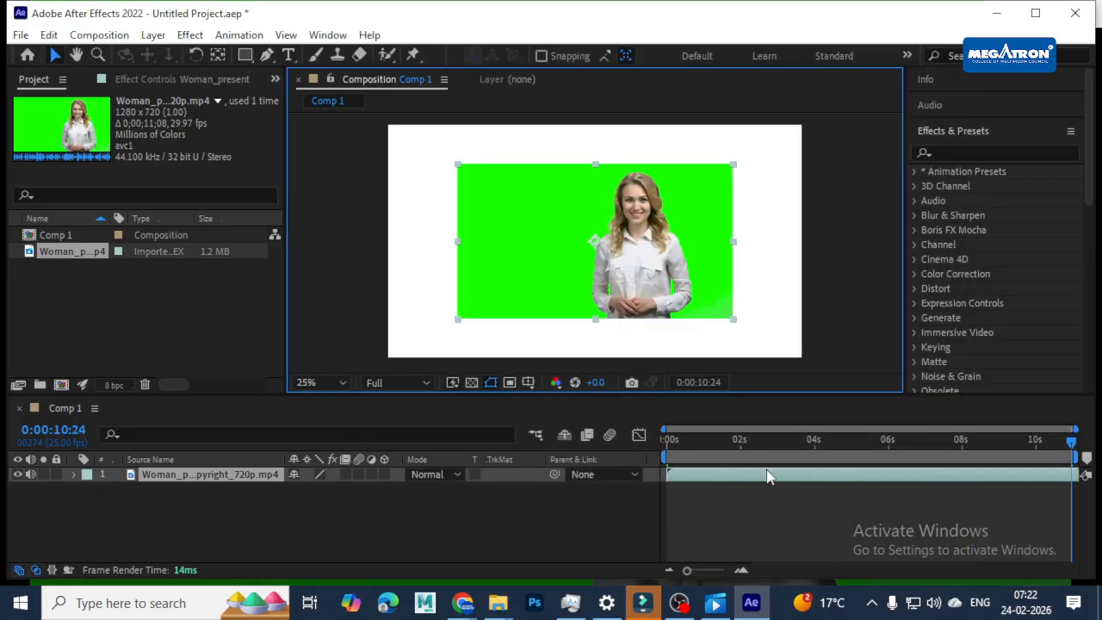
Return the current time to 0:00:00:00 and fit the green-screen clip to the composition size
left_click(715, 454)
left_click_drag(674, 459, 627, 454)
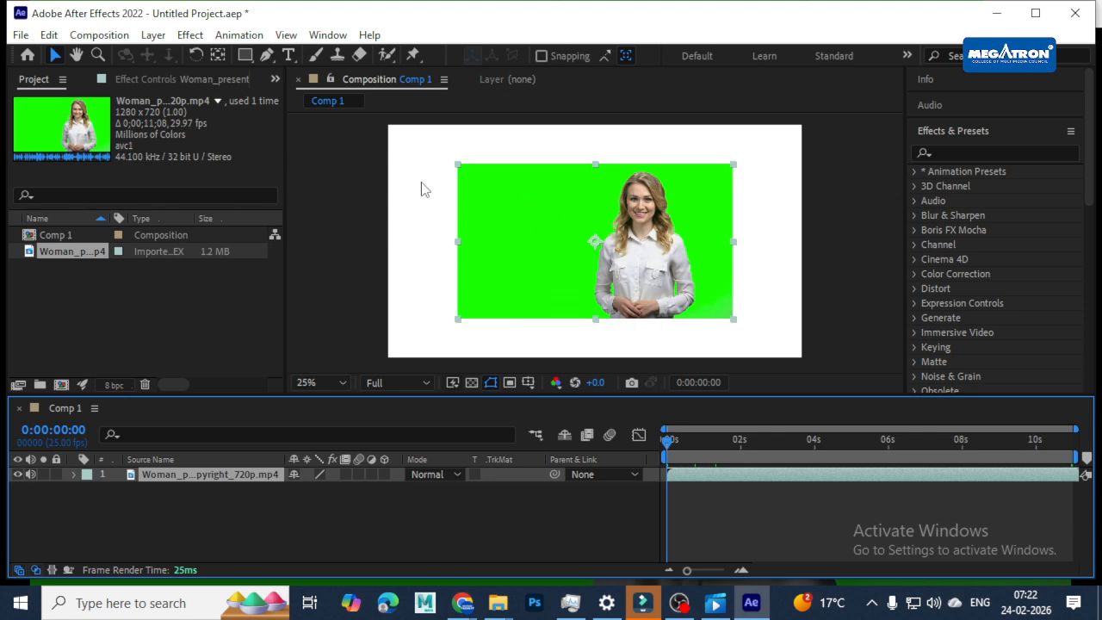
key("comma")
key("period")
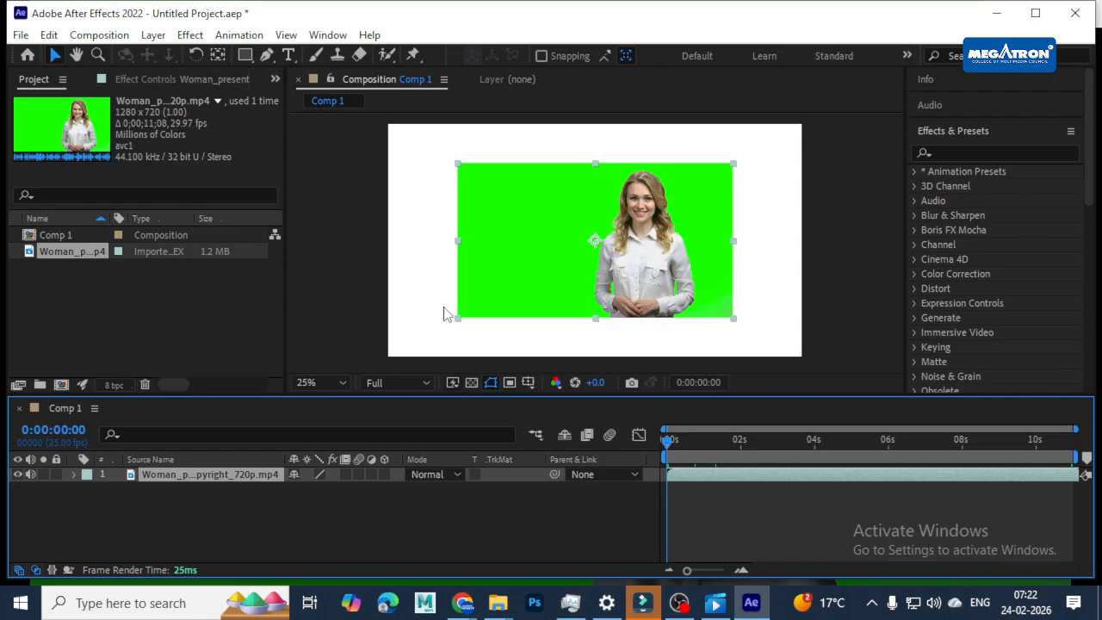
key("ctrl+alt+f")
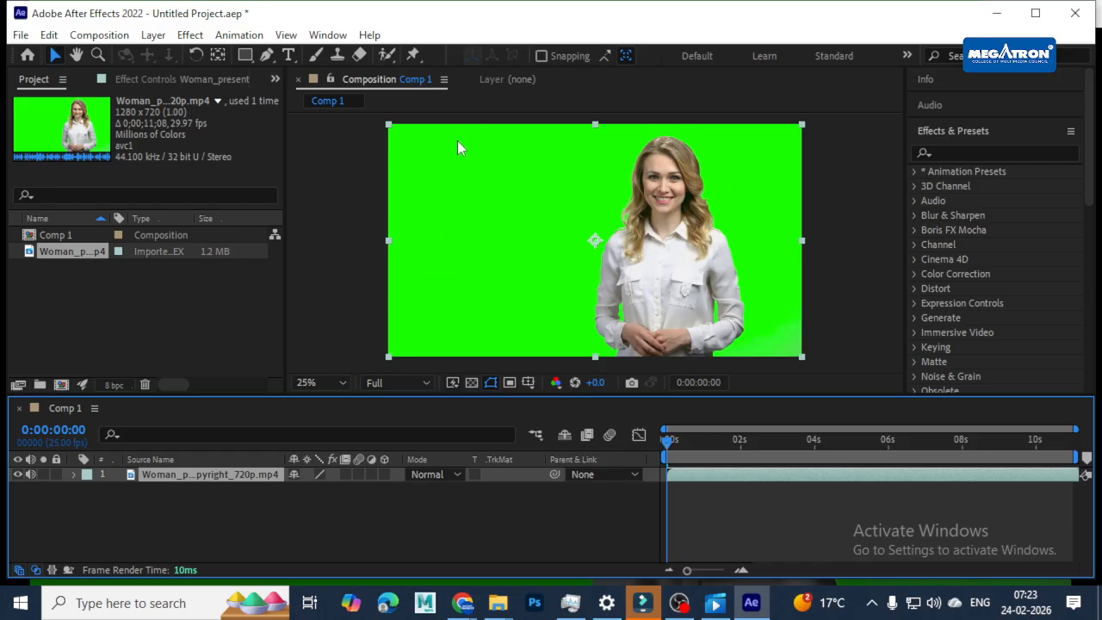
Scale the clip slightly past the frame edges by hand, and refit it to the composition size
scroll(592, 257, "down", 2)
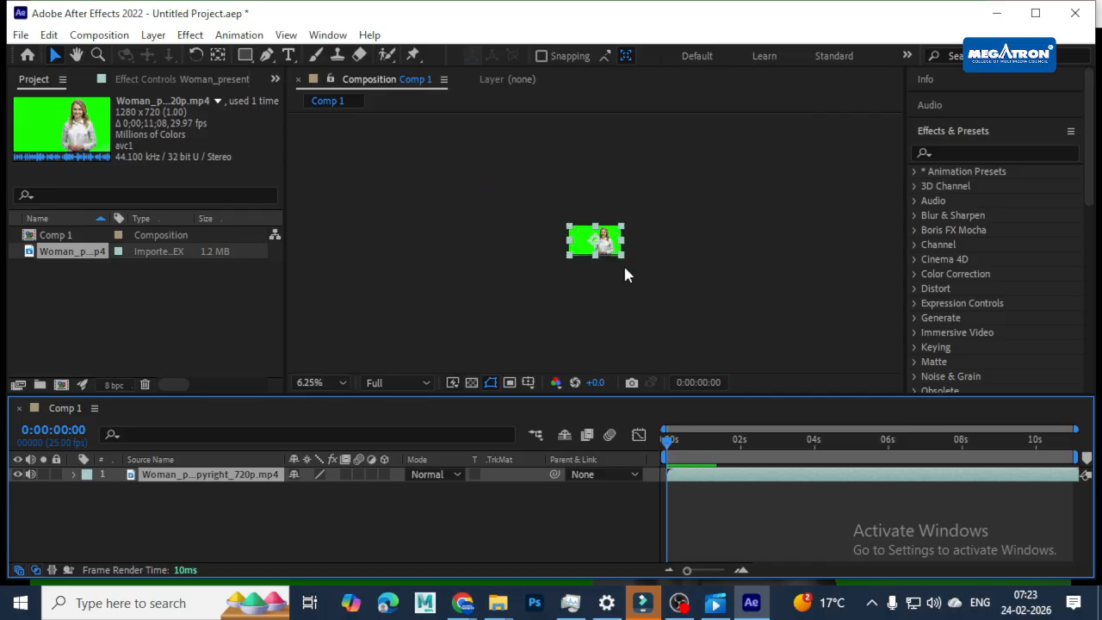
scroll(621, 270, "up", 3)
scroll(633, 284, "down", 2)
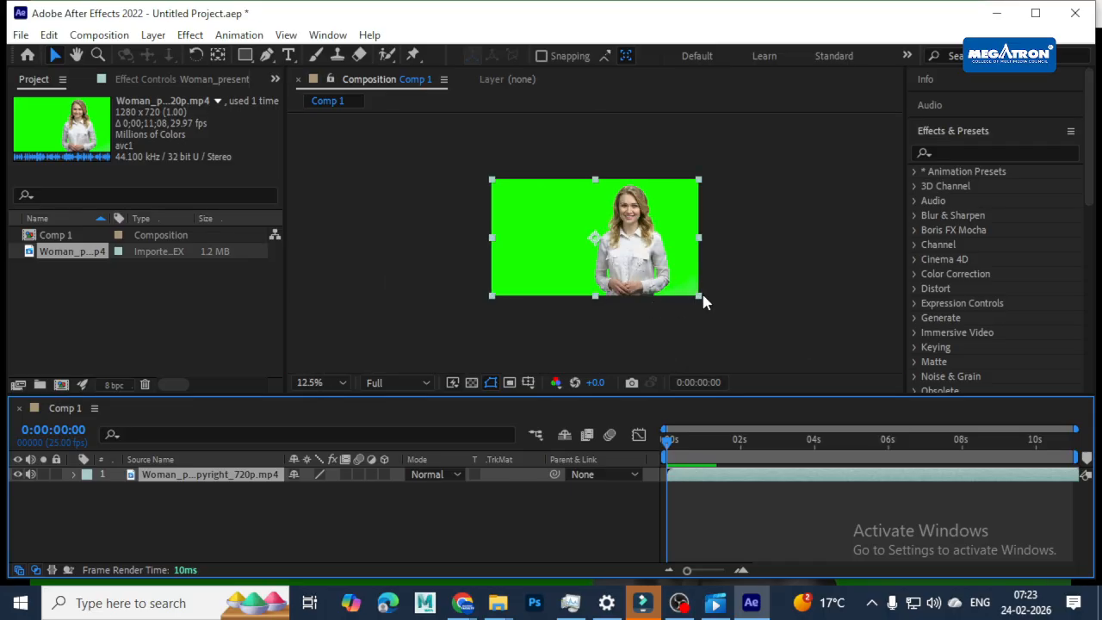
mouse_move(702, 296)
left_mouse_down()
mouse_move(715, 310)
mouse_move(697, 299)
left_mouse_up()
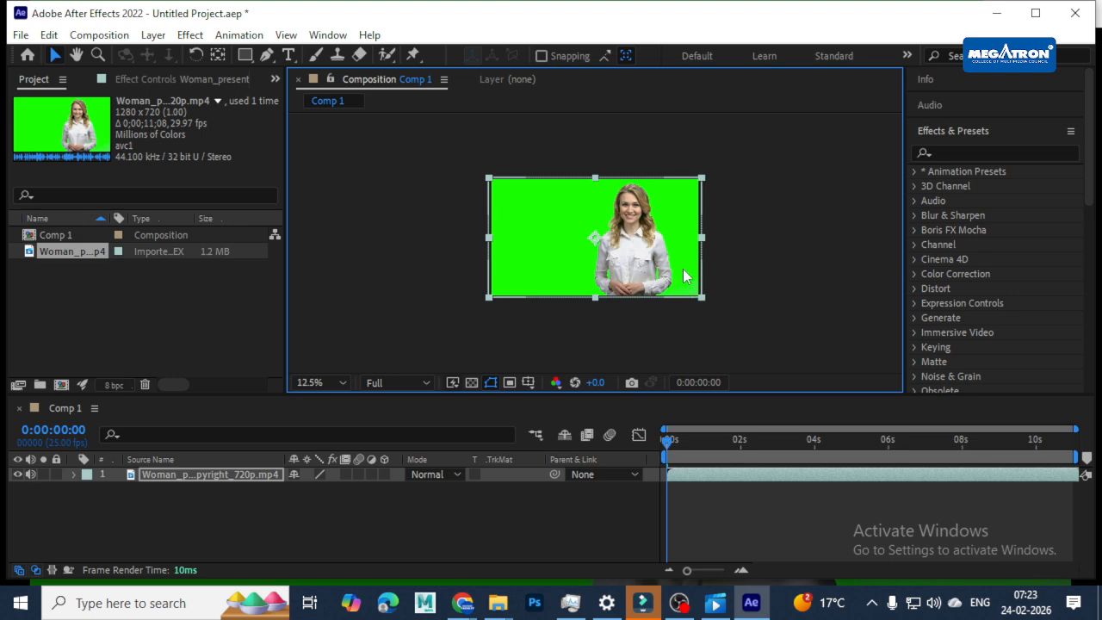
key("period")
key("ctrl+alt+f")
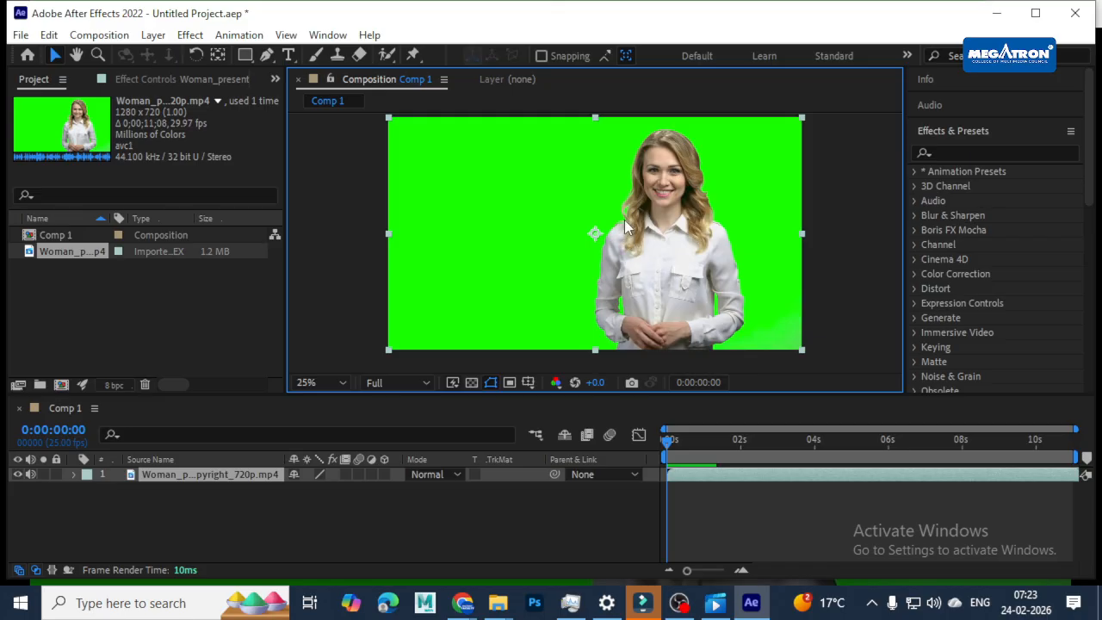
Set the clip's scale to 122%, and try stretching it vertically by hand to about 154%
left_click(686, 482)
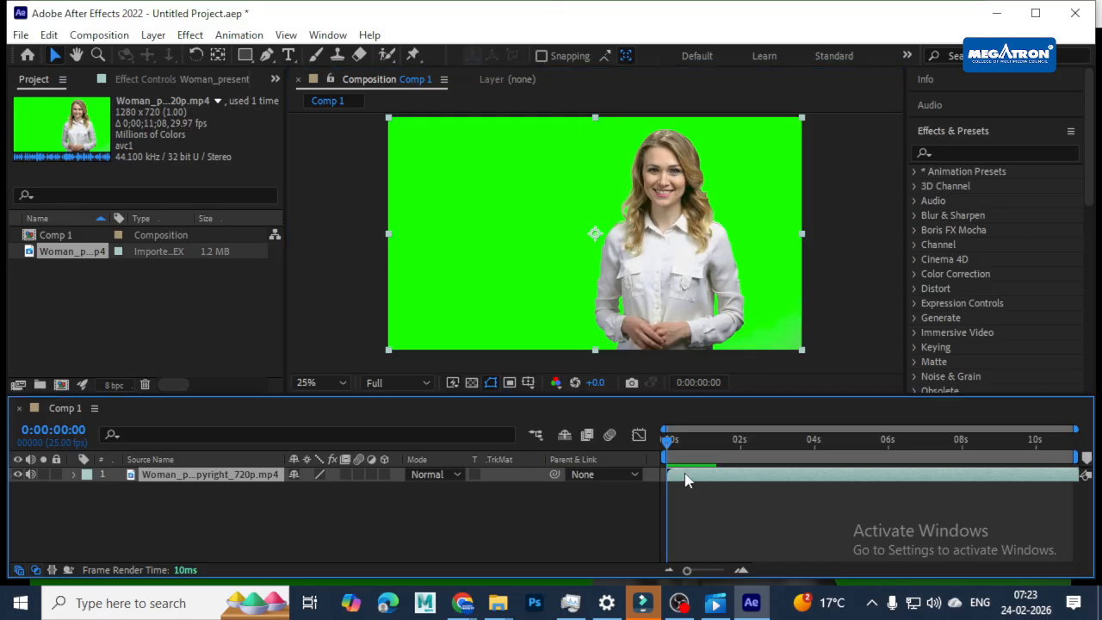
key("s")
left_click(316, 488)
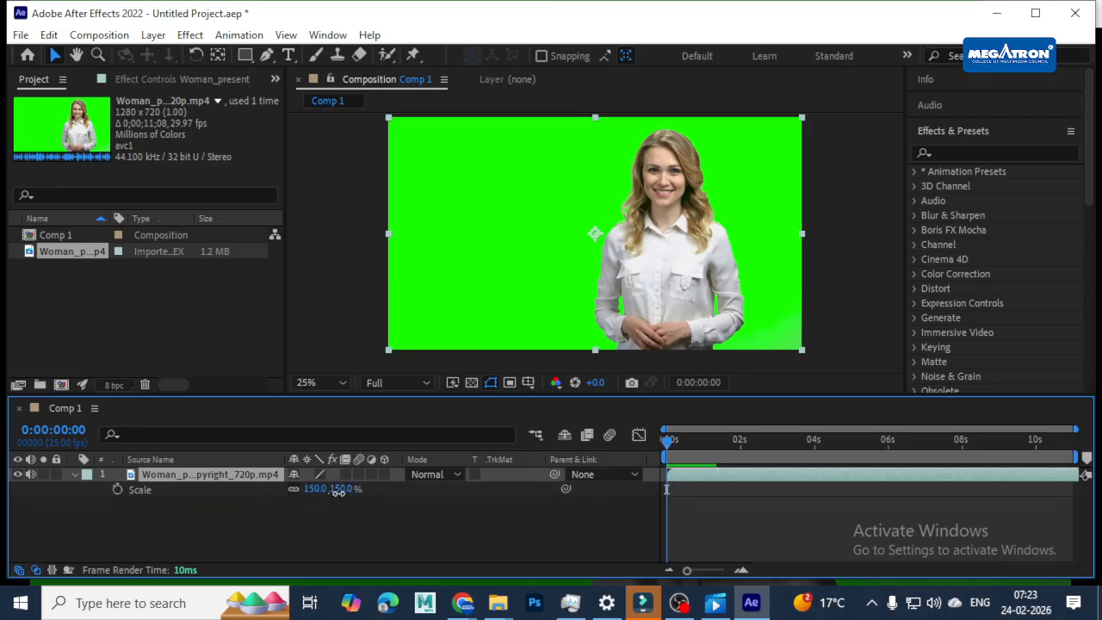
type("122")
key("Return")
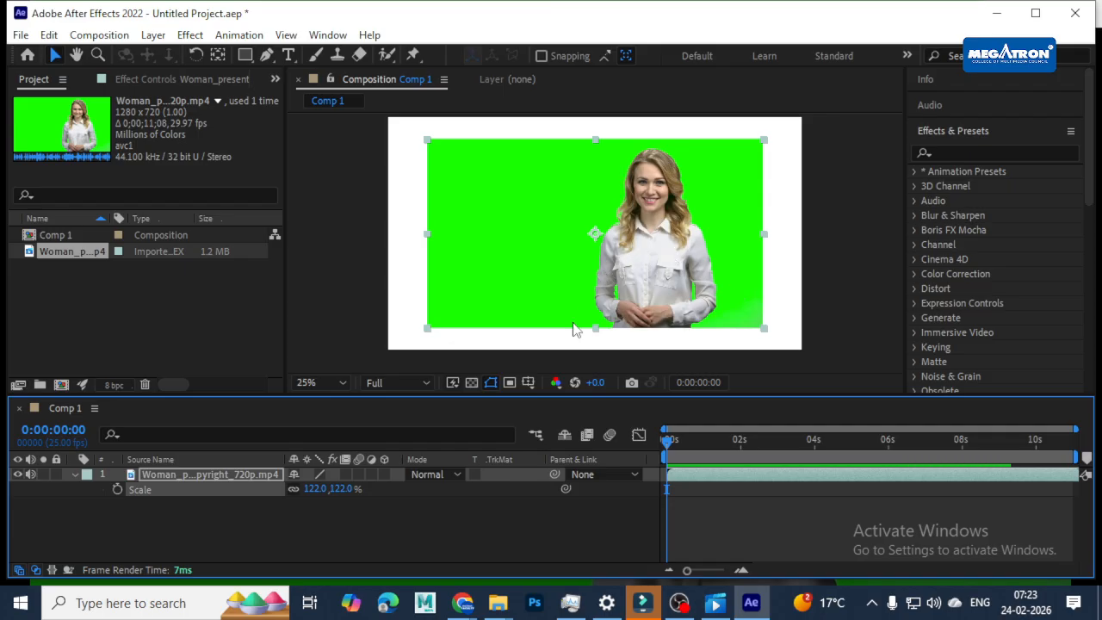
left_click_drag(595, 328, 594, 365)
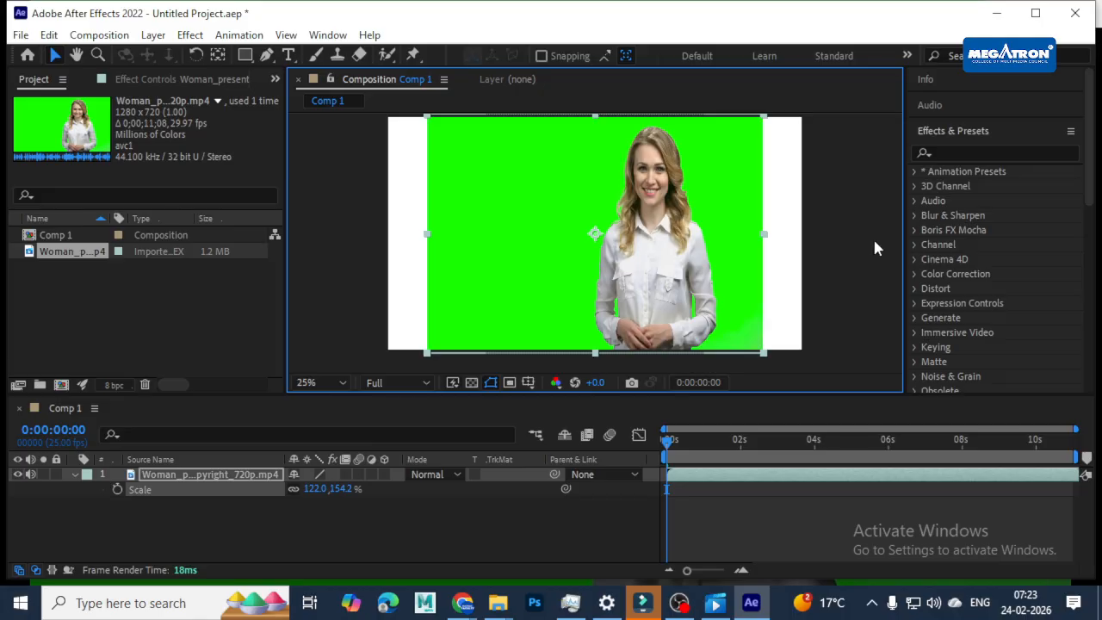
key("ctrl+z")
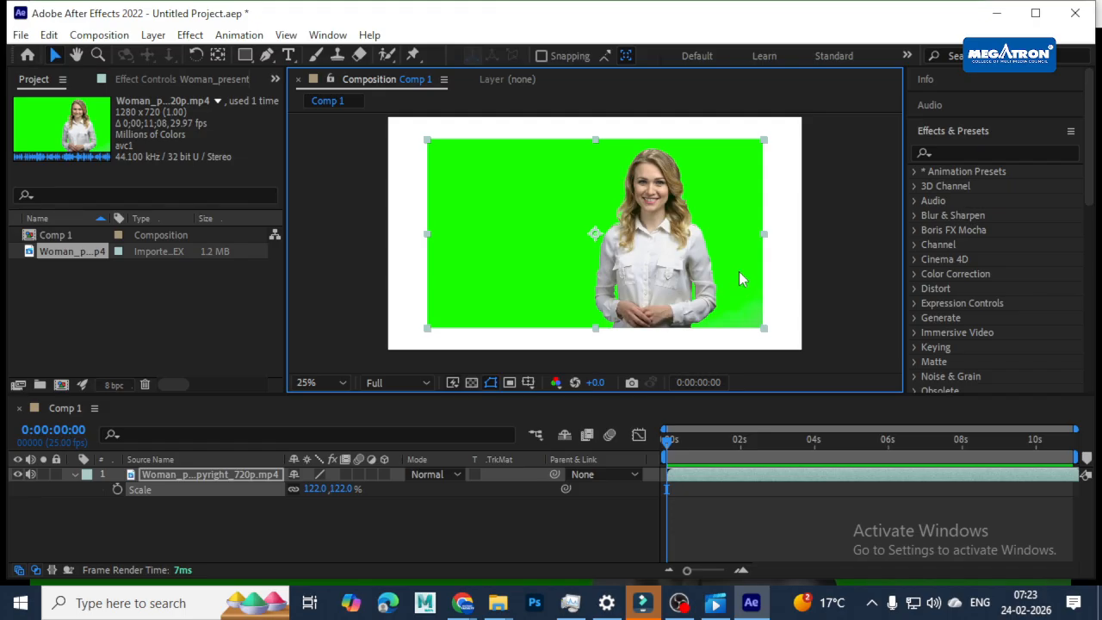
Fit the clip to the full composition frame and collapse its layer properties
key("ctrl+alt+f")
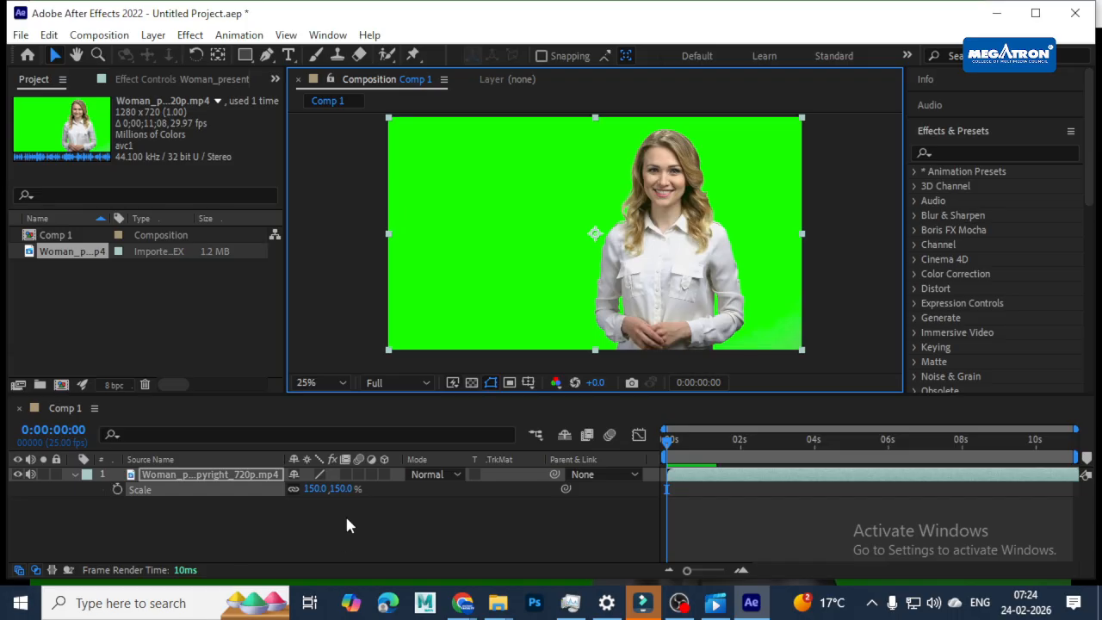
left_click(216, 516)
left_click(73, 476)
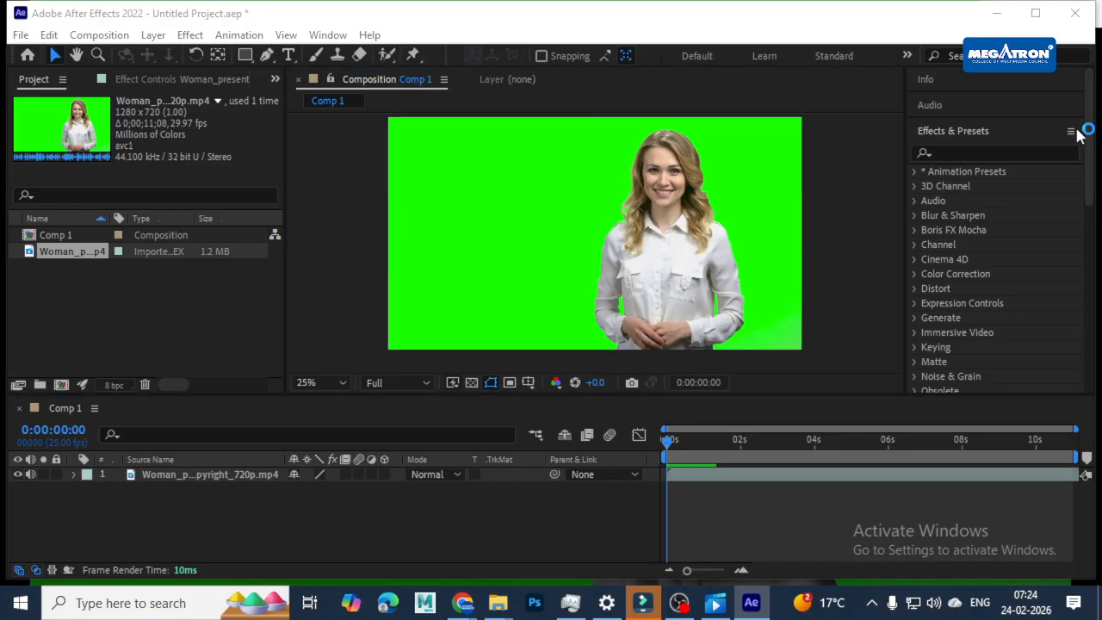
Search the effects for "keyli" and apply Keylight (1.2) to the green-screen clip
left_click(978, 153)
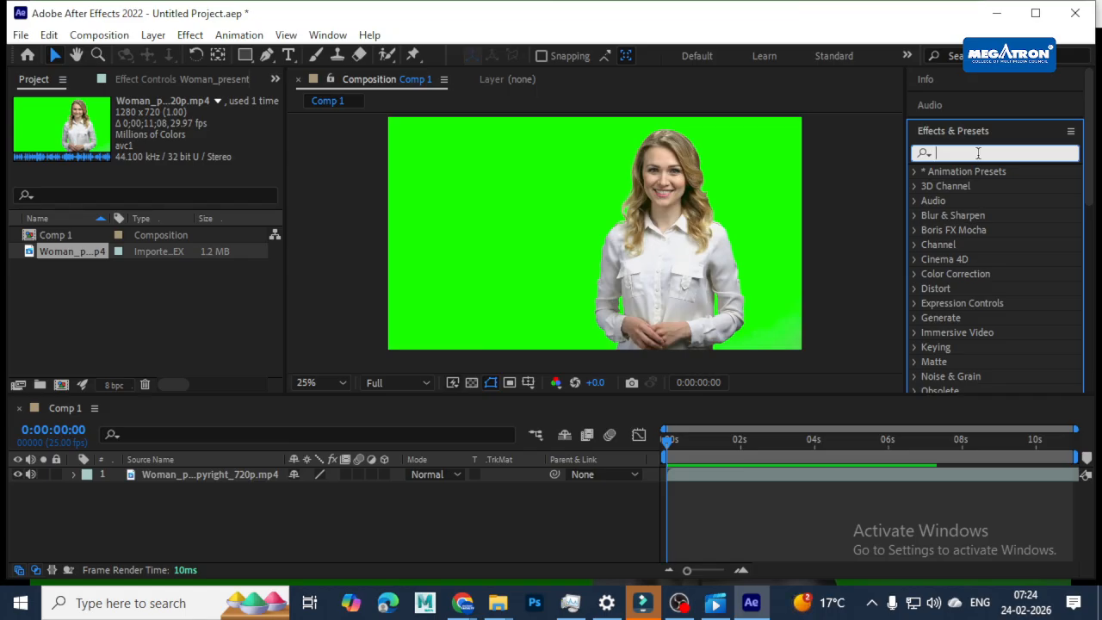
type("key")
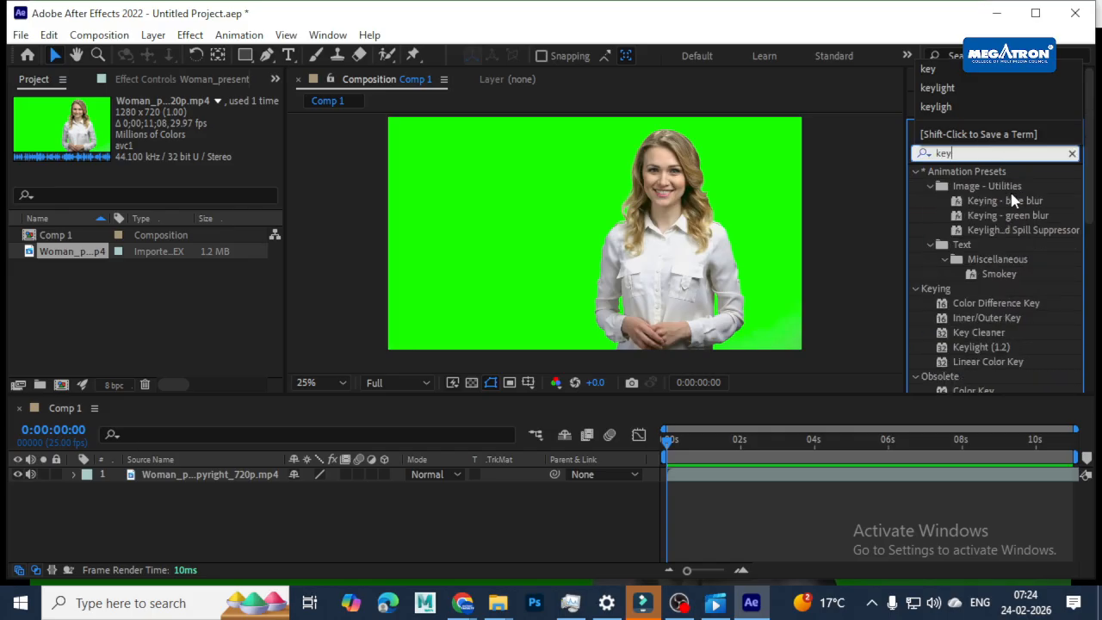
type("li")
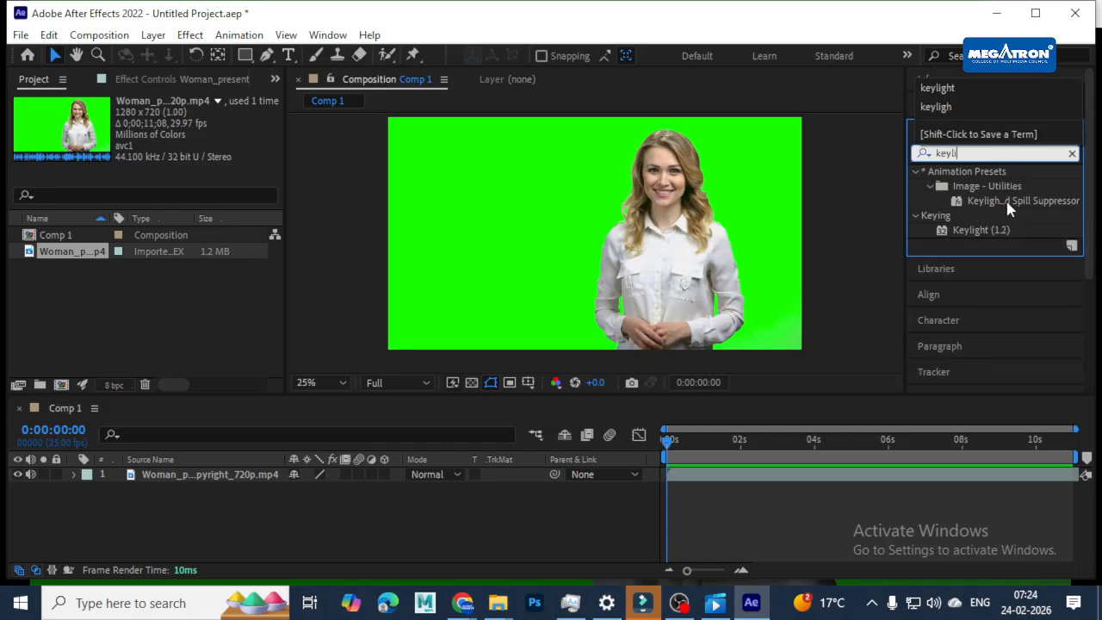
left_click(988, 239)
left_click_drag(988, 239, 713, 473)
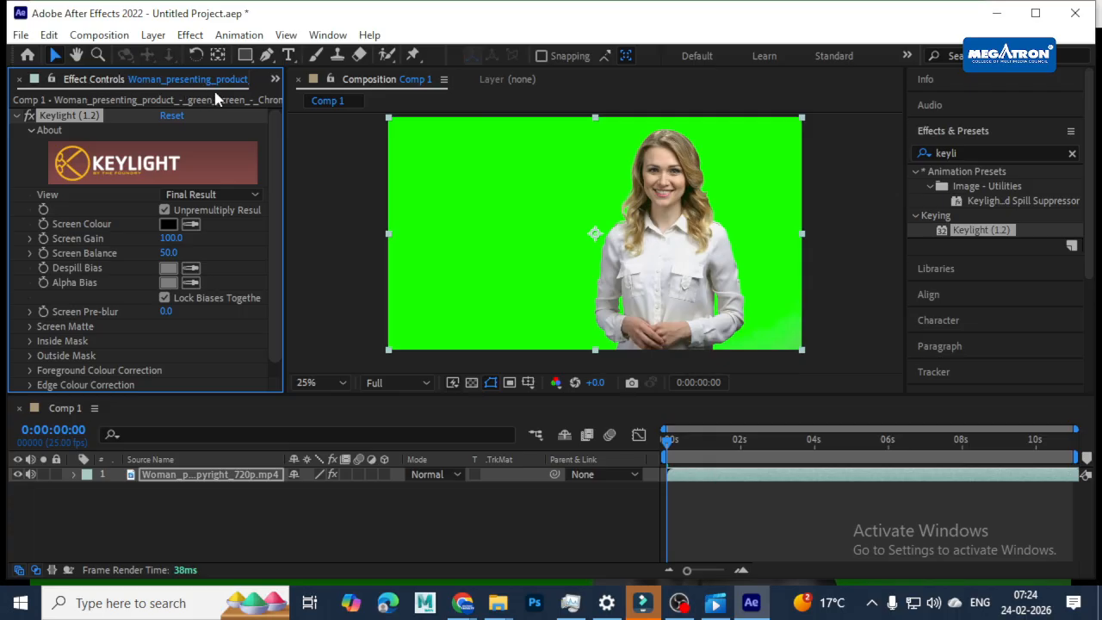
Show the clip's effect controls and sample the green background as Keylight's Screen Colour
left_click(275, 80)
left_click(316, 99)
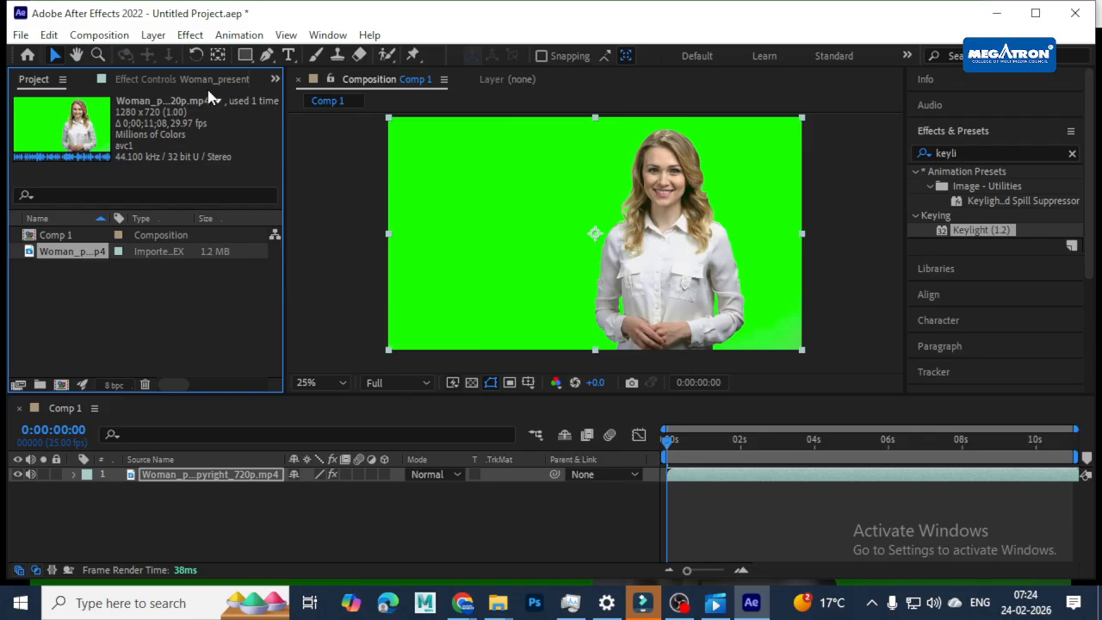
left_click(167, 479)
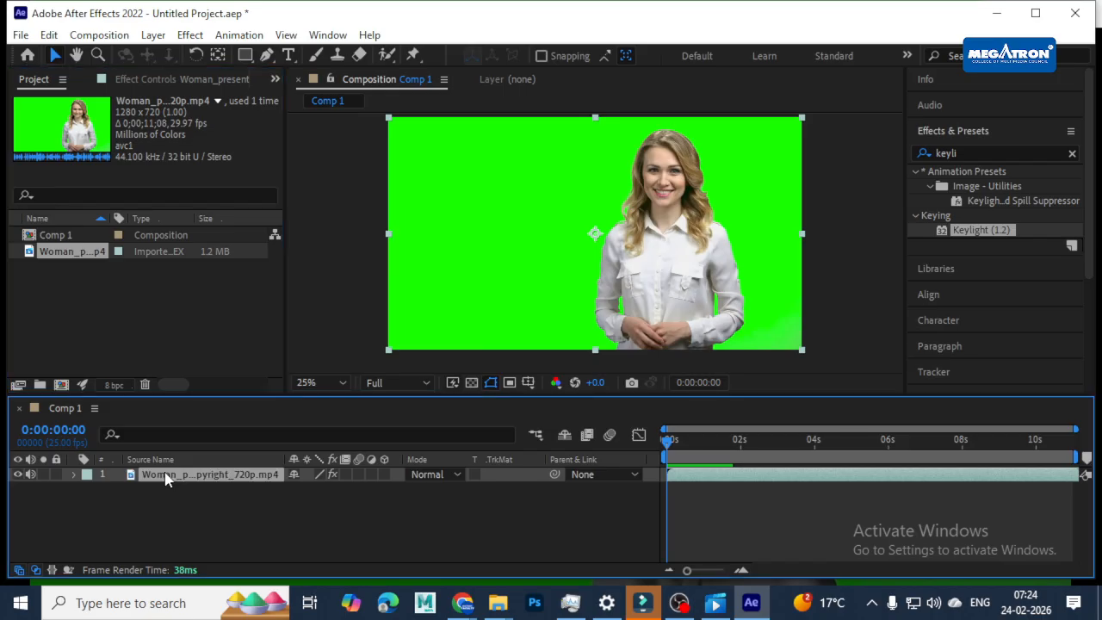
left_click(147, 79)
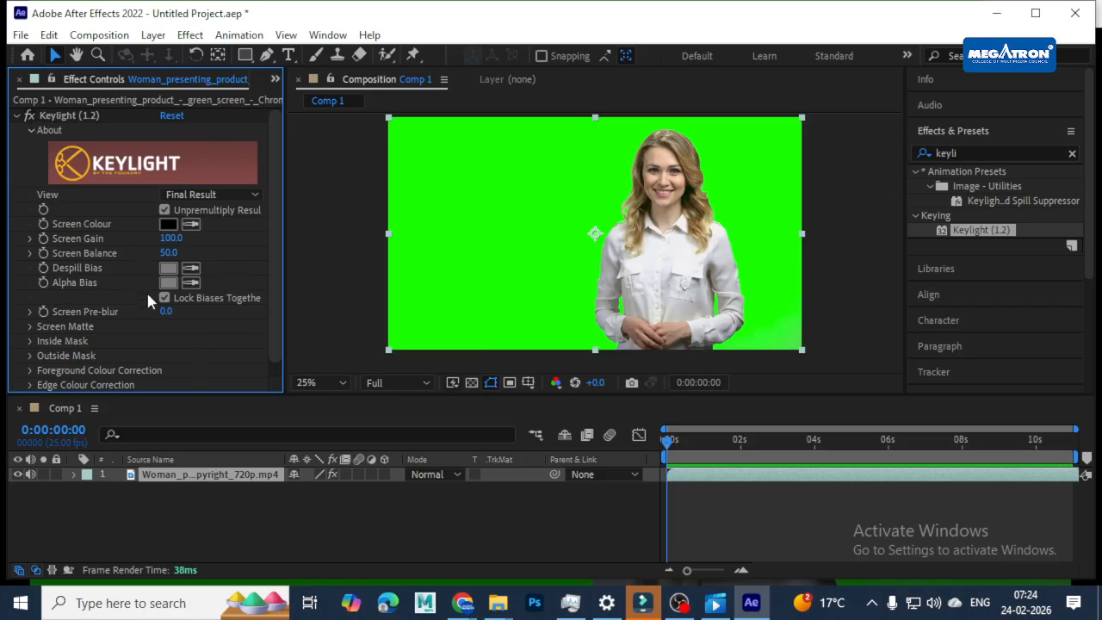
left_click(189, 225)
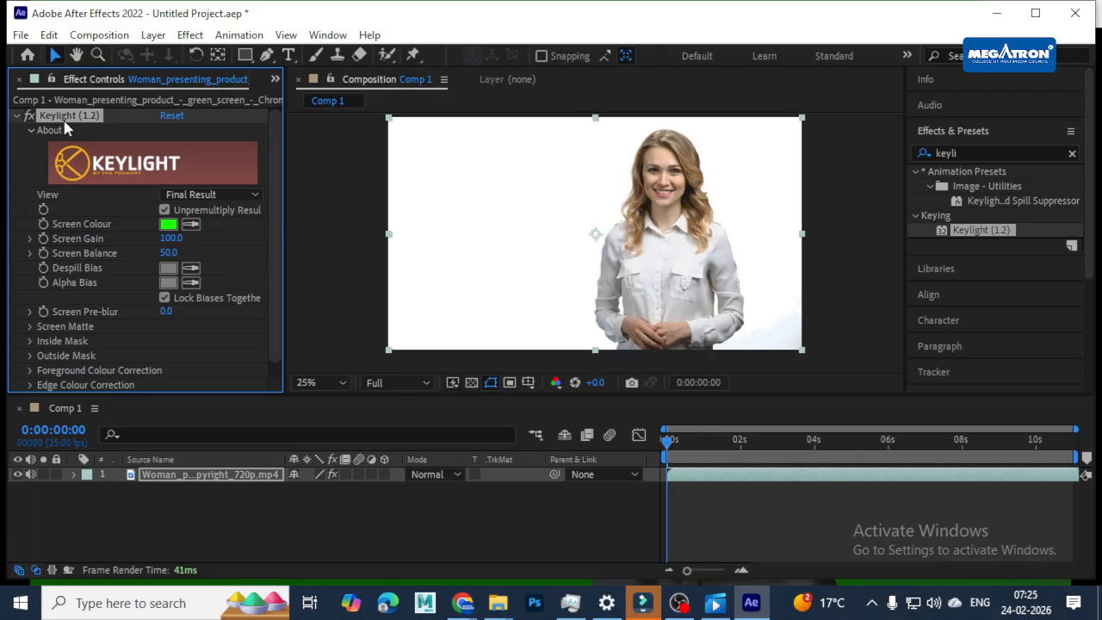
Remove Keylight from the green-screen clip and delete the clip's layer from the composition
key("Delete")
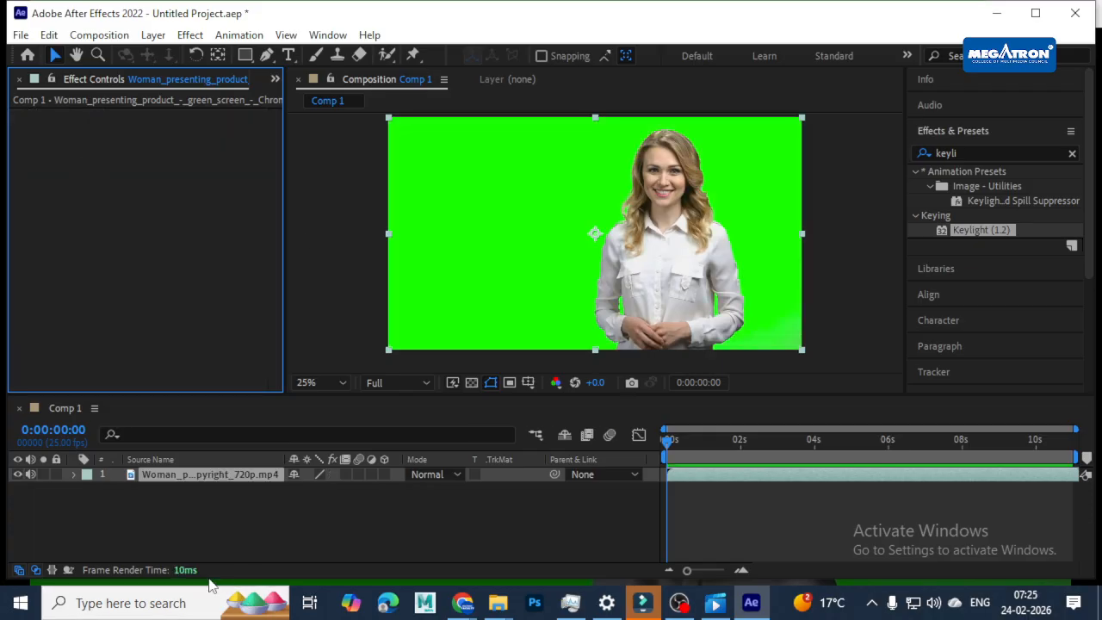
left_click(200, 546)
left_click(204, 479)
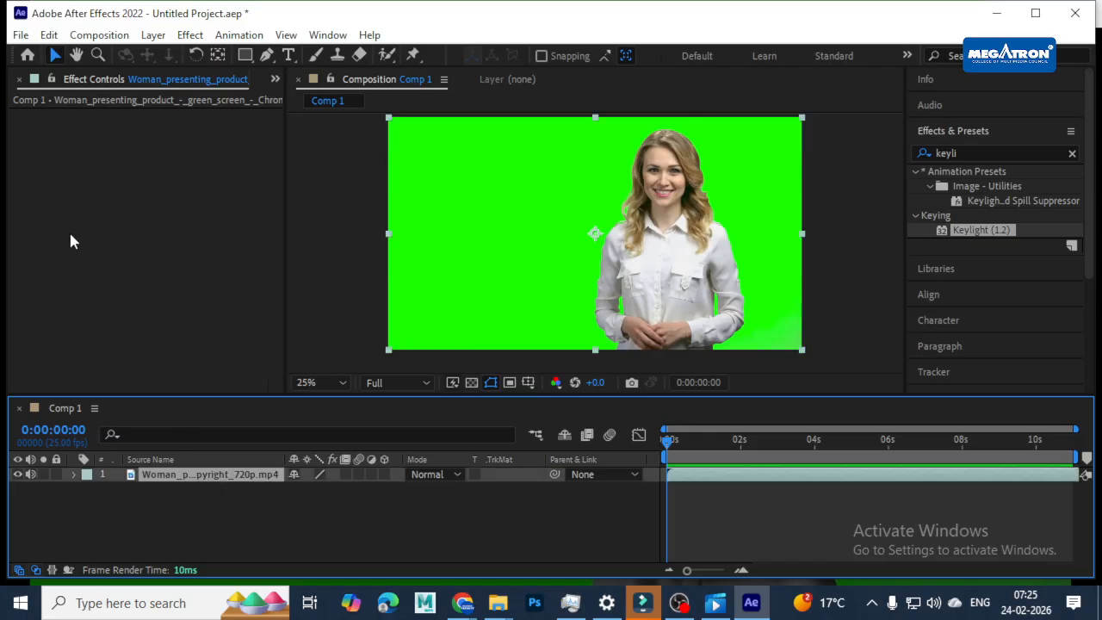
key("Delete")
Add the green-screen footage to the Comp 1 timeline again and fit it to the full composition frame
left_click(36, 78)
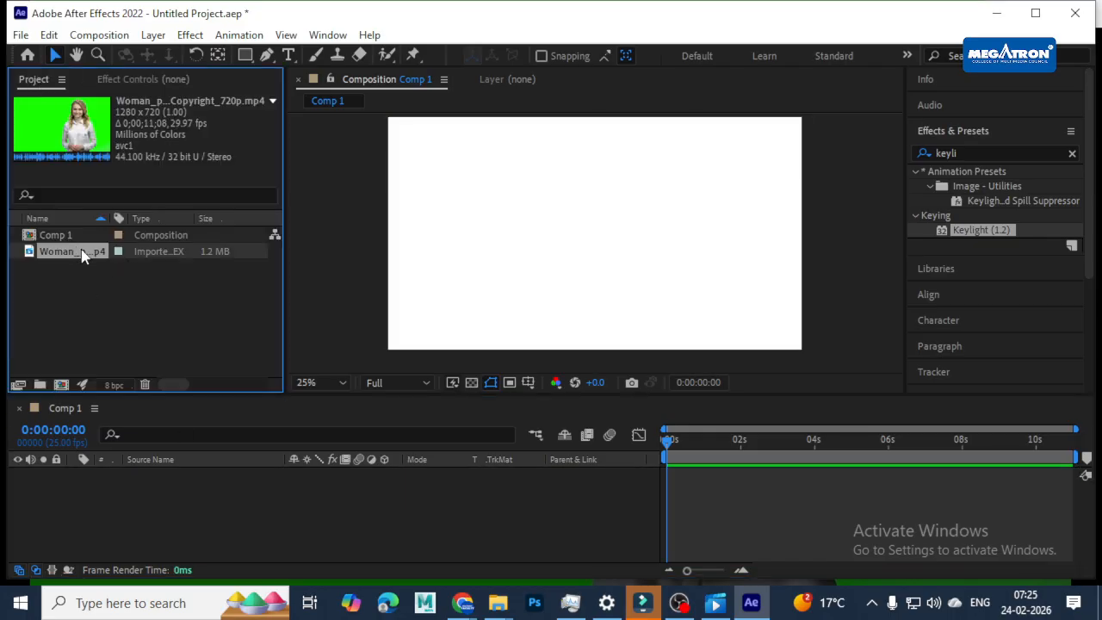
left_click_drag(80, 253, 91, 490)
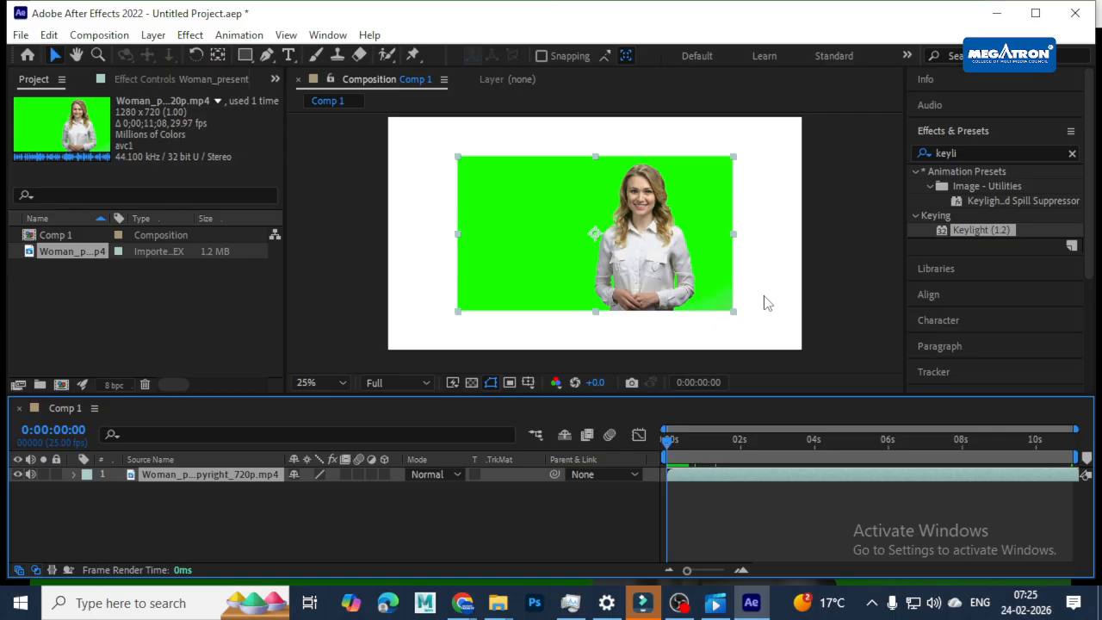
key("ctrl+alt+f")
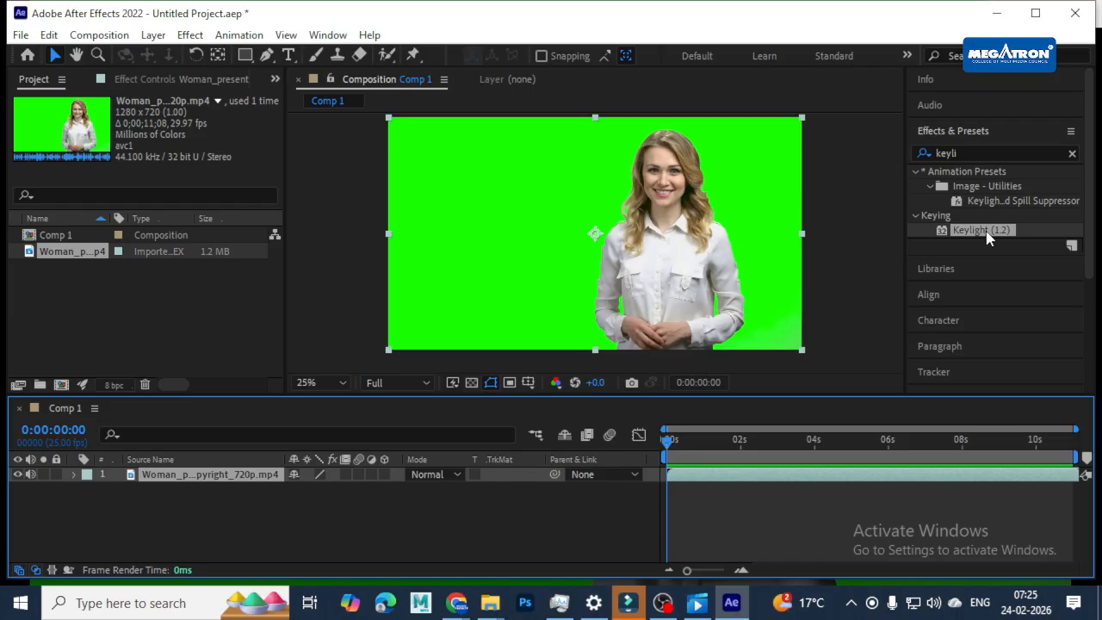
Apply the Keylight (1.2) effect to the newly added green-screen clip
left_click(947, 132)
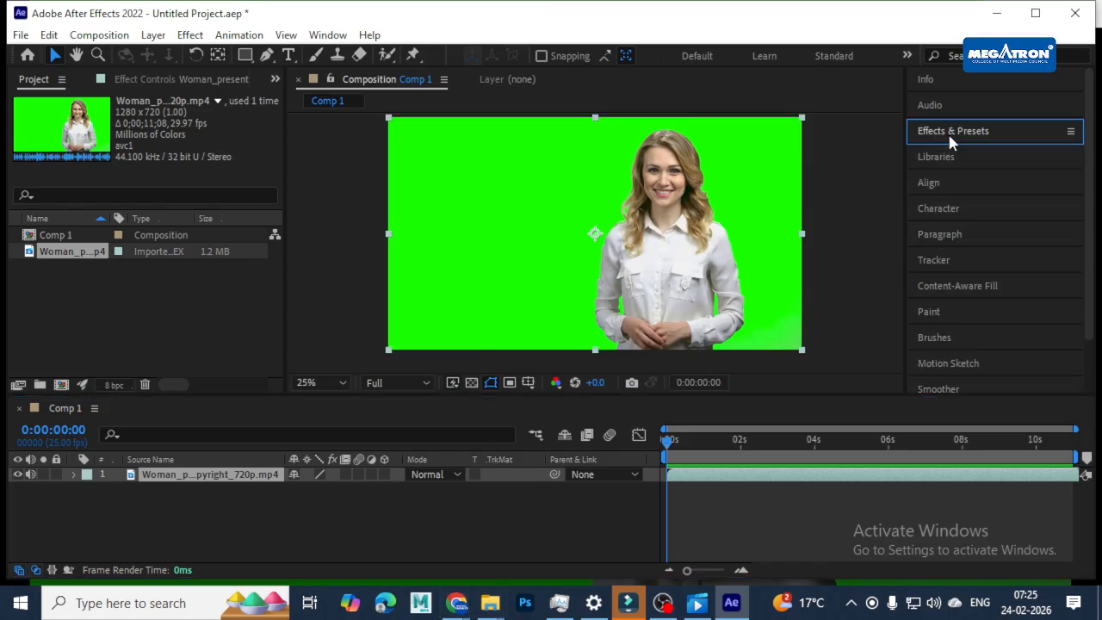
left_click(975, 136)
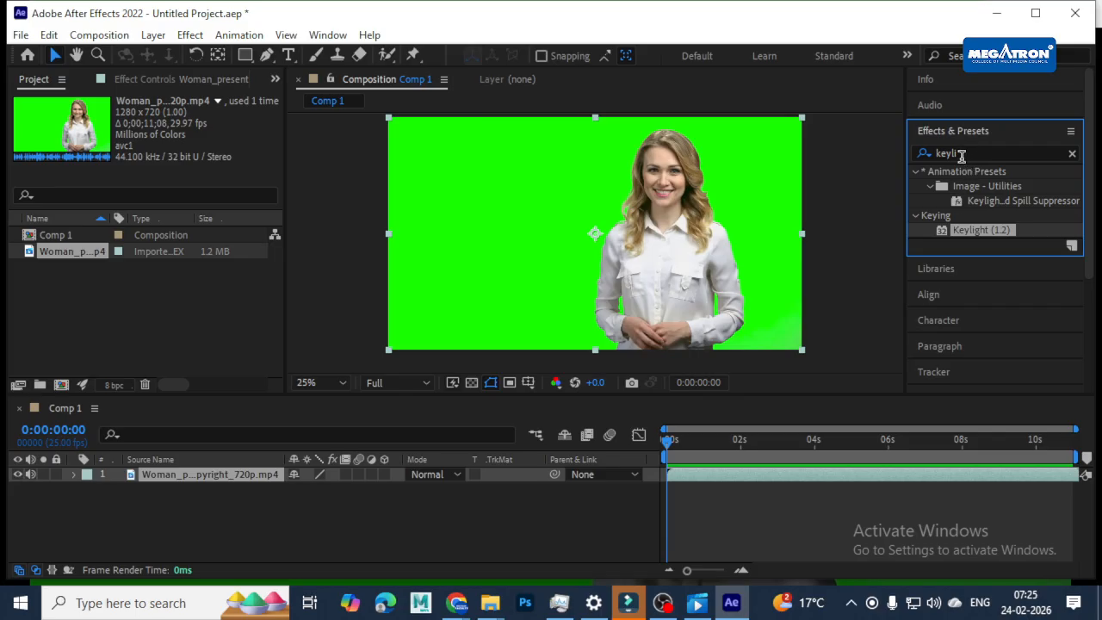
left_click(967, 149)
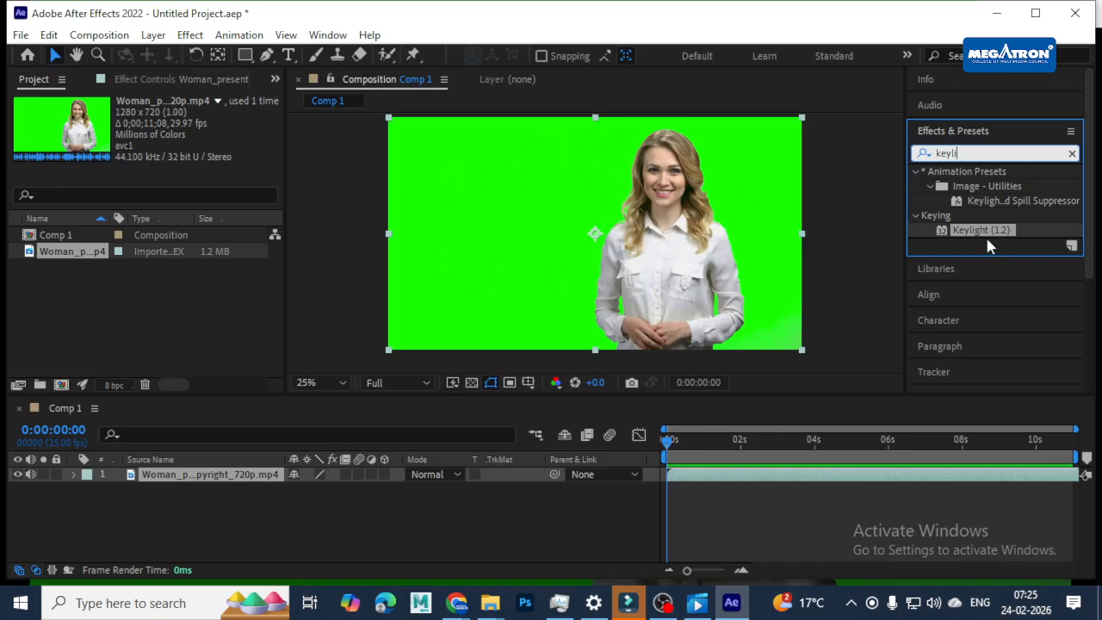
left_click_drag(995, 235, 222, 478)
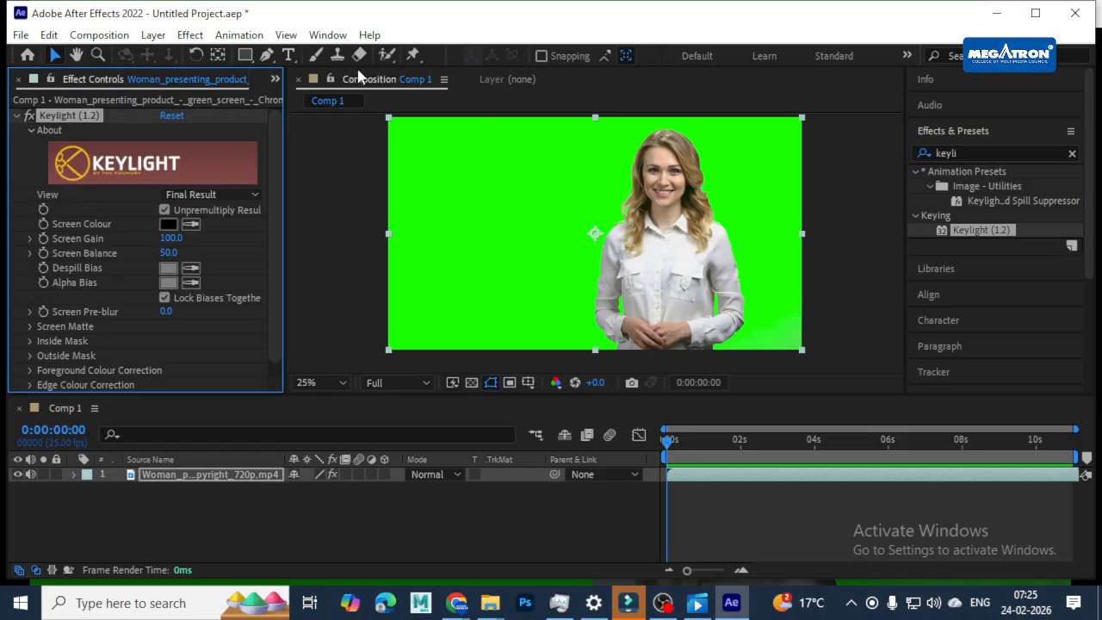
Bring back the project's footage list and duplicate the clip's layer four times
left_click(274, 78)
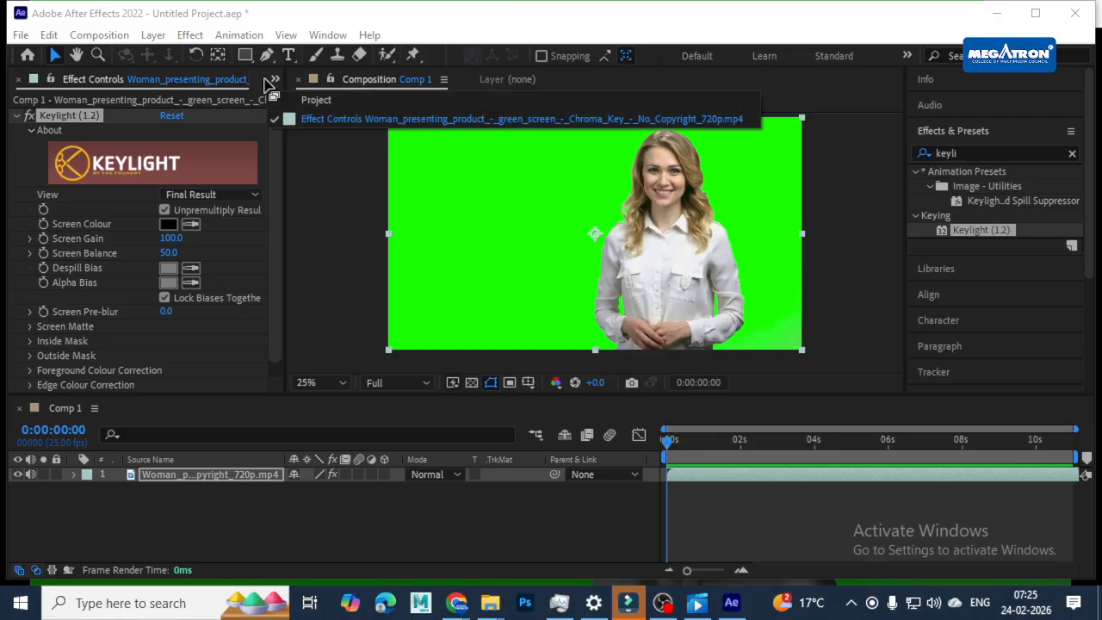
left_click(303, 103)
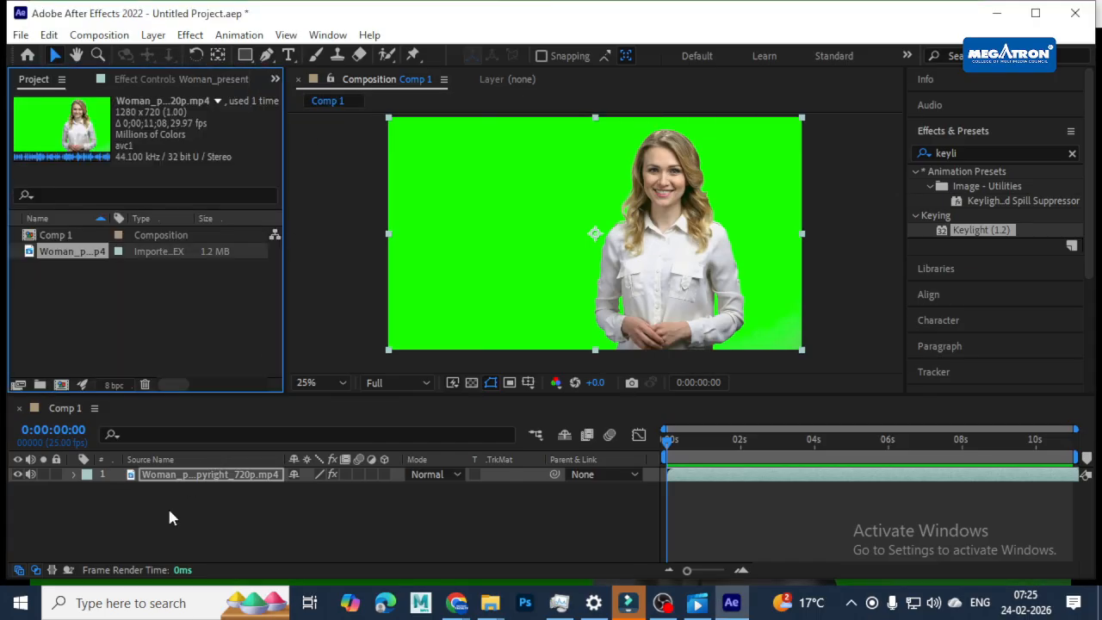
left_click(167, 505)
left_click(187, 478)
key("ctrl+d")
key("ctrl+d")
key("ctrl+d")
key("ctrl+d")
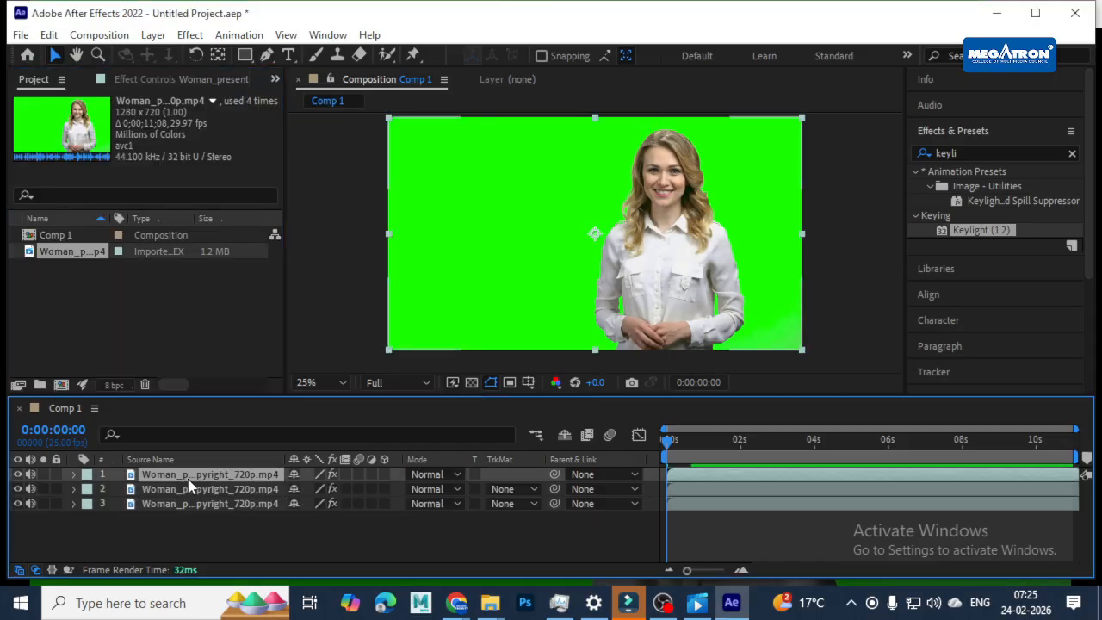
Select the fourth clip layer and switch between the project's footage list and that layer's Keylight controls
left_click(222, 540)
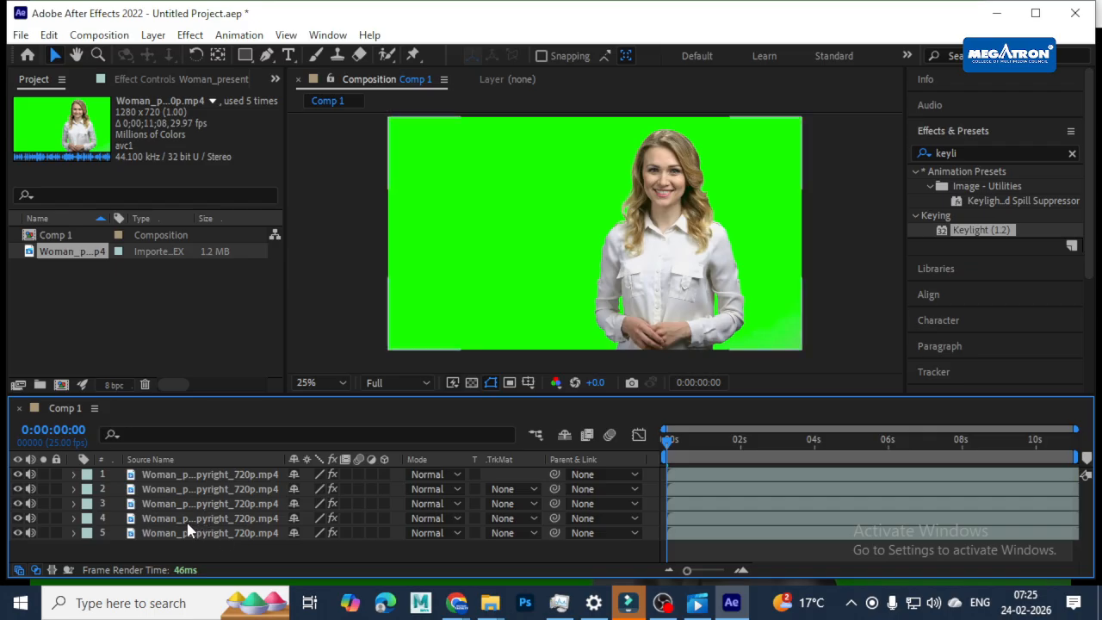
left_click(203, 519)
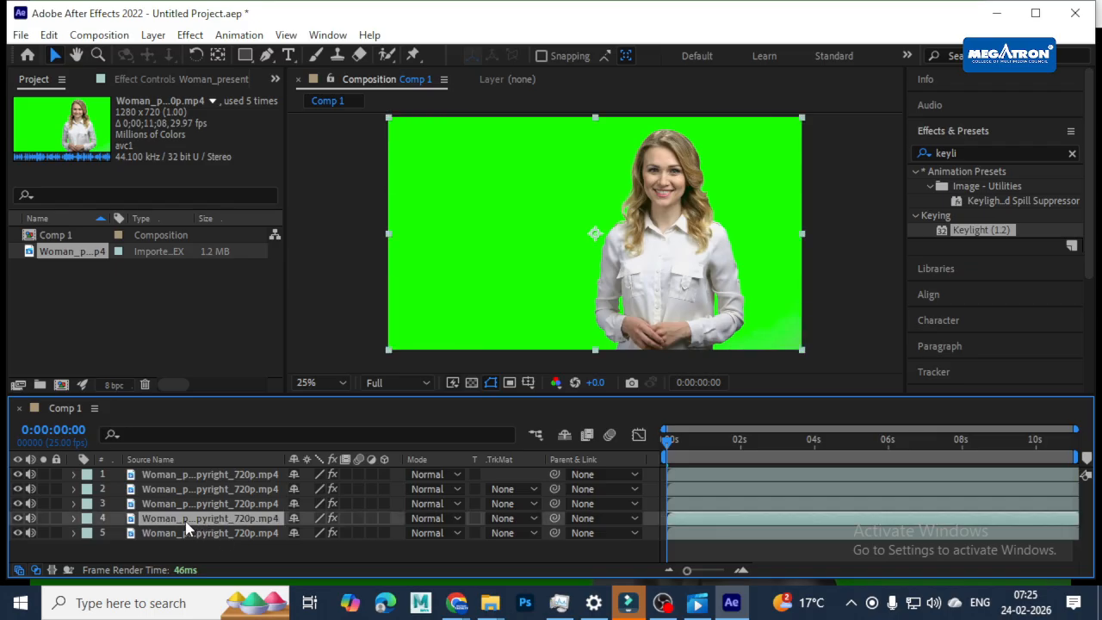
left_click(153, 79)
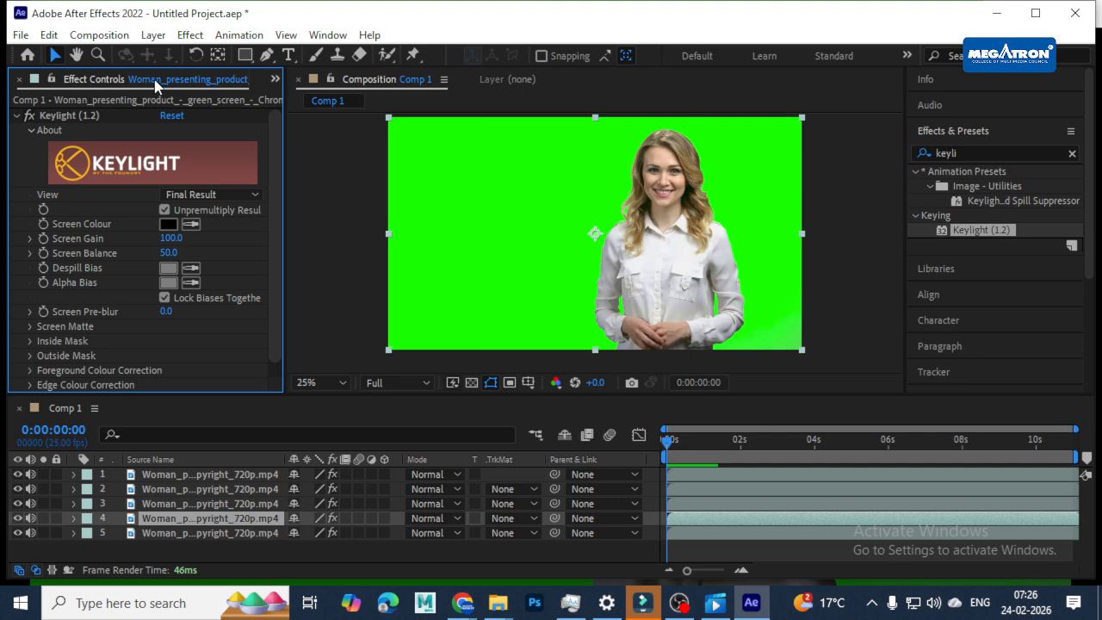
left_click(276, 79)
left_click(315, 104)
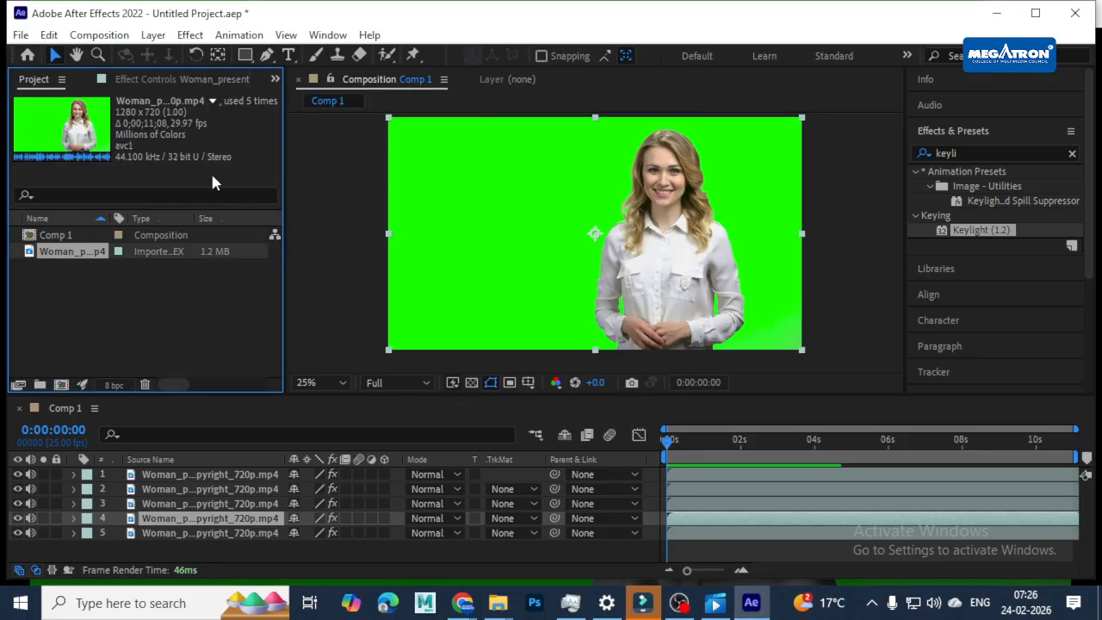
left_click(274, 80)
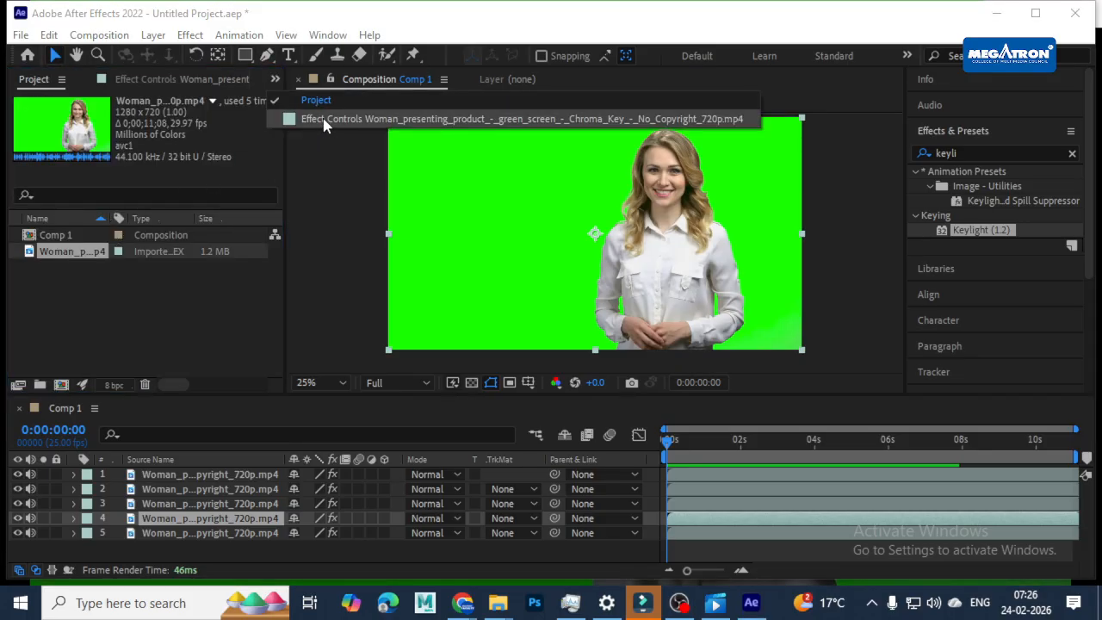
left_click(326, 121)
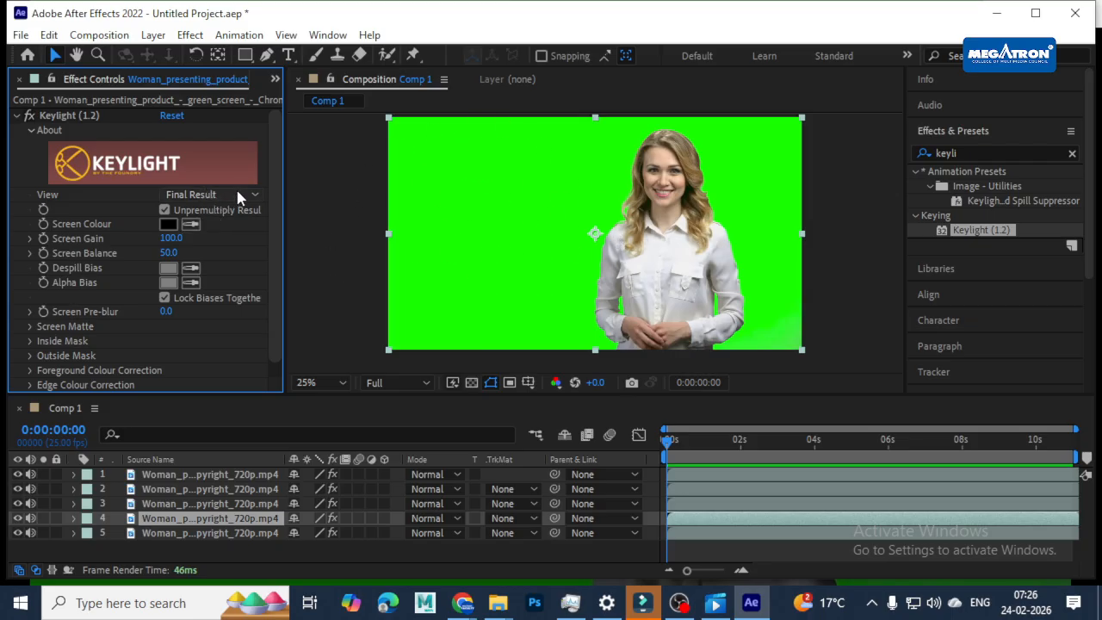
Try sampling the fourth layer's Keylight Screen Colour from the woman's shirt, face and hair, and from the green background
left_click(189, 225)
left_click(726, 239)
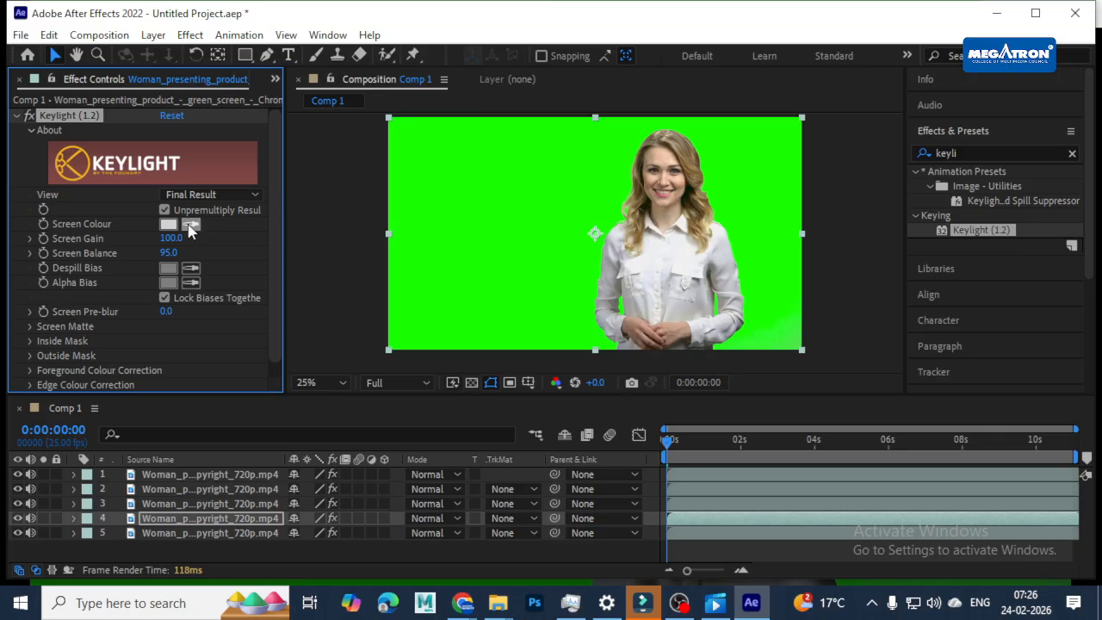
left_click(190, 224)
left_click(723, 241)
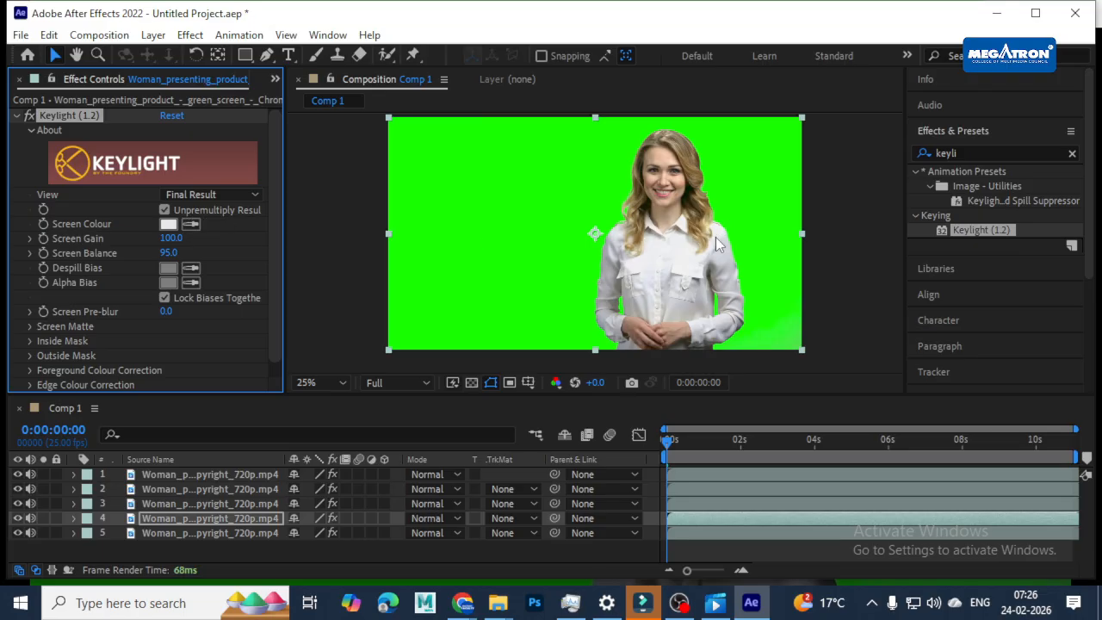
left_click(193, 225)
left_click(678, 194)
left_click(191, 224)
left_click(694, 154)
left_click(191, 224)
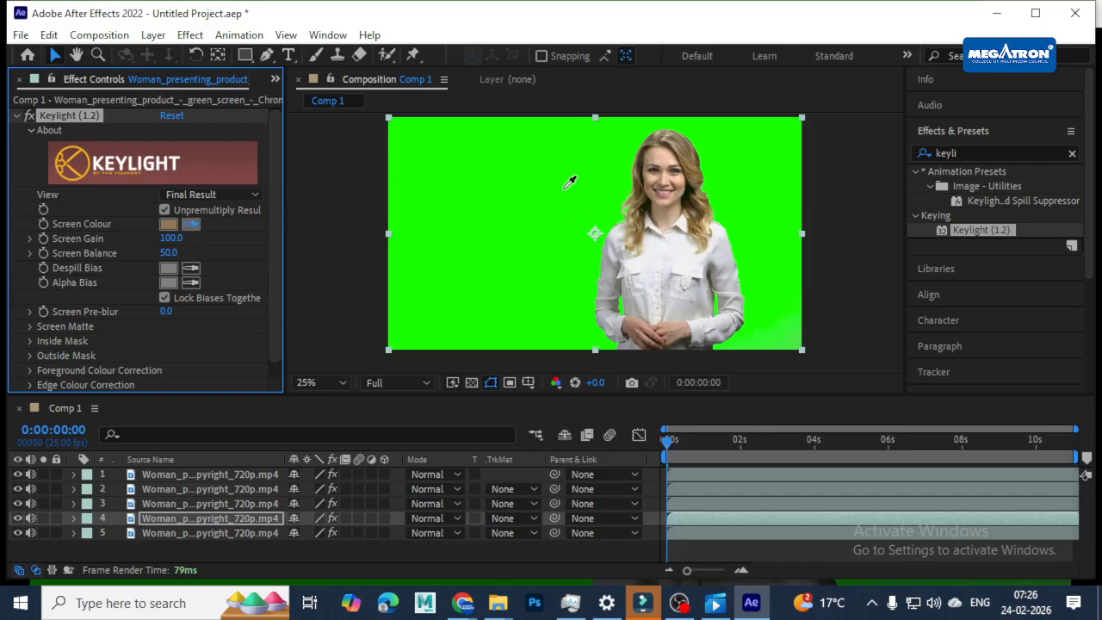
left_click(643, 170)
left_click(191, 224)
left_click(552, 227)
Check Keylight's View options, keep Final Result, and delete the effect from the fourth layer
left_click(165, 210)
left_click(215, 196)
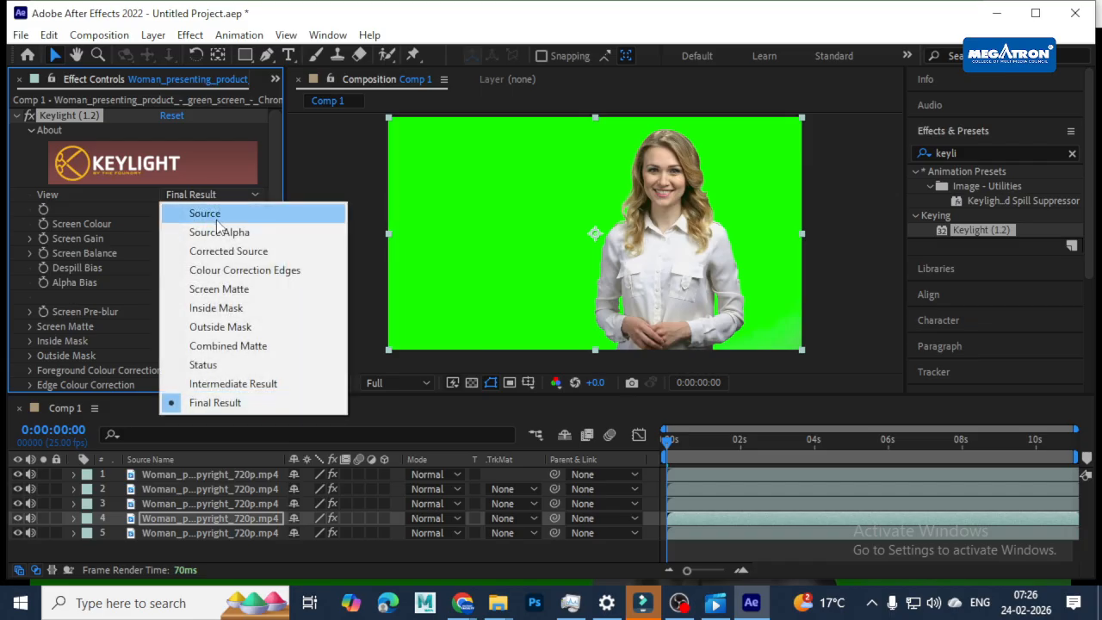
left_click(196, 400)
key("Delete")
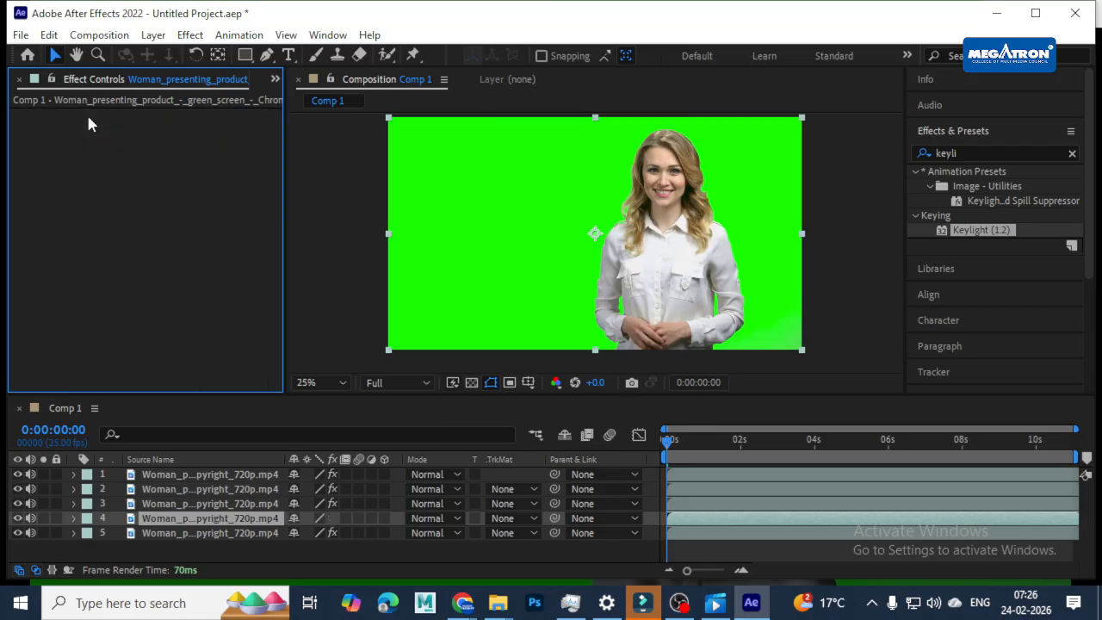
Apply Keylight (1.2) to the second layer, and delete layers 2 to 5 so only the first clip layer is left
left_click_drag(984, 237, 194, 491)
left_click(188, 533, "shift")
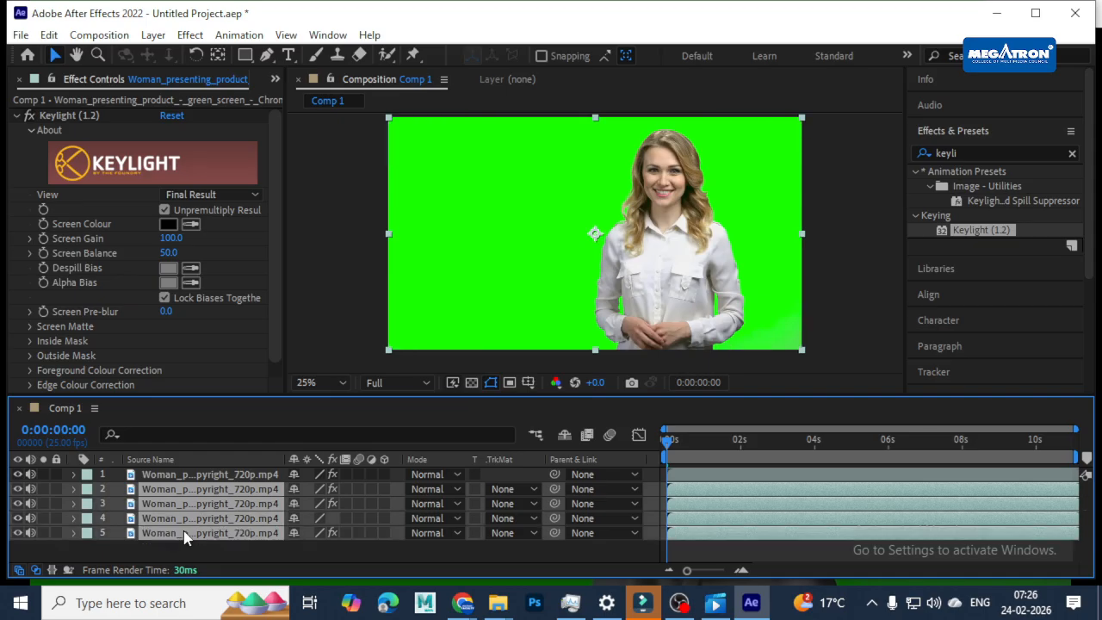
key("Delete")
left_click(196, 478)
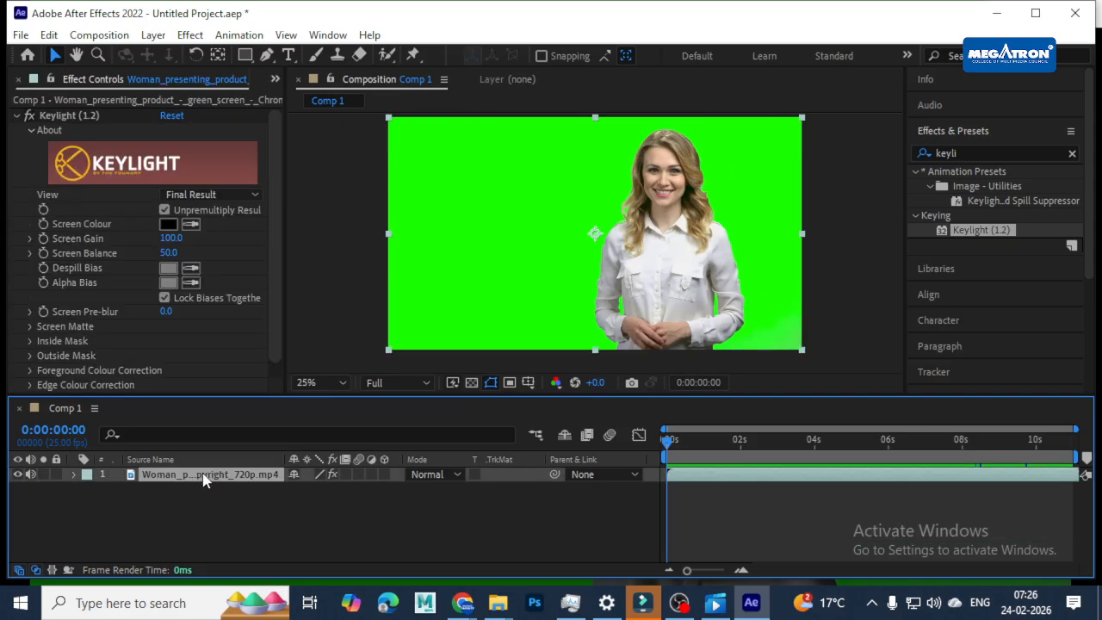
Try sampling the woman's white shirt as Keylight's Screen Colour, inspect the shirt up close, and undo the sampling
left_click(191, 223)
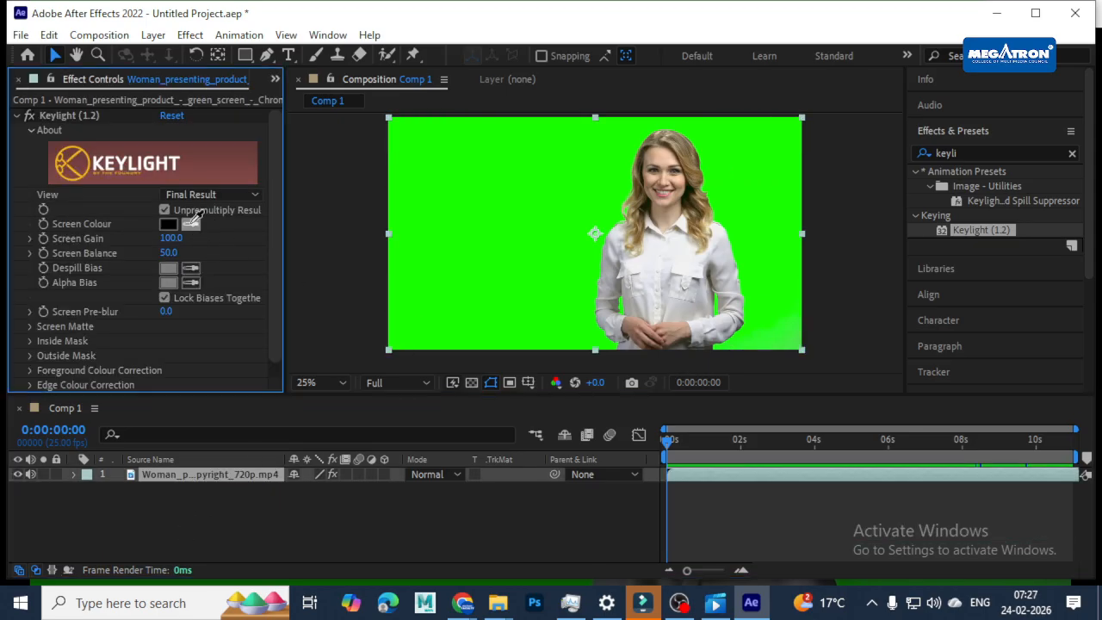
left_click(723, 284)
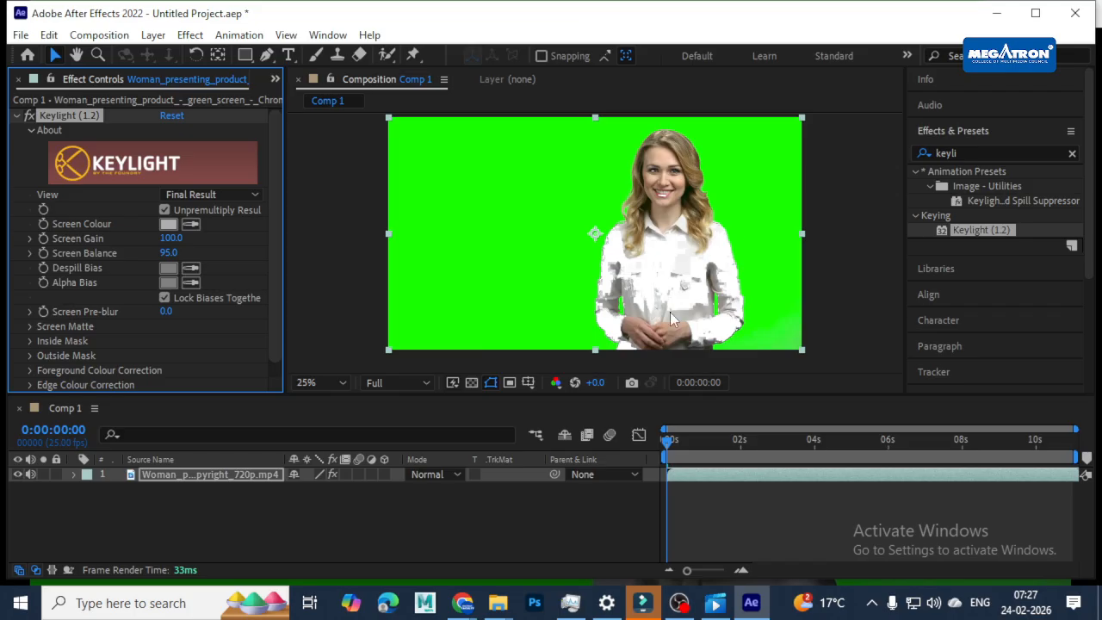
left_click(222, 196)
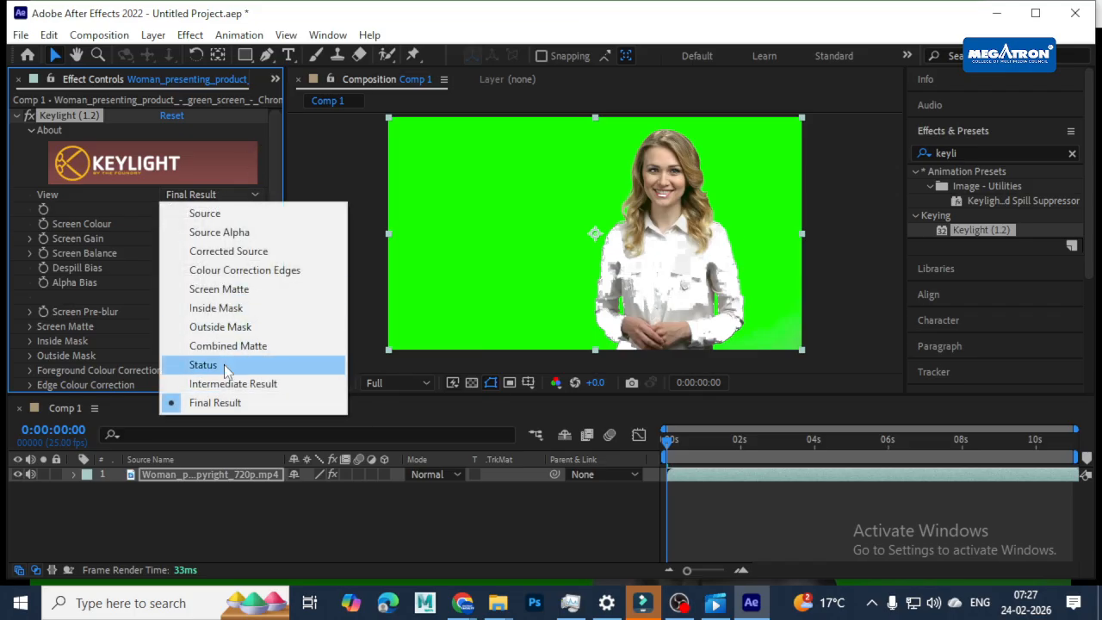
left_click(392, 253)
key("slash")
scroll(620, 309, "down", 2)
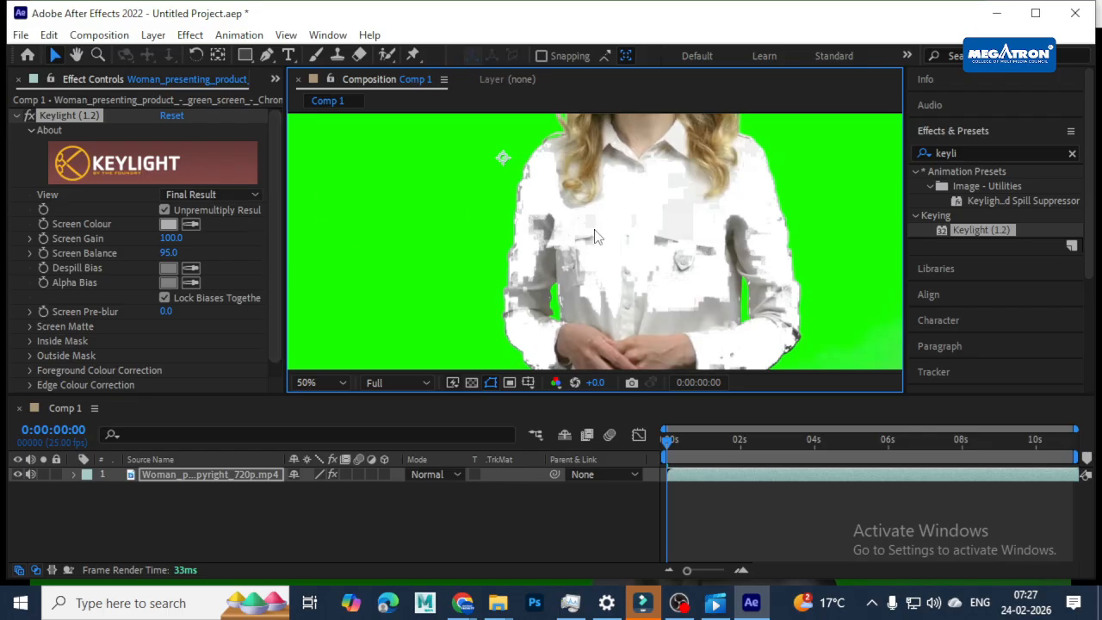
key("ctrl+z")
scroll(785, 264, "up", 2)
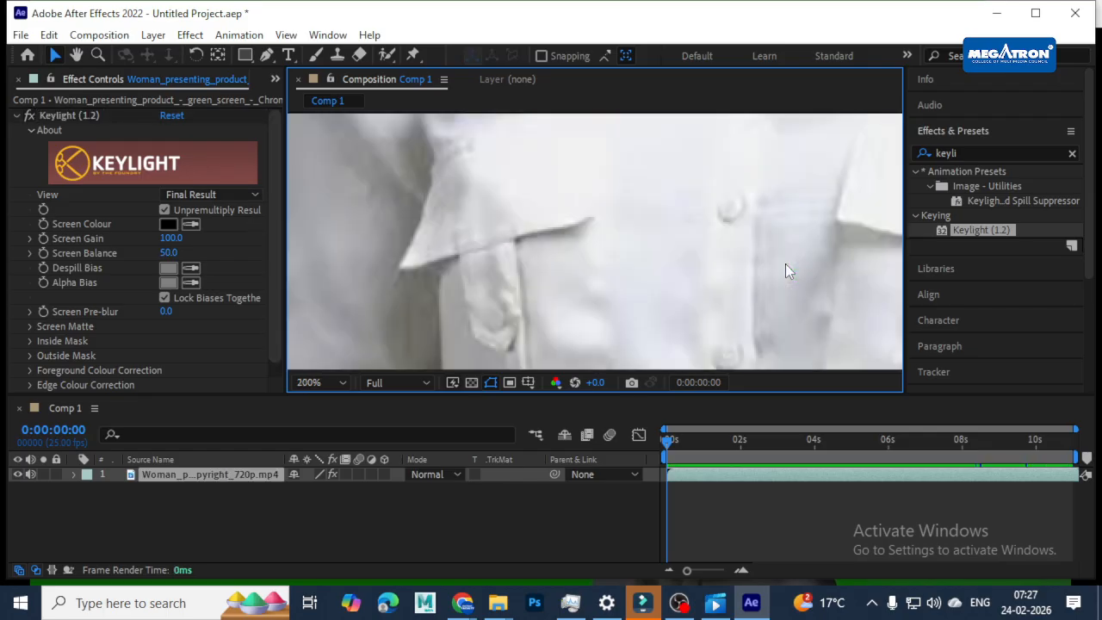
scroll(785, 263, "down", 2)
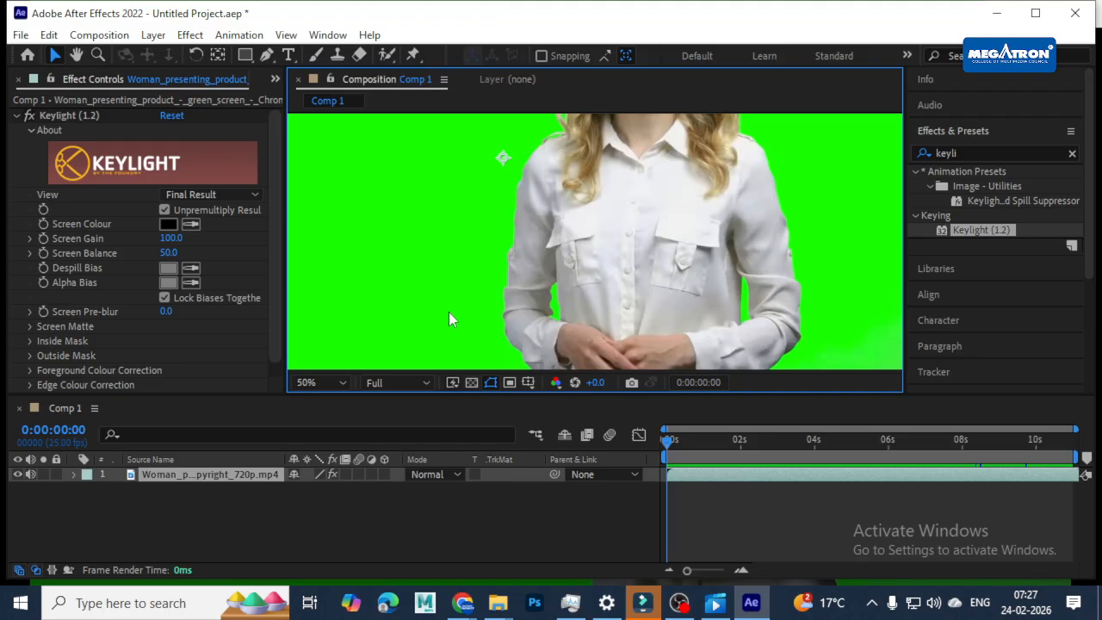
Sample the woman's white sleeve near the cuff as Keylight's Screen Colour and inspect the keyed shirt
left_click(190, 224)
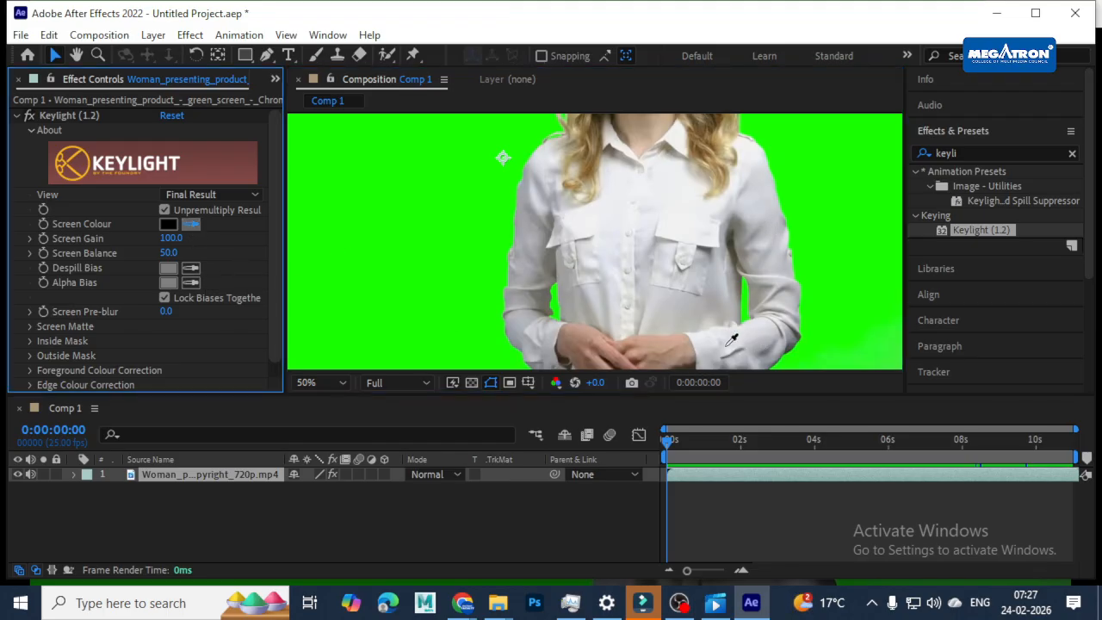
left_click(750, 337)
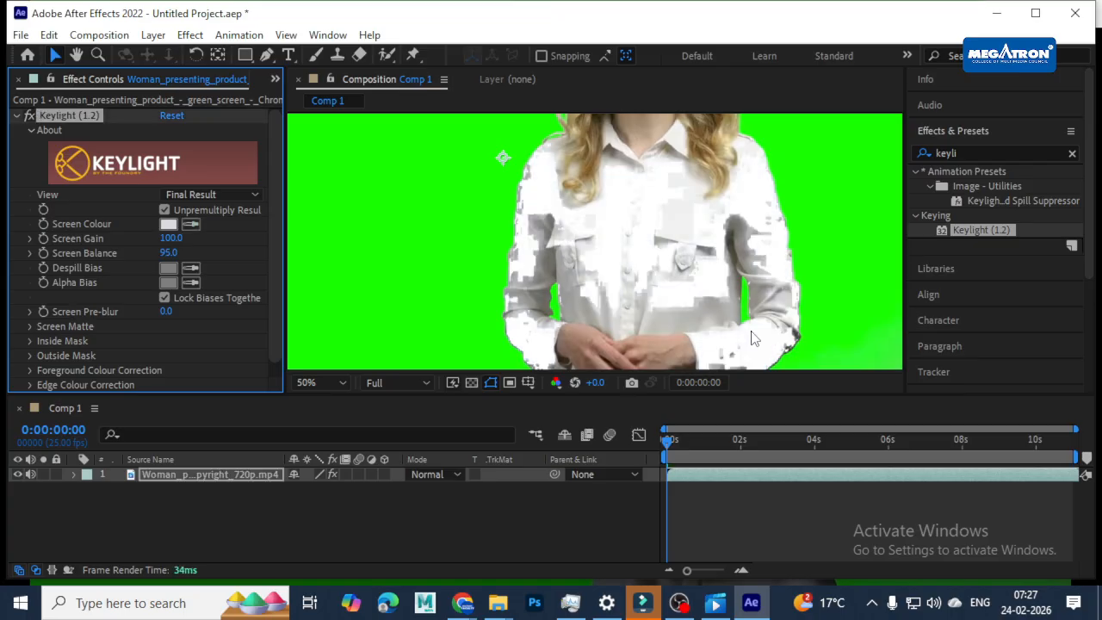
key("comma")
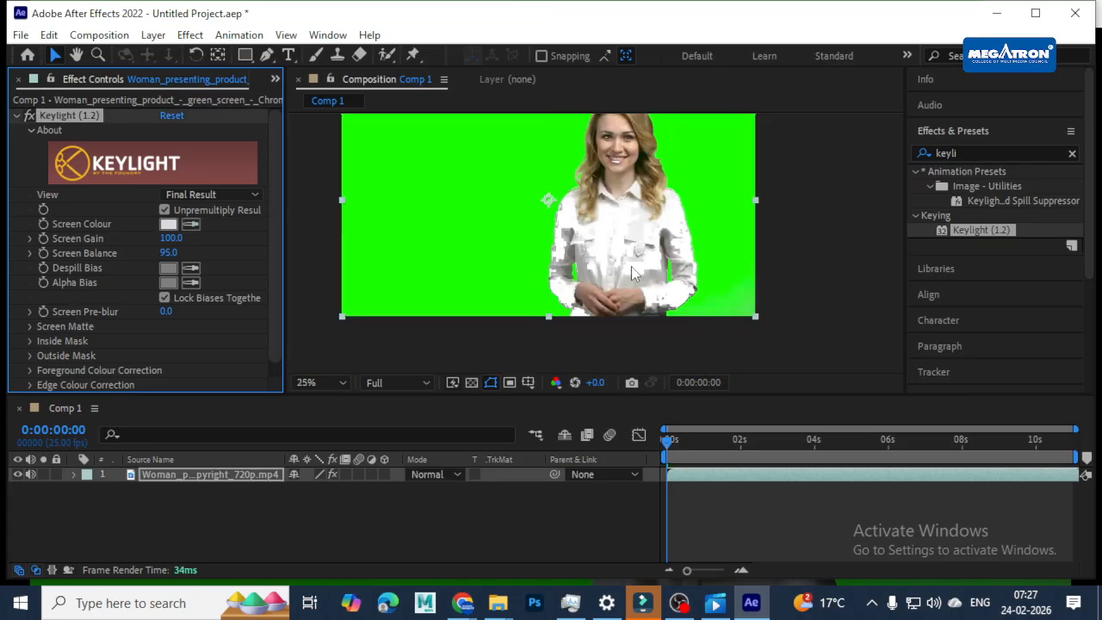
scroll(595, 248, "up", 1)
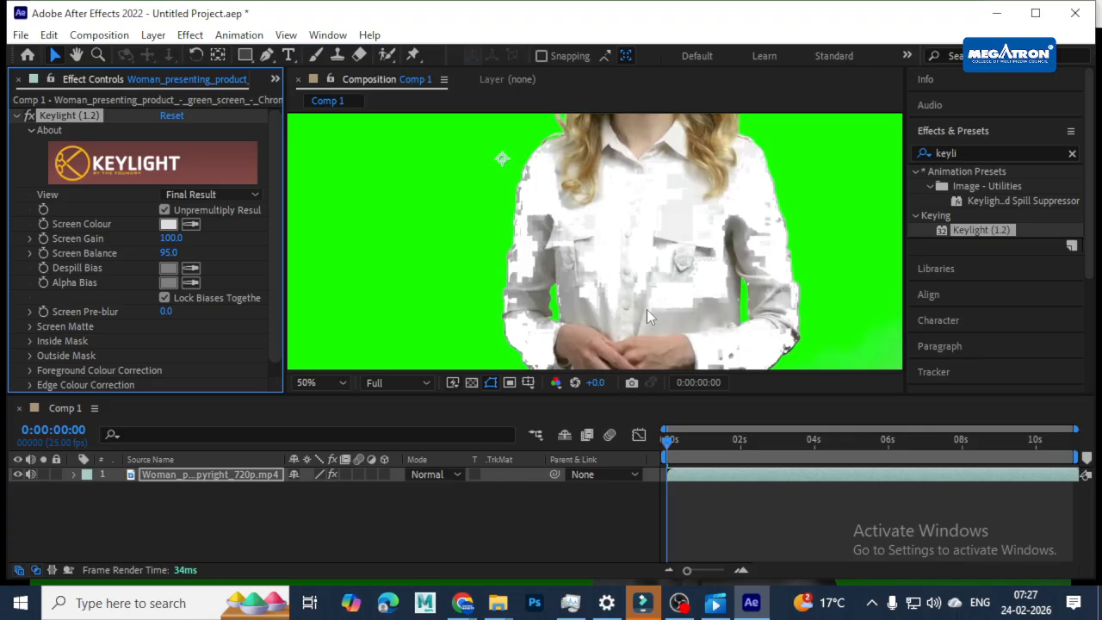
Undo the sampling of the woman's sleeve as Keylight's Screen Colour
key("ctrl+z")
key("comma")
key("comma")
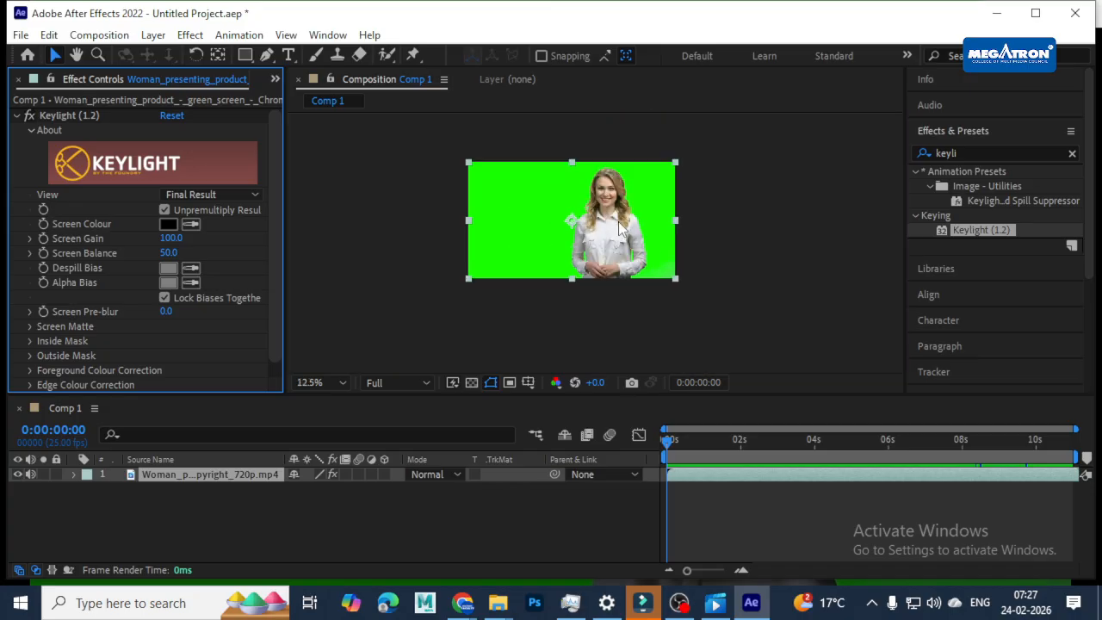
key("period")
key("period")
scroll(563, 241, "down", 4)
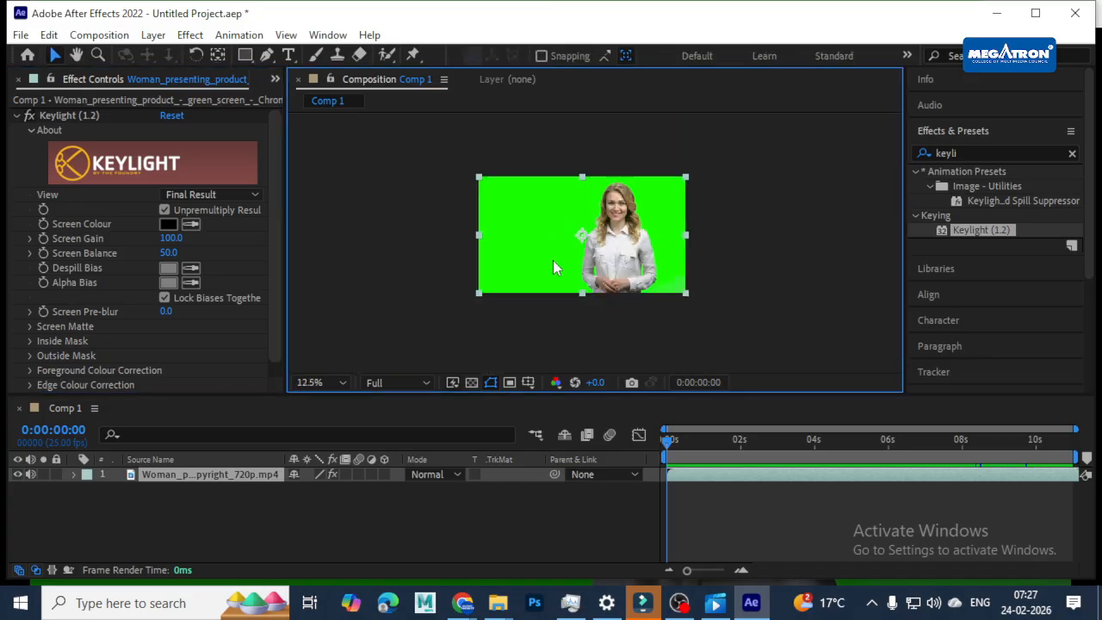
scroll(553, 260, "up", 2)
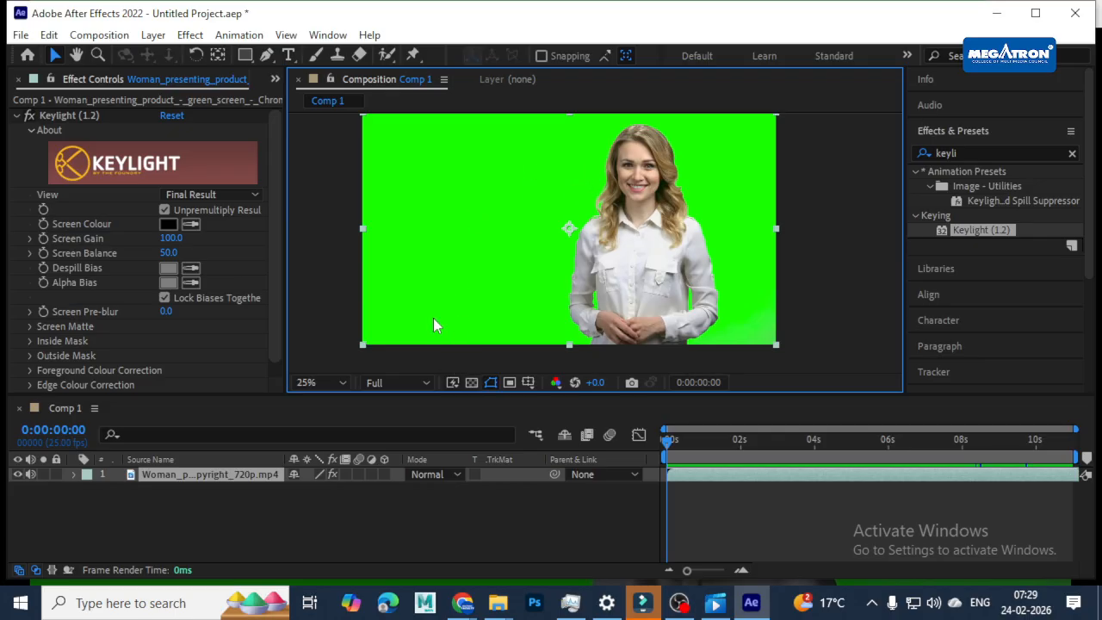
Sample the green background beside the woman's shoulder as Keylight's Screen Colour and inspect the keyed clip
left_click(190, 224)
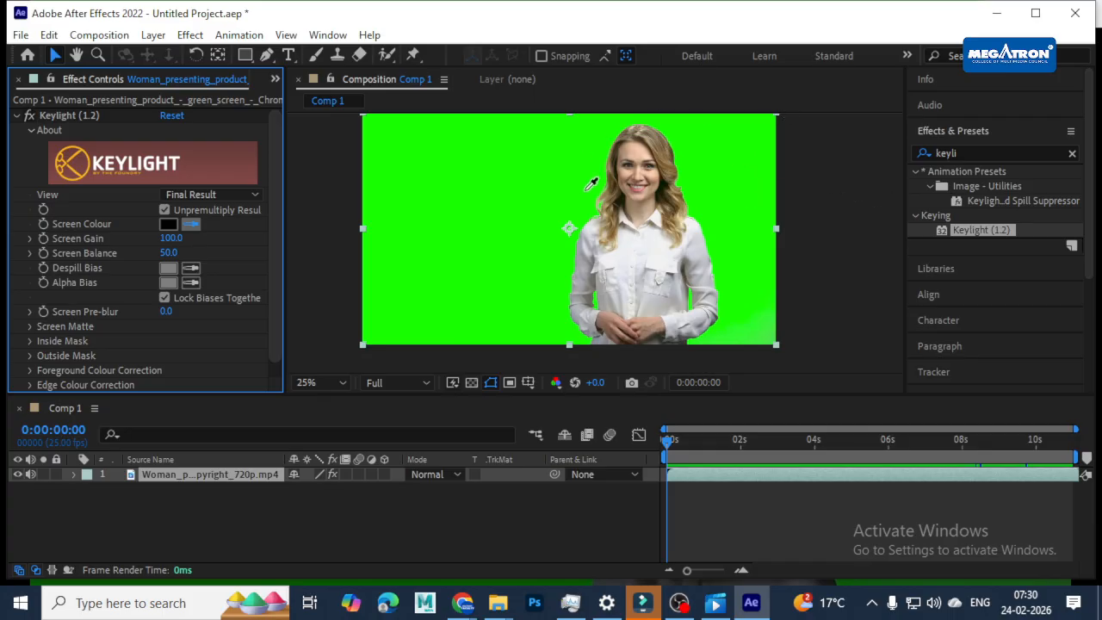
left_click(703, 208)
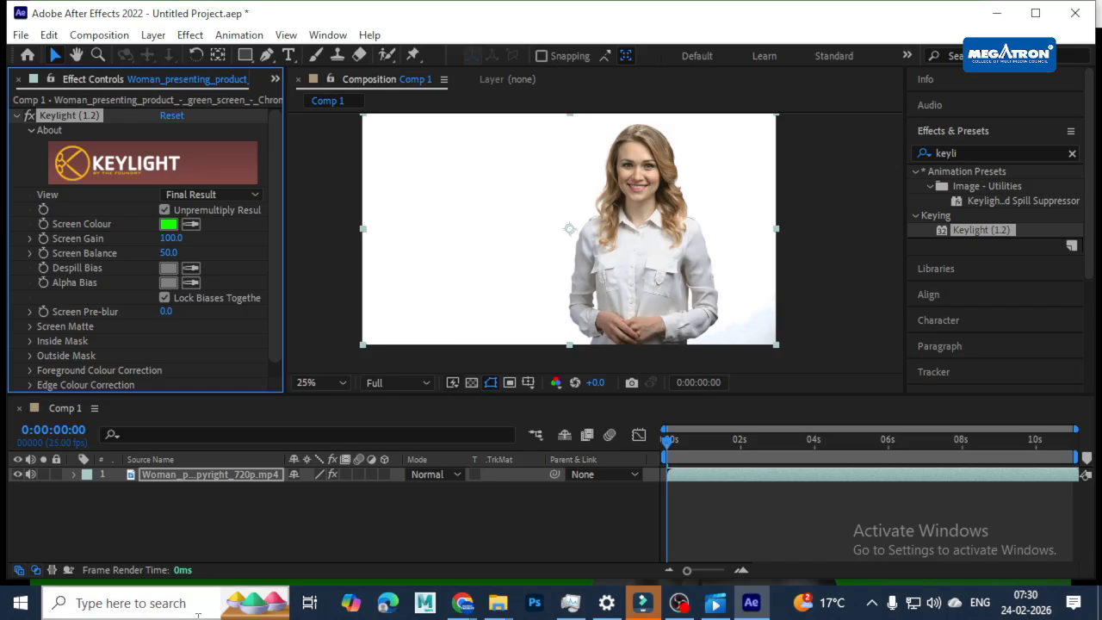
left_click(221, 508)
key("comma")
key("comma")
key("comma")
key("comma")
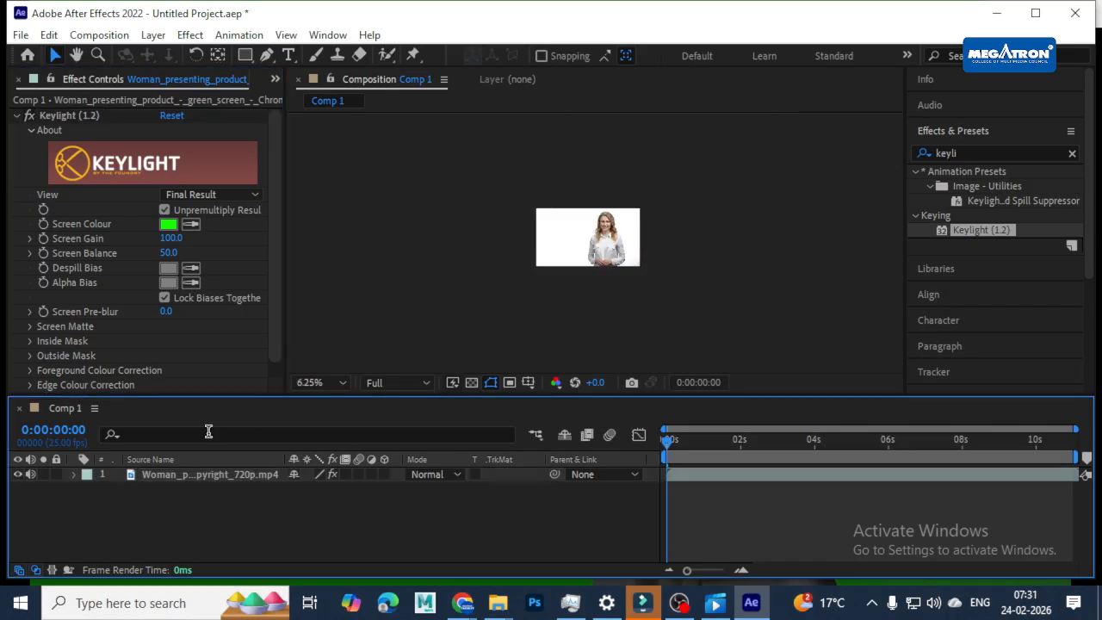
key("period")
key("period")
key("period")
key("period")
Hide the keyed clip layer to see the bare composition background, and show the layer again
left_click(18, 474)
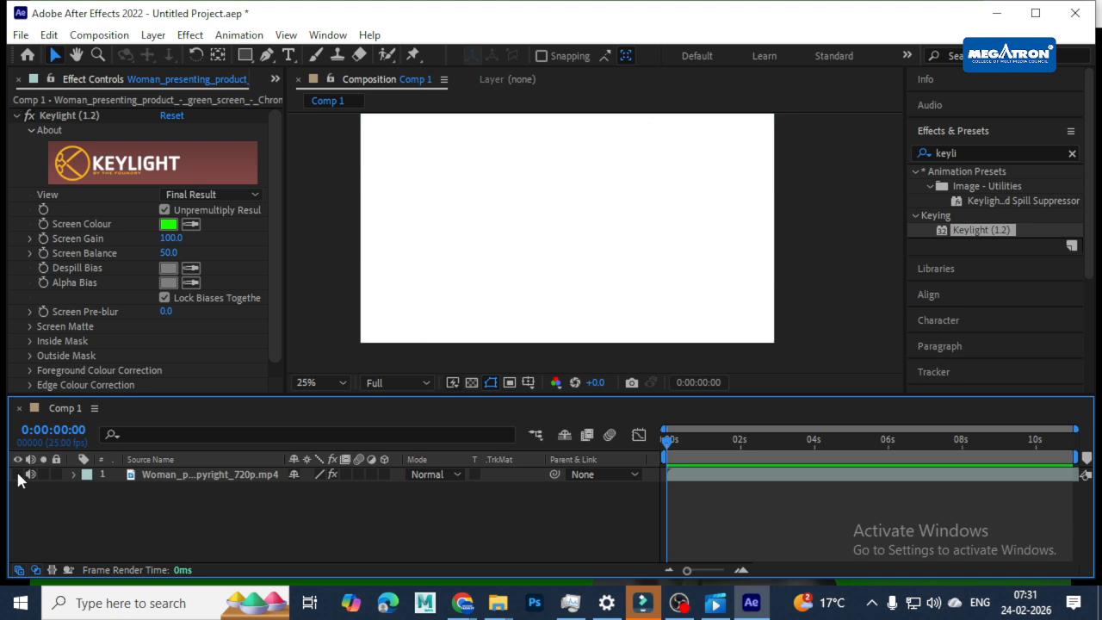
left_click(18, 474)
left_click(457, 332)
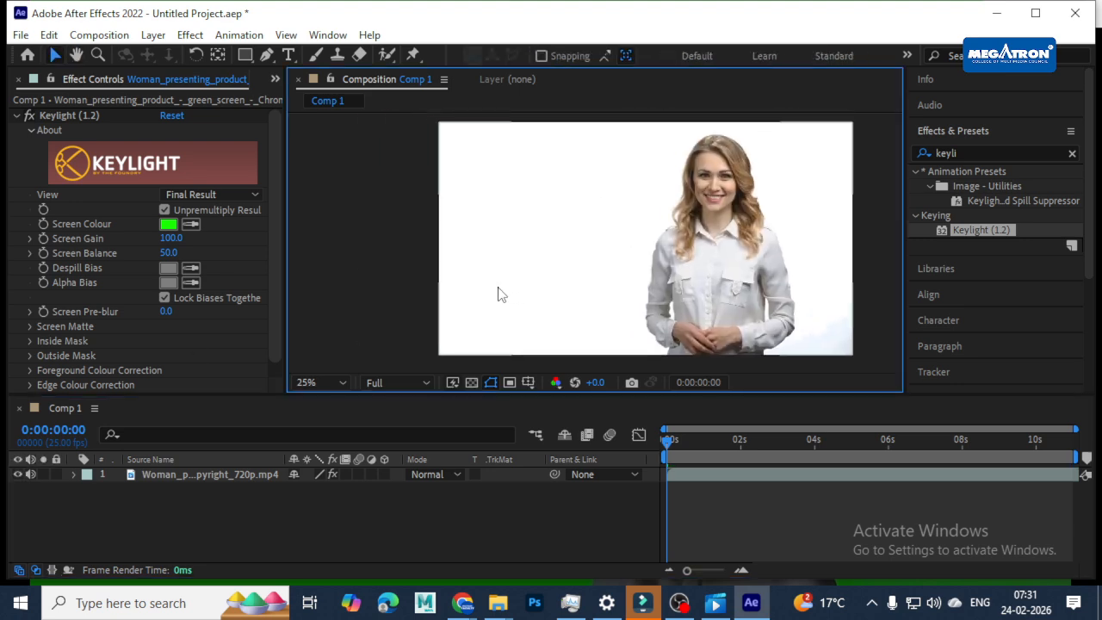
Find the image "ChatGPT Image Feb 16, 2026, 10_22_01 AM" in File Explorer's Downloads folder and add it to Comp 1
left_click(497, 603)
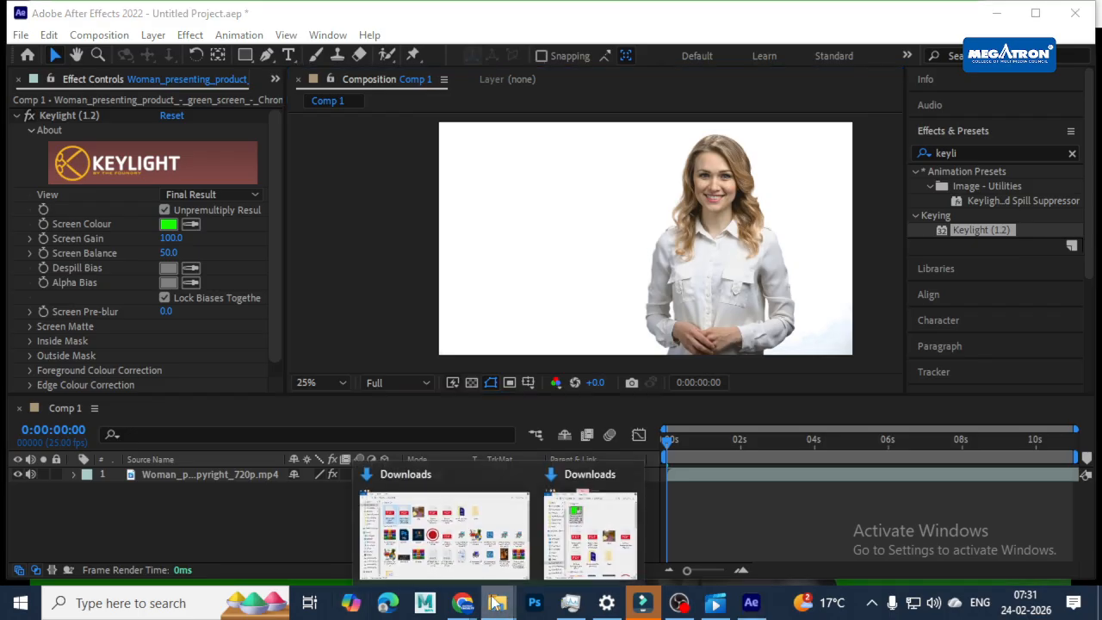
left_click(590, 529)
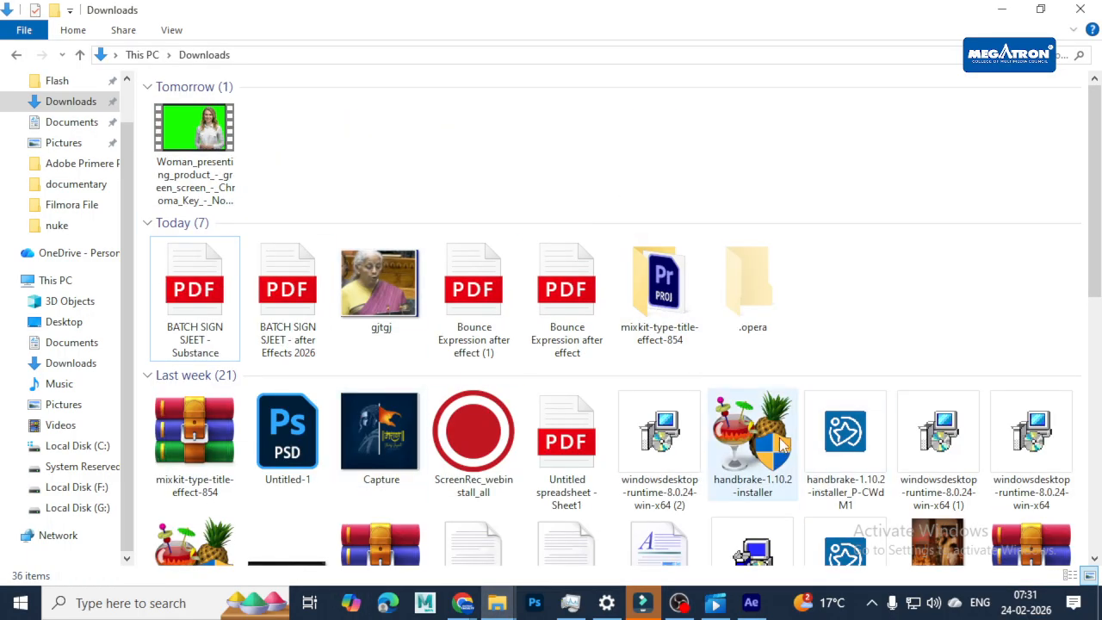
scroll(757, 436, "down", 6)
scroll(632, 421, "up", 3)
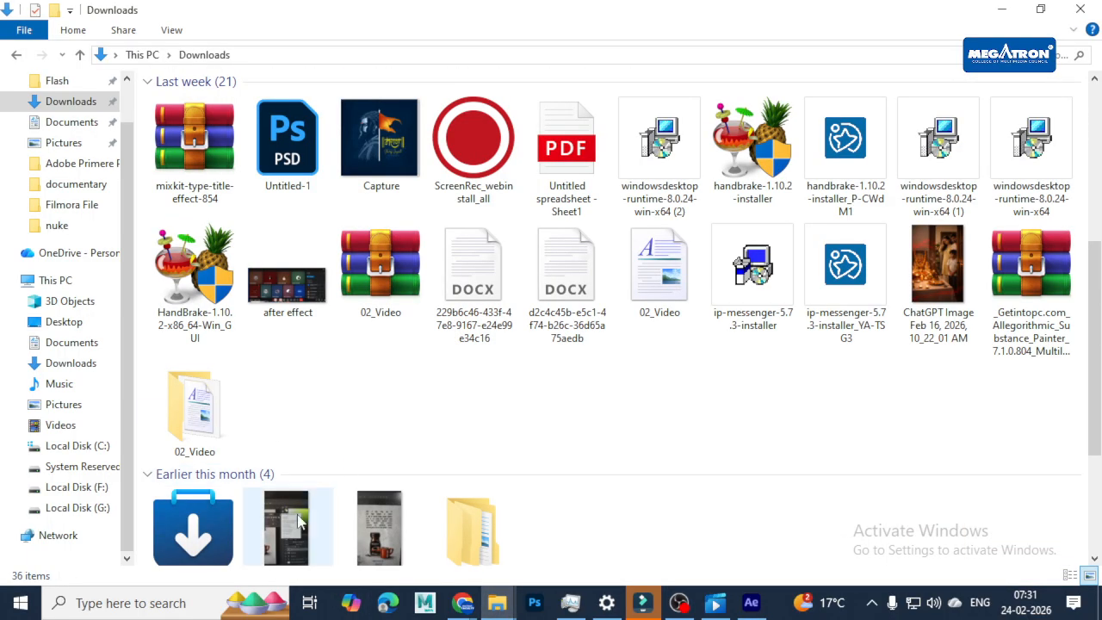
left_click(293, 297)
left_click(942, 288)
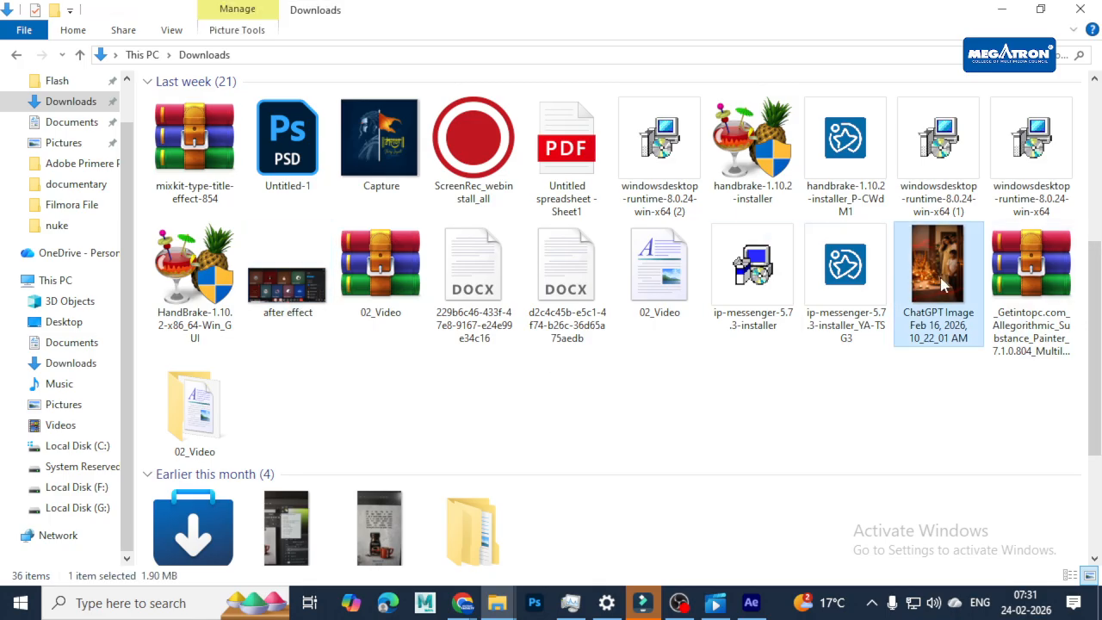
left_click_drag(951, 283, 163, 536)
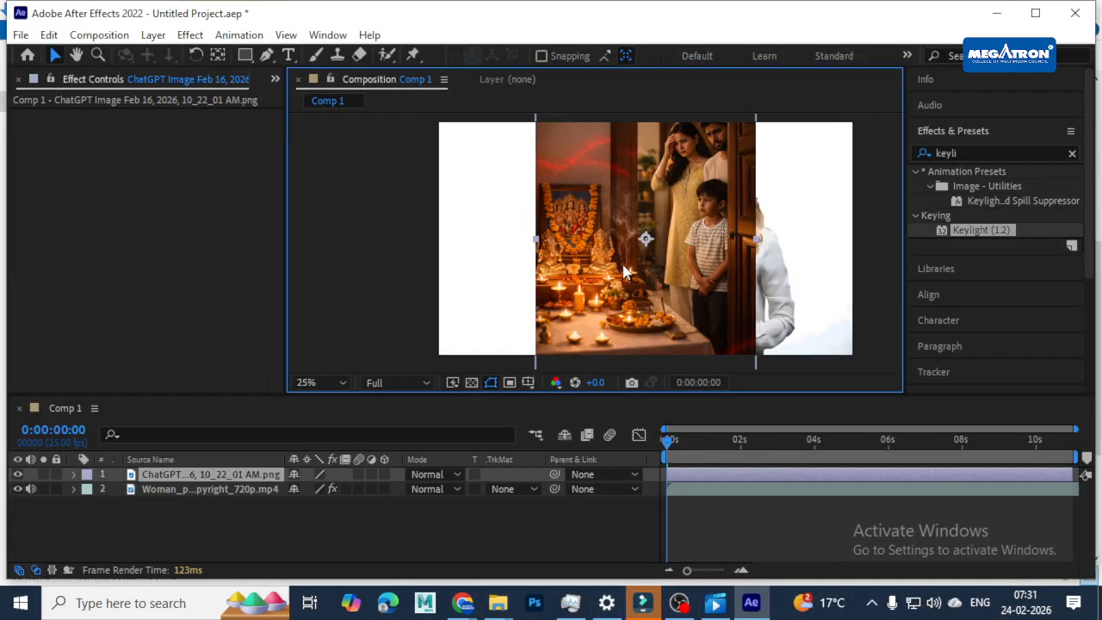
Move the ChatGPT image layer below the woman clip and scale the image up to fill the whole composition frame
left_click_drag(162, 475, 168, 516)
scroll(669, 297, "down", 2)
scroll(666, 300, "up", 1)
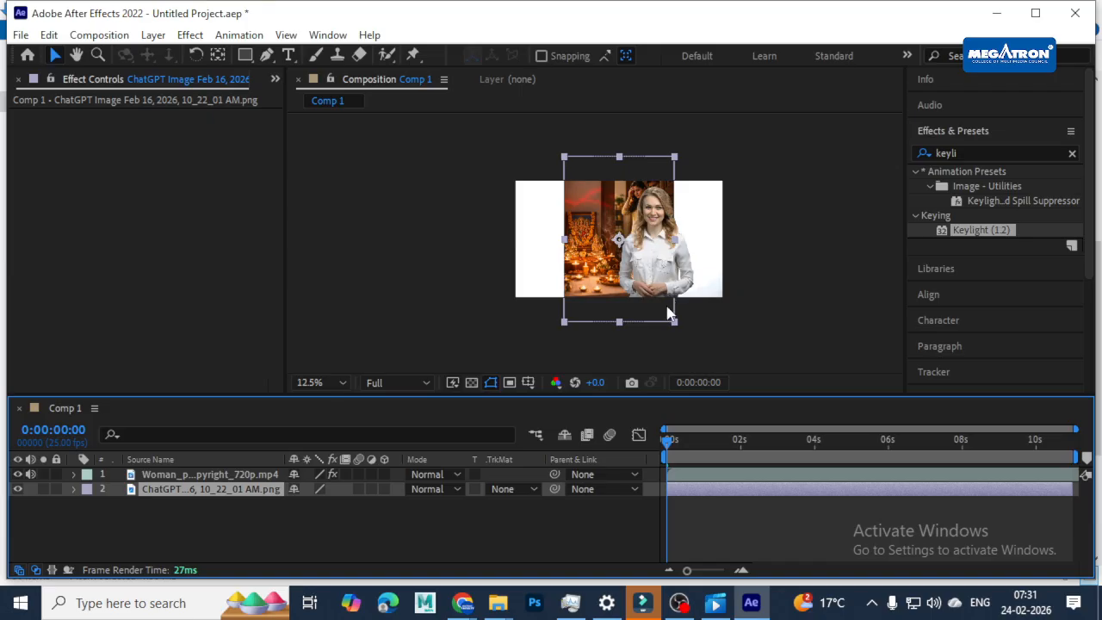
left_click(684, 333)
left_click_drag(686, 332, 761, 370)
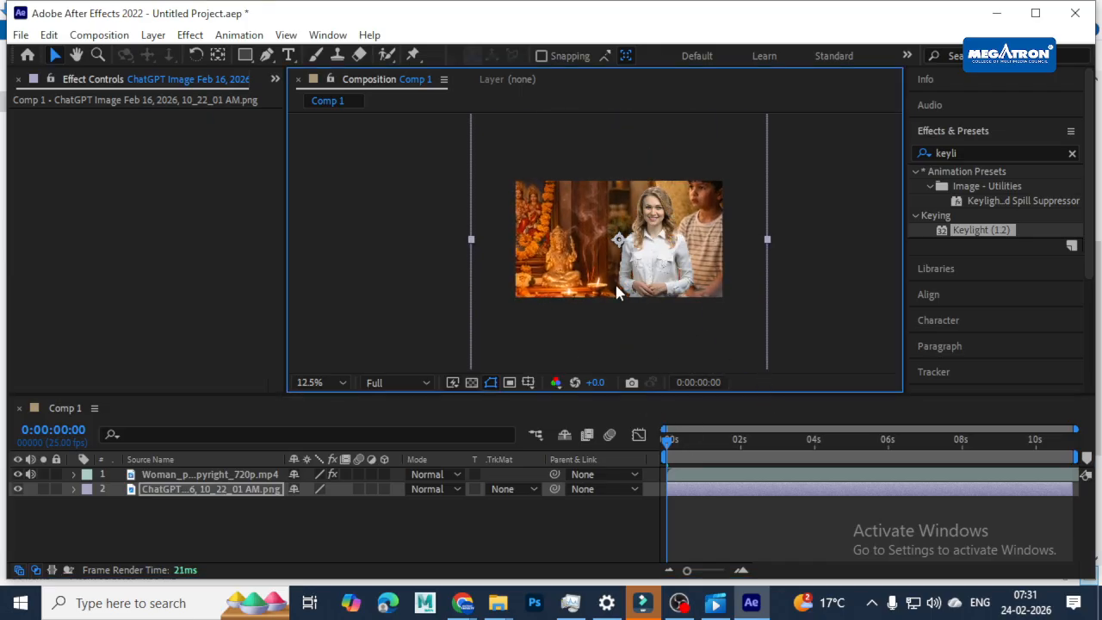
scroll(621, 290, "up", 1)
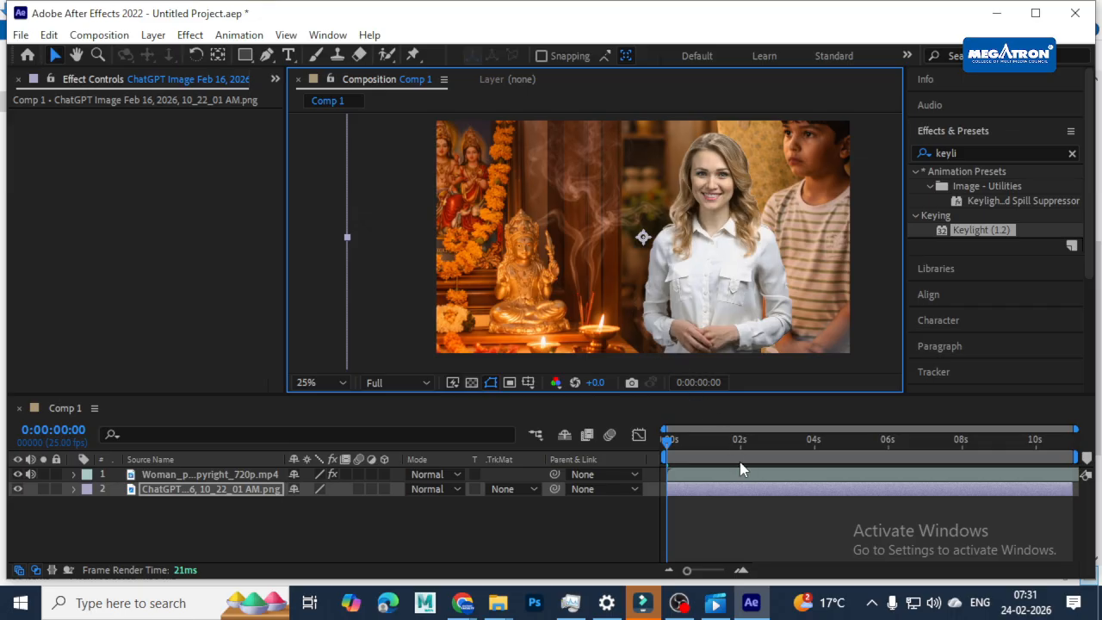
Preview the keyed woman over the image background and return the playhead to 0:00:00:00
key("space")
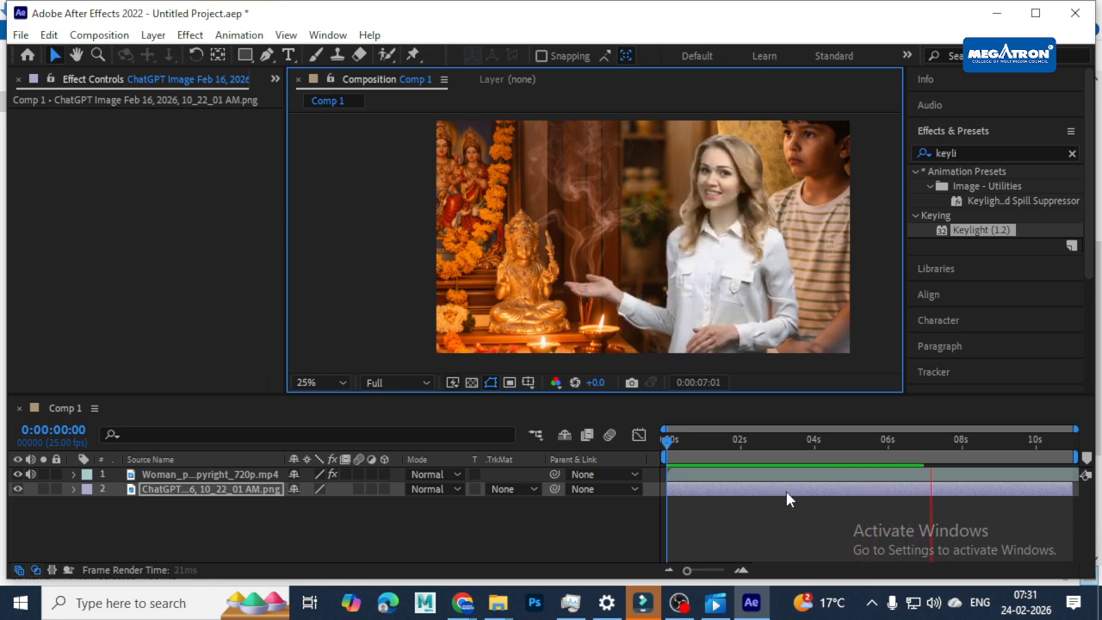
key("space")
left_click_drag(722, 454, 661, 450)
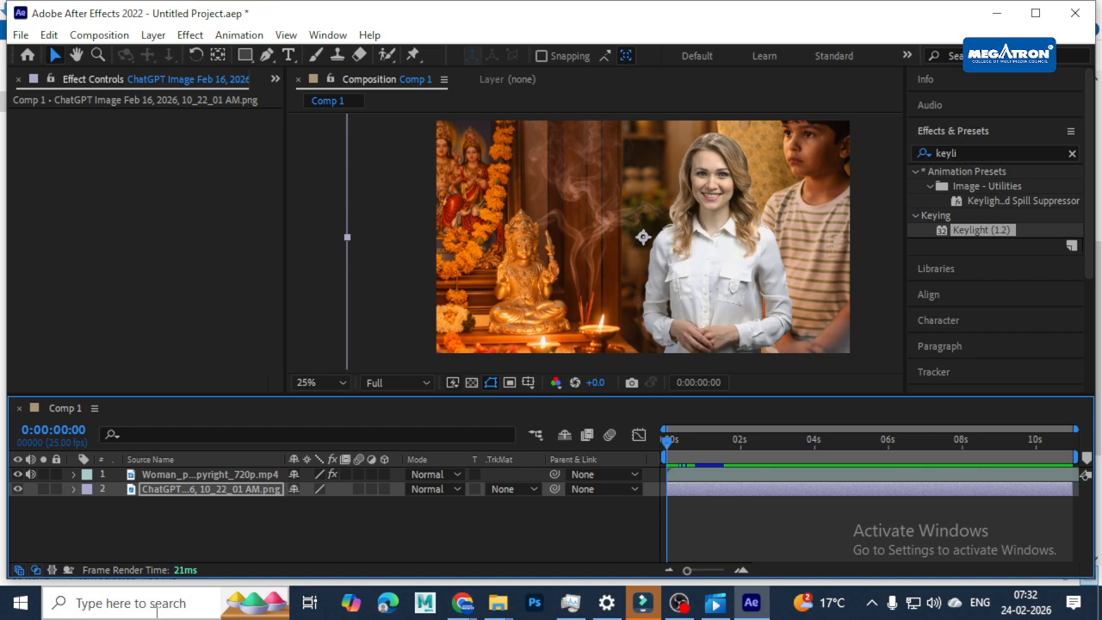
left_click(191, 532)
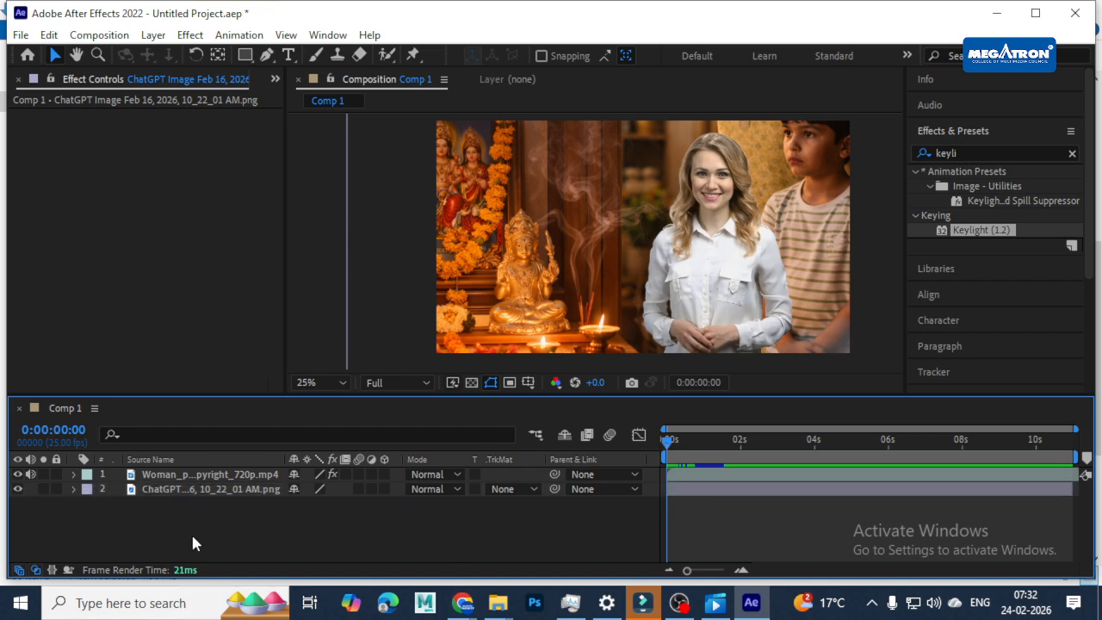
left_click(183, 487)
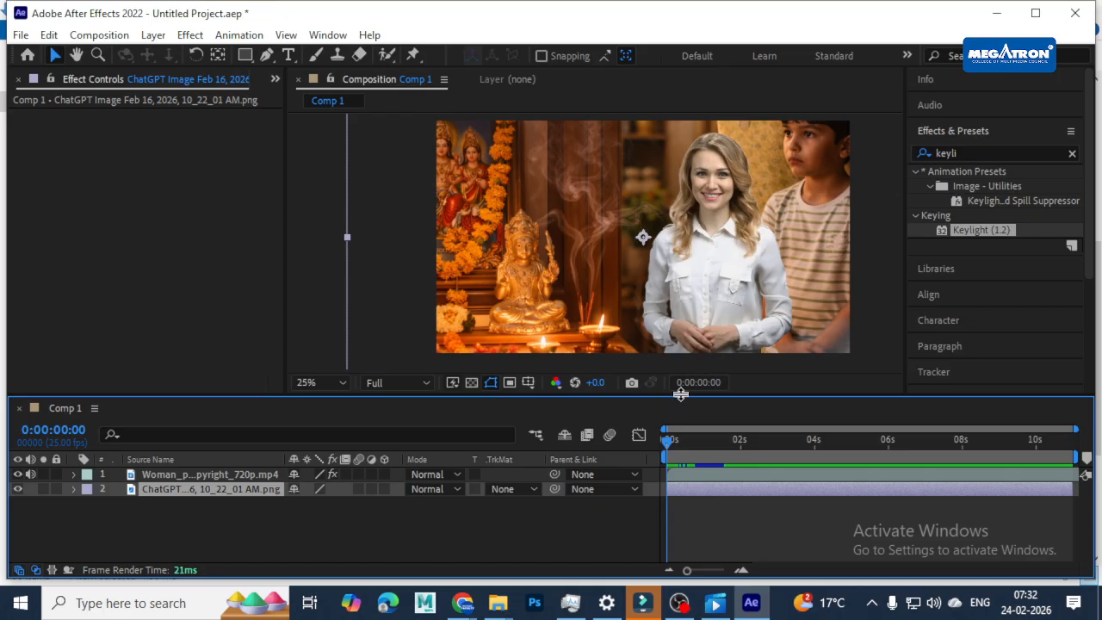
key("comma")
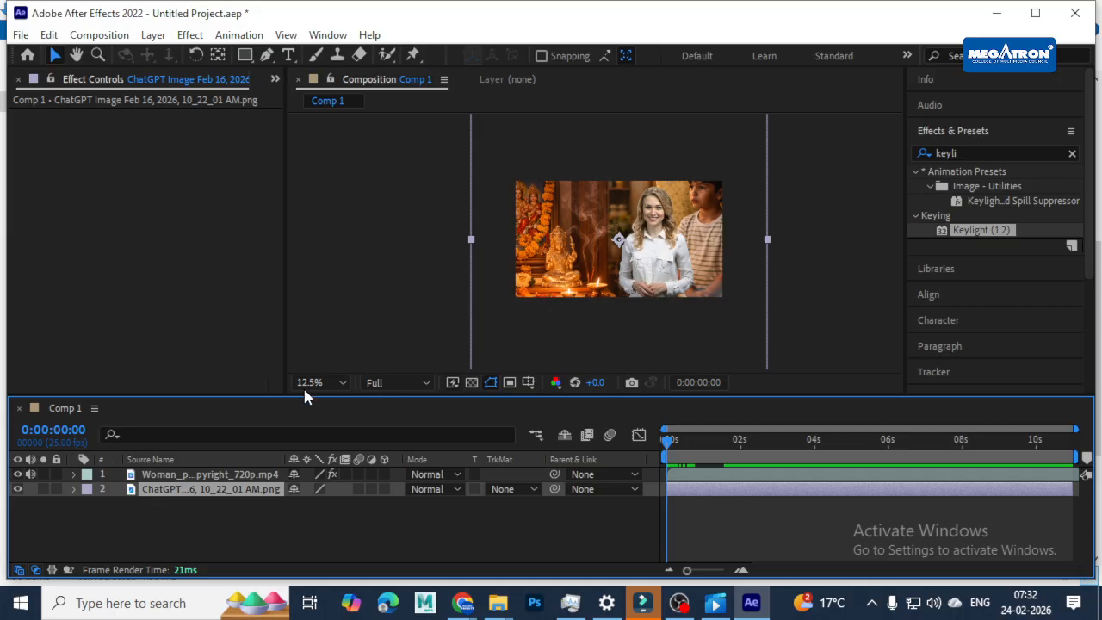
left_click(337, 383)
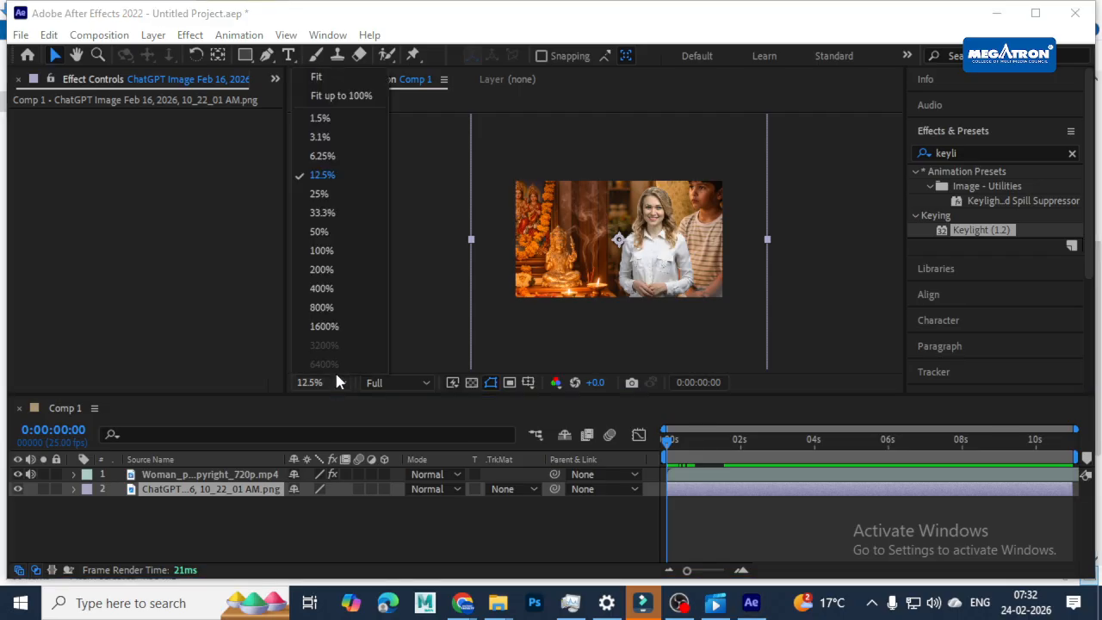
left_click(336, 95)
key("comma")
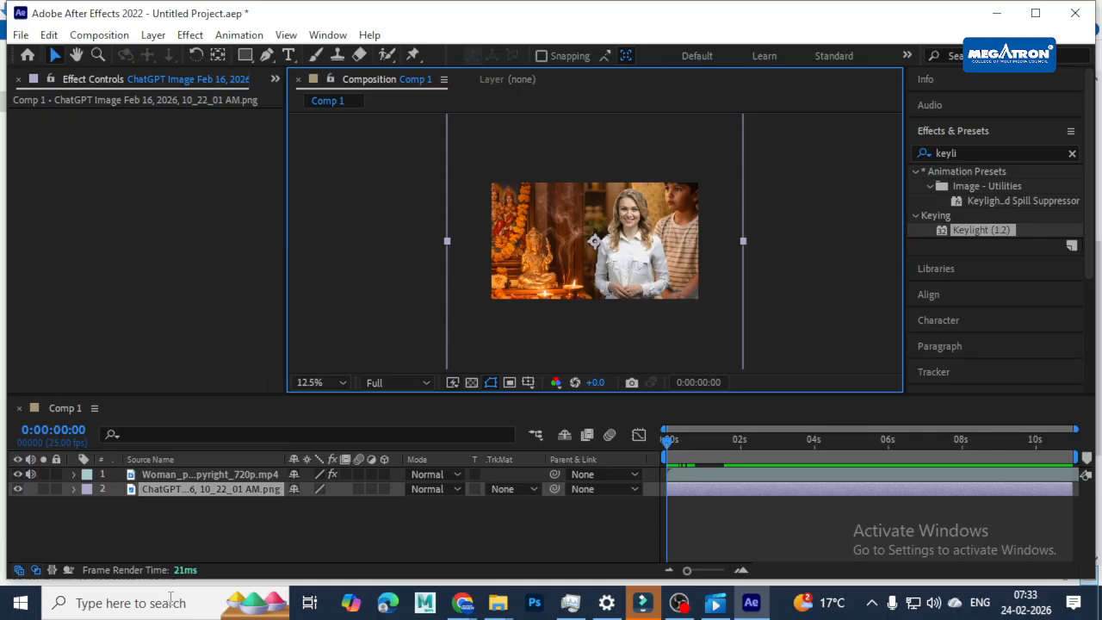
Hide the background image layer, inspect the keyed woman clip up close, and show the image layer again
left_click(198, 475)
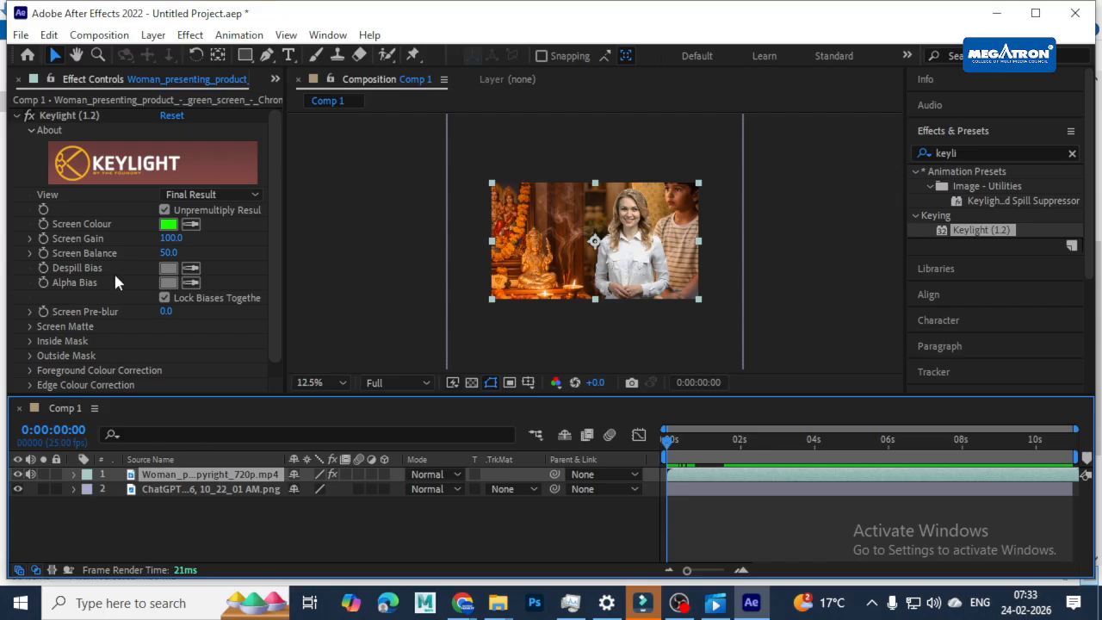
left_click(122, 489)
left_click(17, 489)
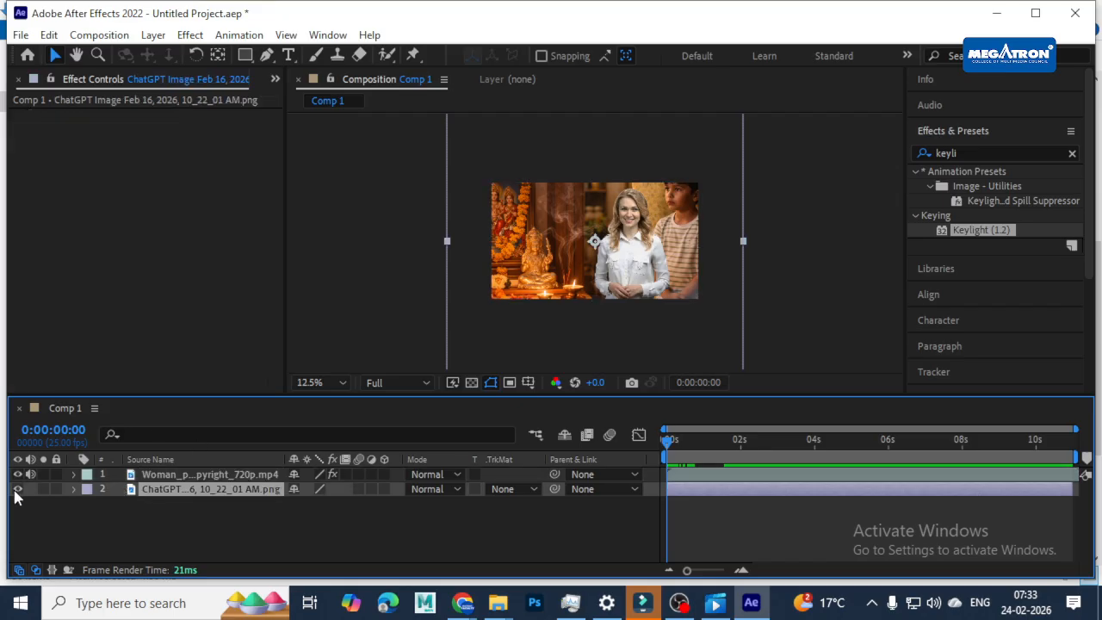
left_click(188, 474)
key("period")
key("period")
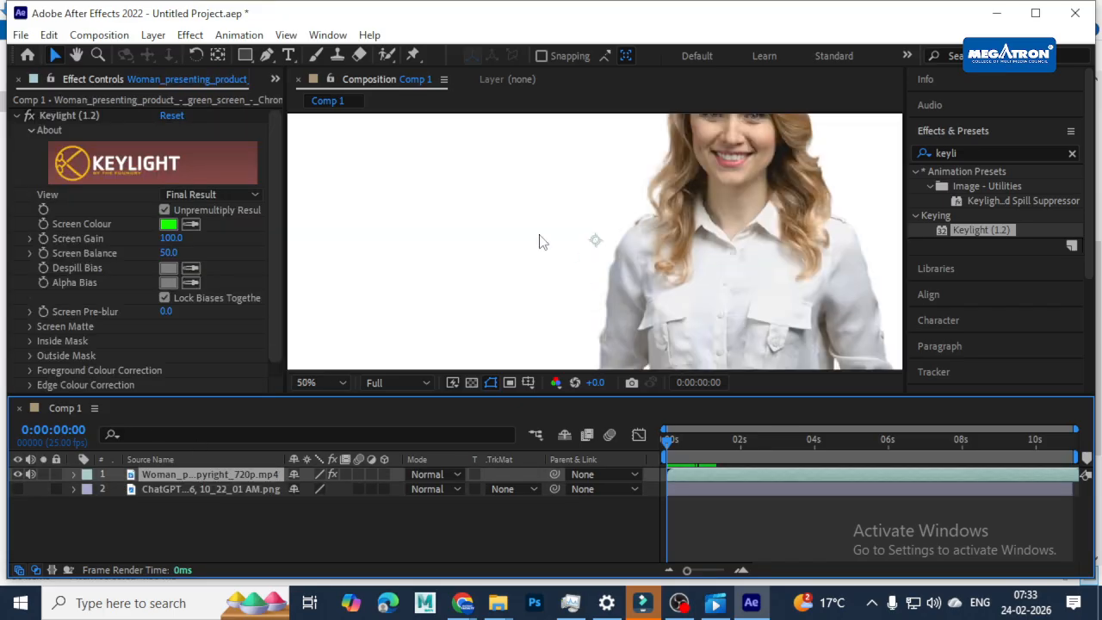
key("F2")
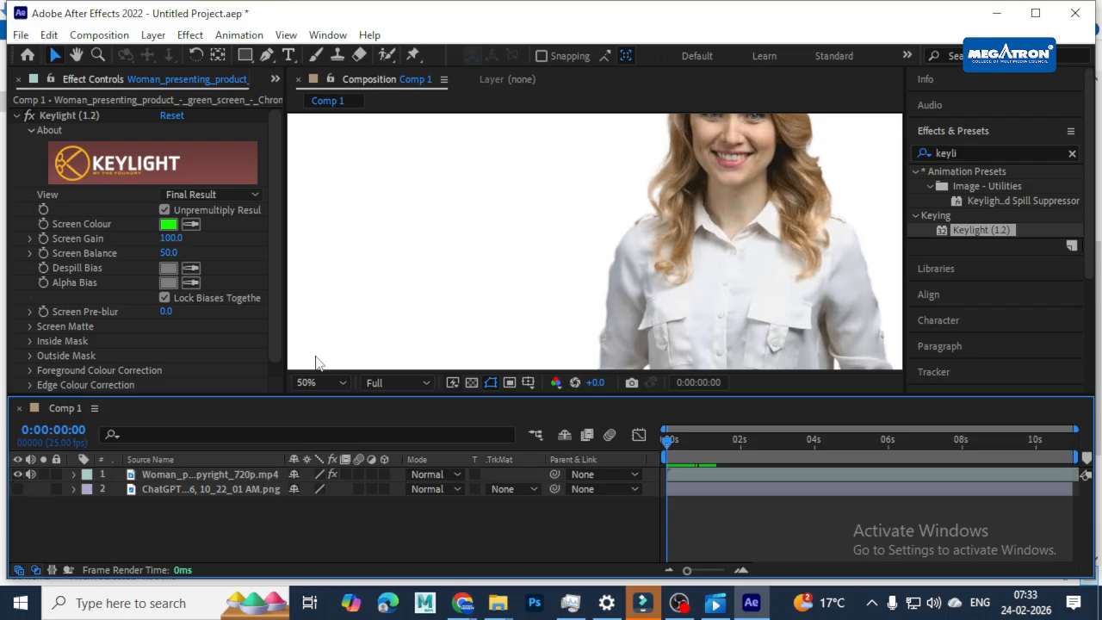
left_click(17, 489)
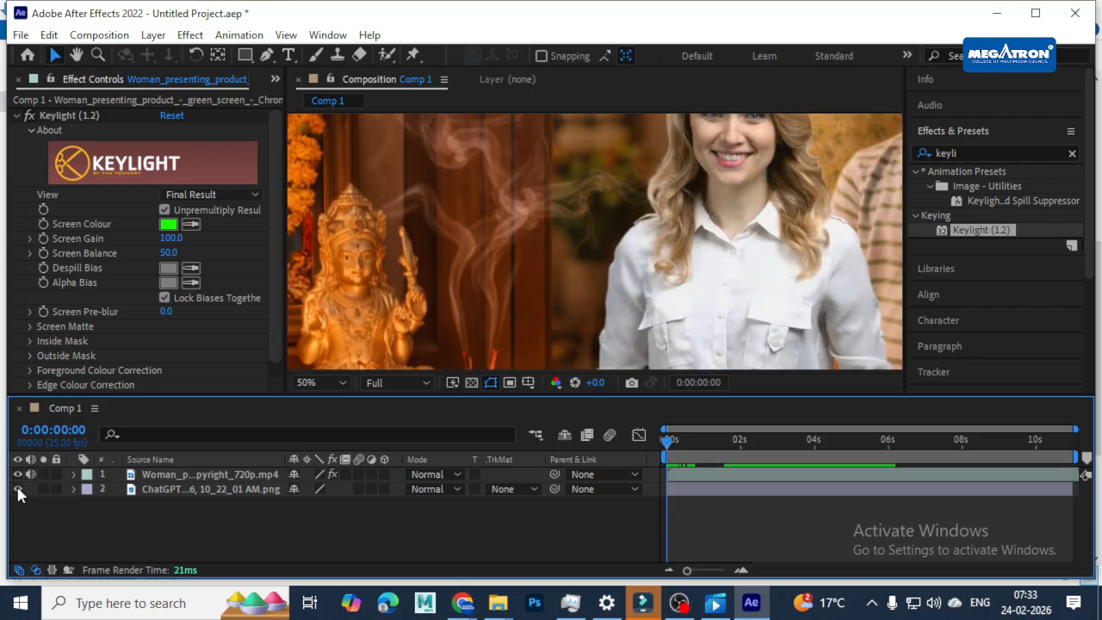
Switch Keylight's View to Source on the woman clip and examine the original green-screen footage
left_click(211, 194)
left_click(197, 213)
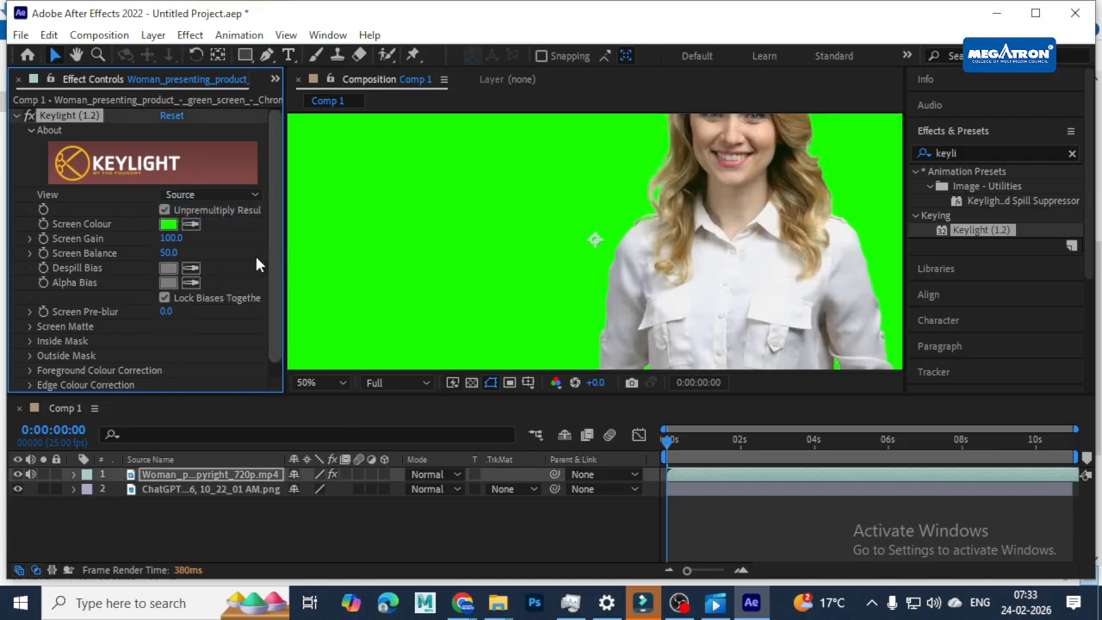
key("comma")
key("comma")
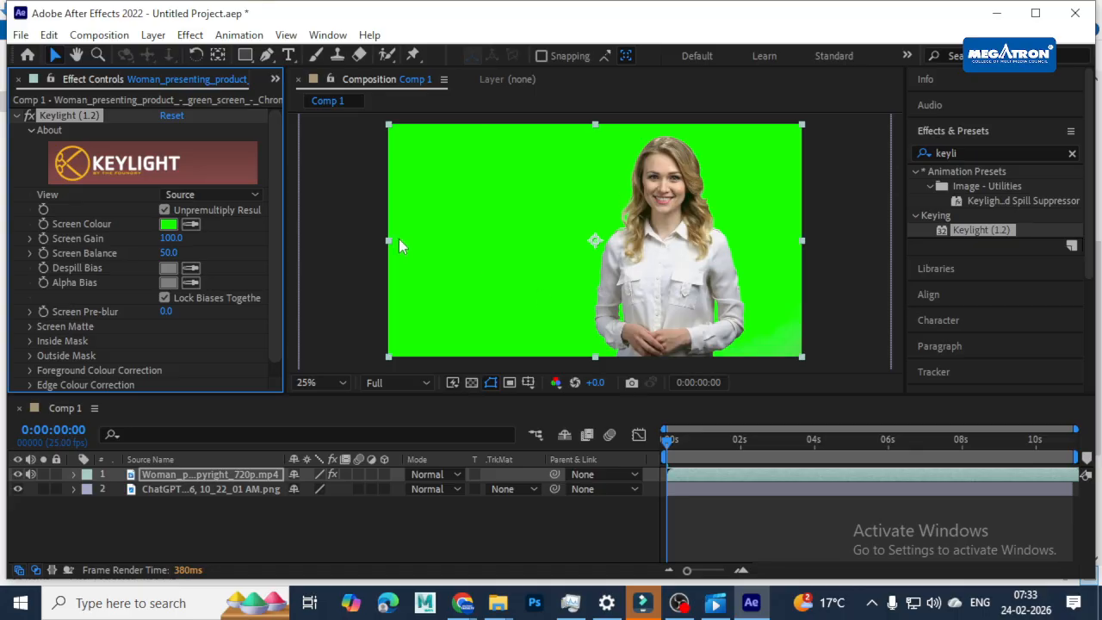
Inspect the woman clip's key in Keylight's Screen Matte view and set the View back to Final Result
left_click(207, 194)
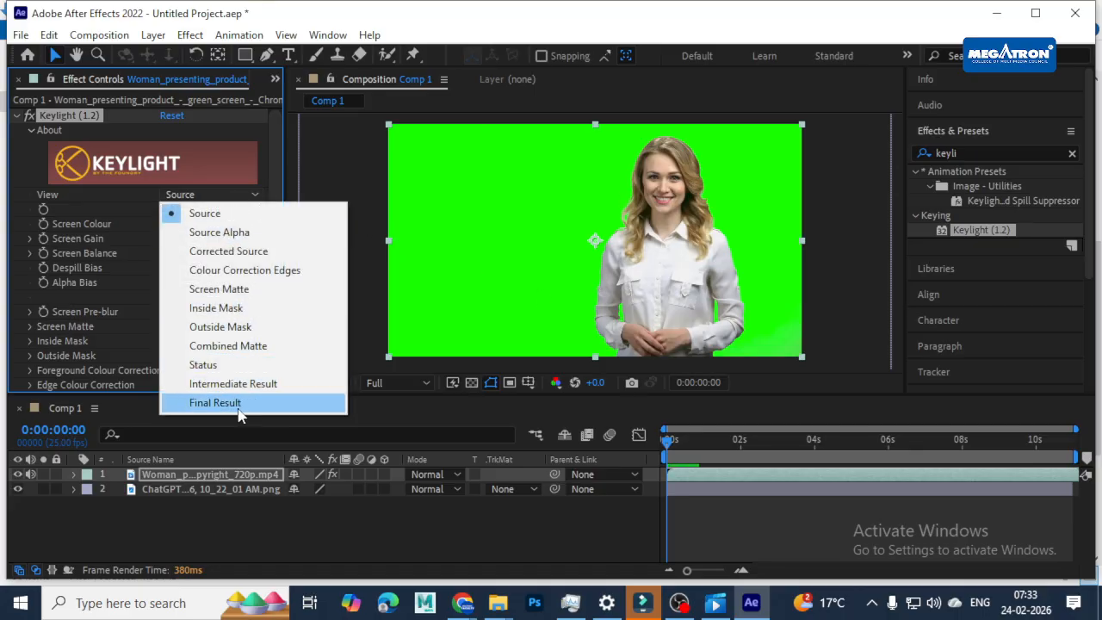
left_click(234, 290)
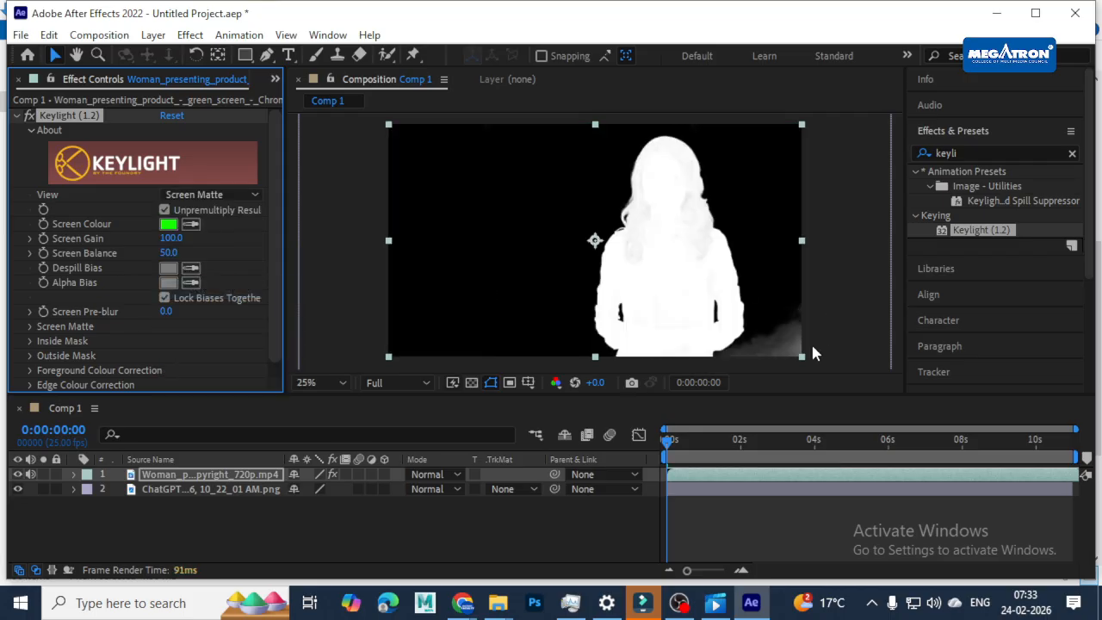
key("period")
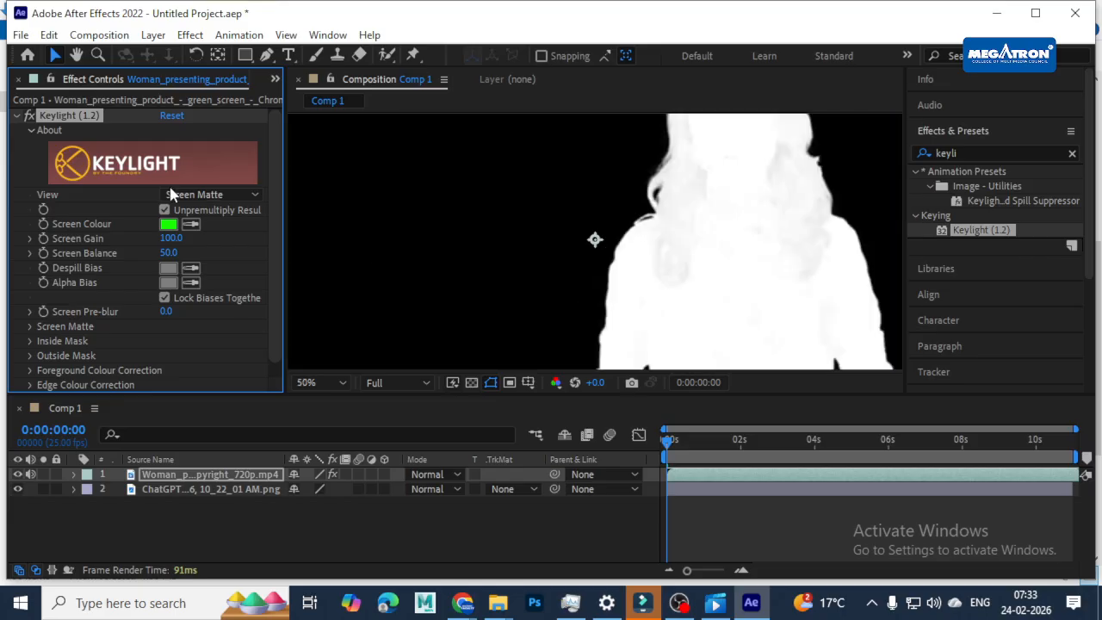
left_click(171, 194)
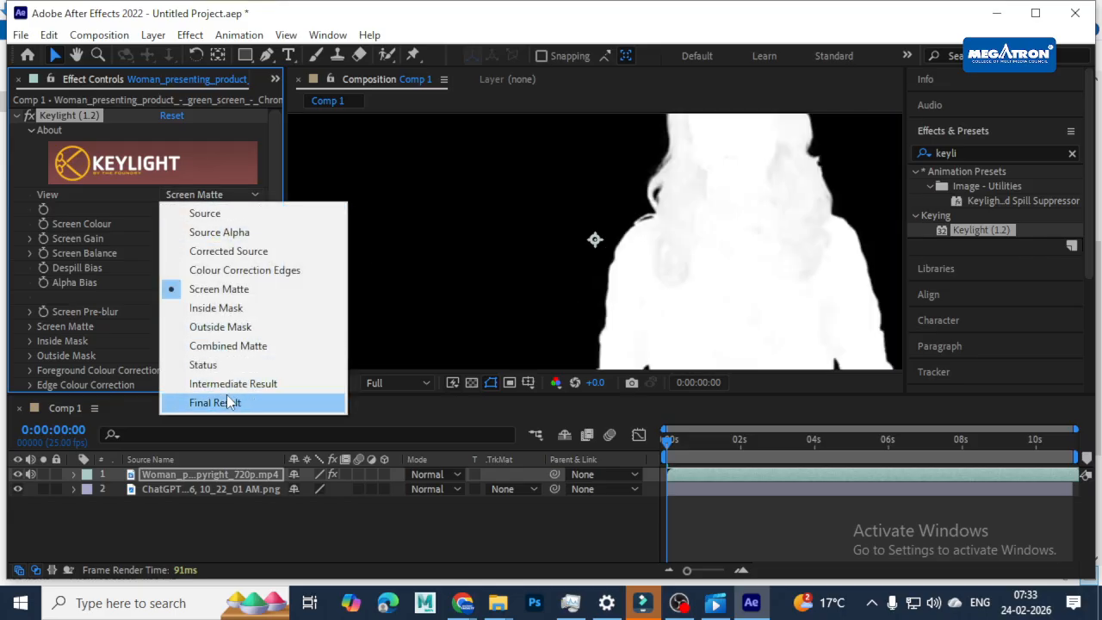
left_click(227, 400)
scroll(636, 255, "down", 3)
scroll(710, 308, "up", 3)
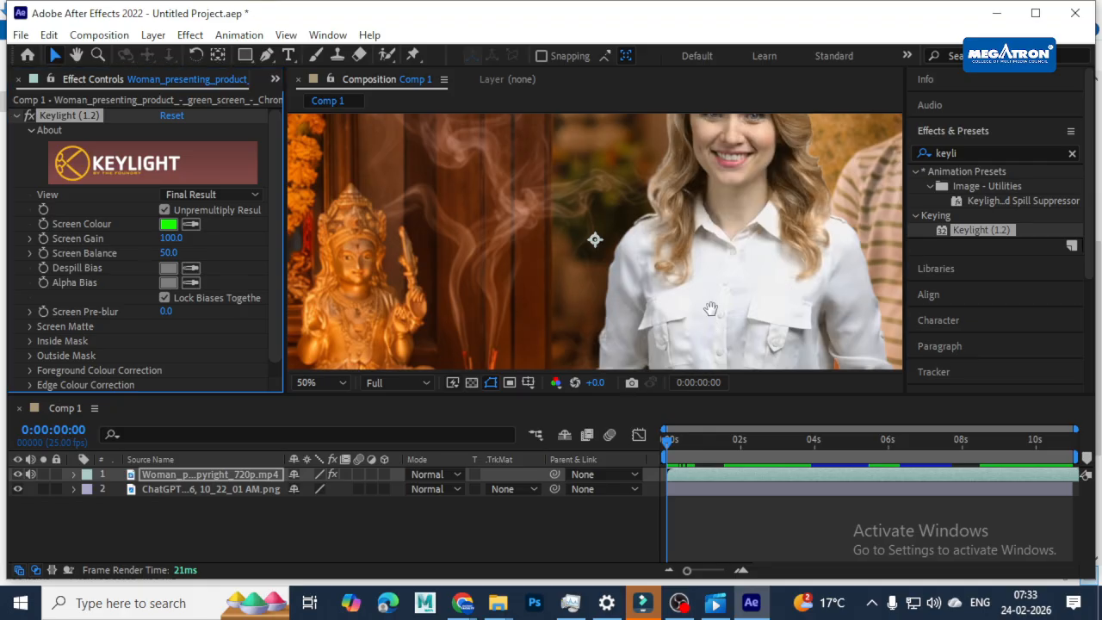
Inspect the composite around the woman's arm, set Keylight's View to Screen Matte, and examine the matte around her hair
scroll(688, 280, "up", 2)
scroll(757, 284, "up", 2)
scroll(689, 288, "down", 2)
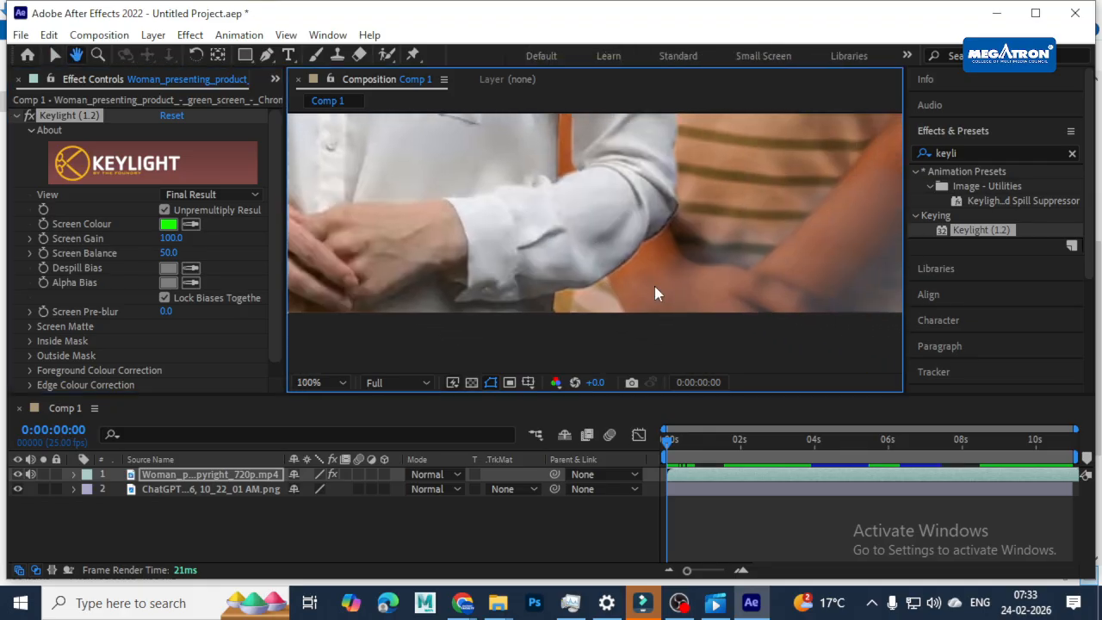
left_click_drag(771, 259, 607, 292)
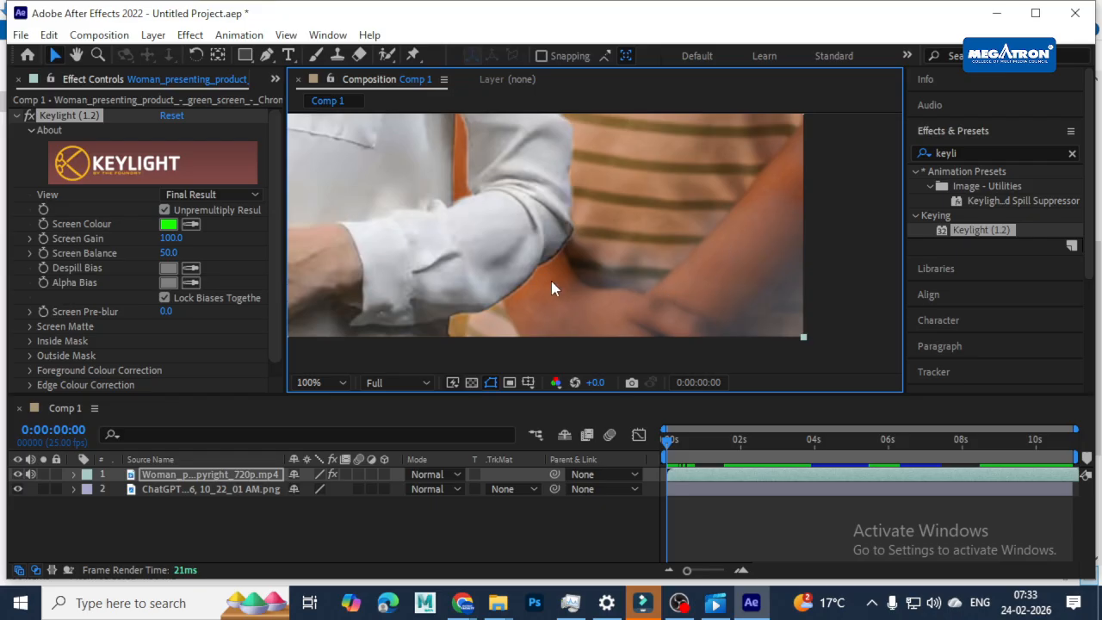
left_click(208, 248)
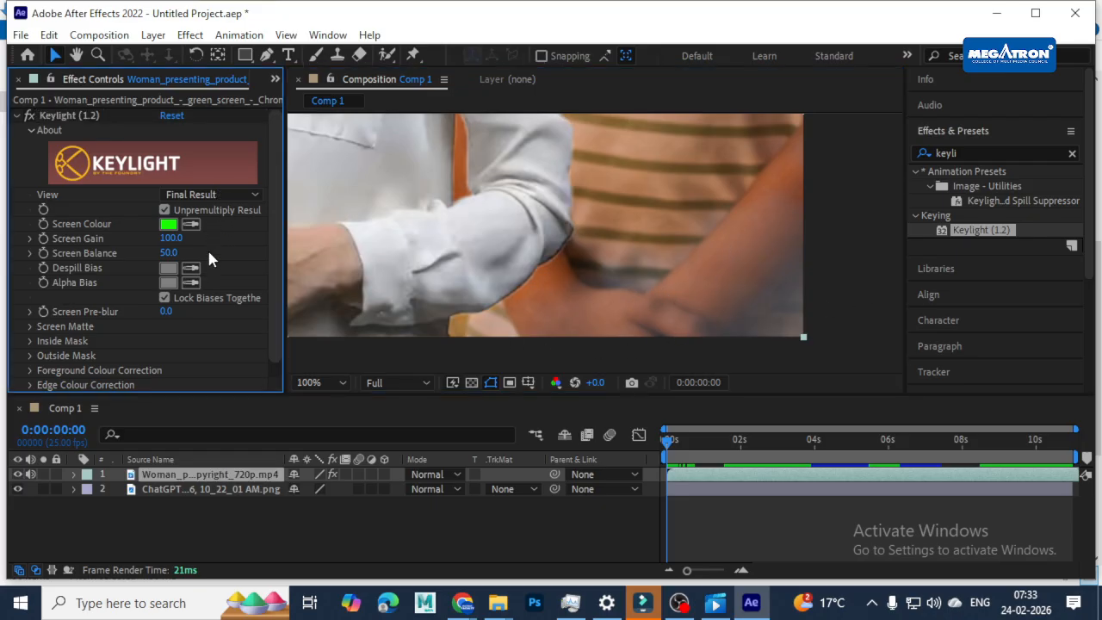
left_click(209, 194)
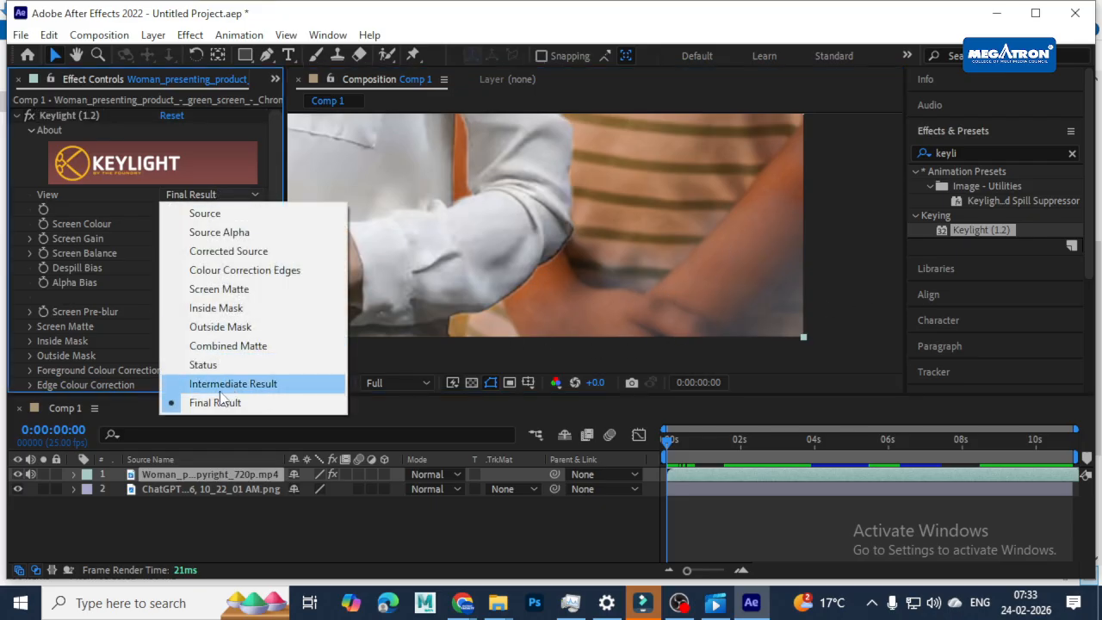
double_click(209, 195)
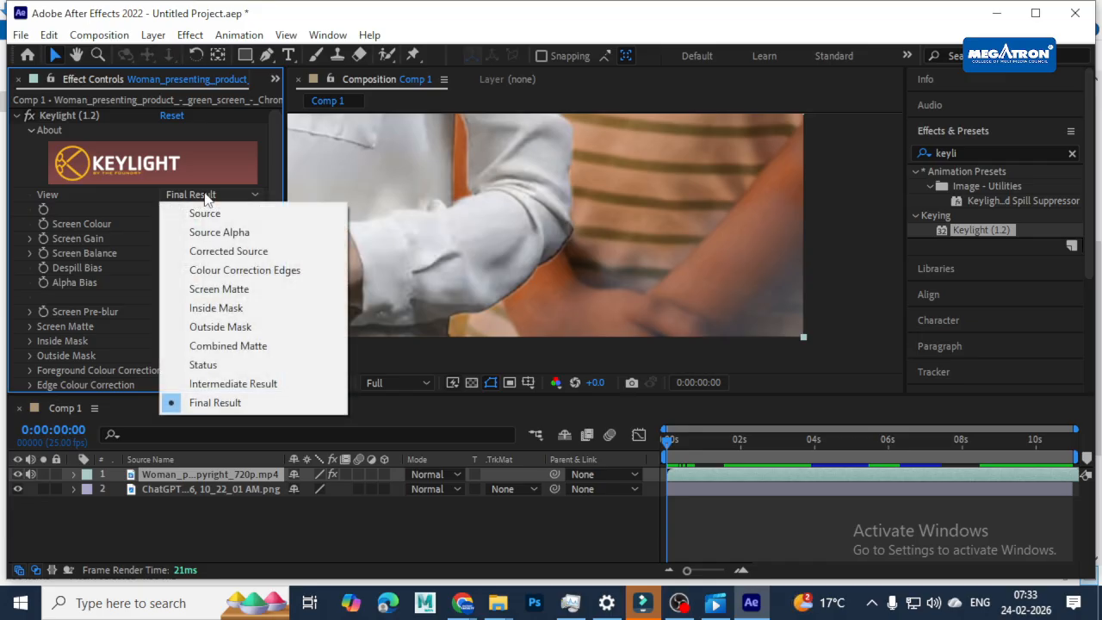
left_click(232, 297)
scroll(600, 316, "down", 3)
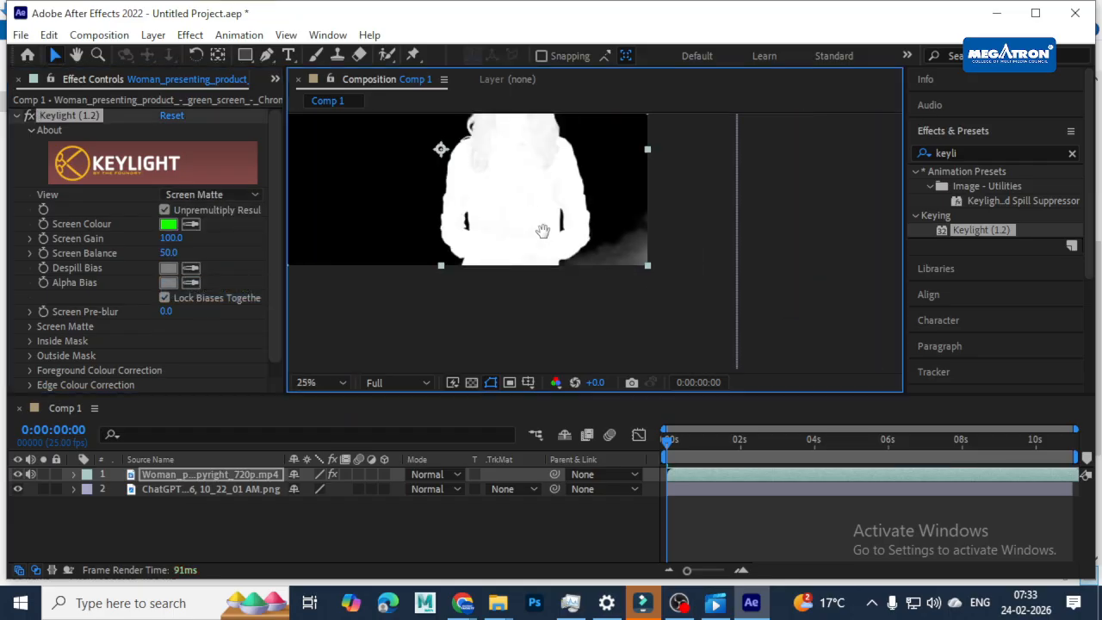
scroll(563, 229, "up", 4)
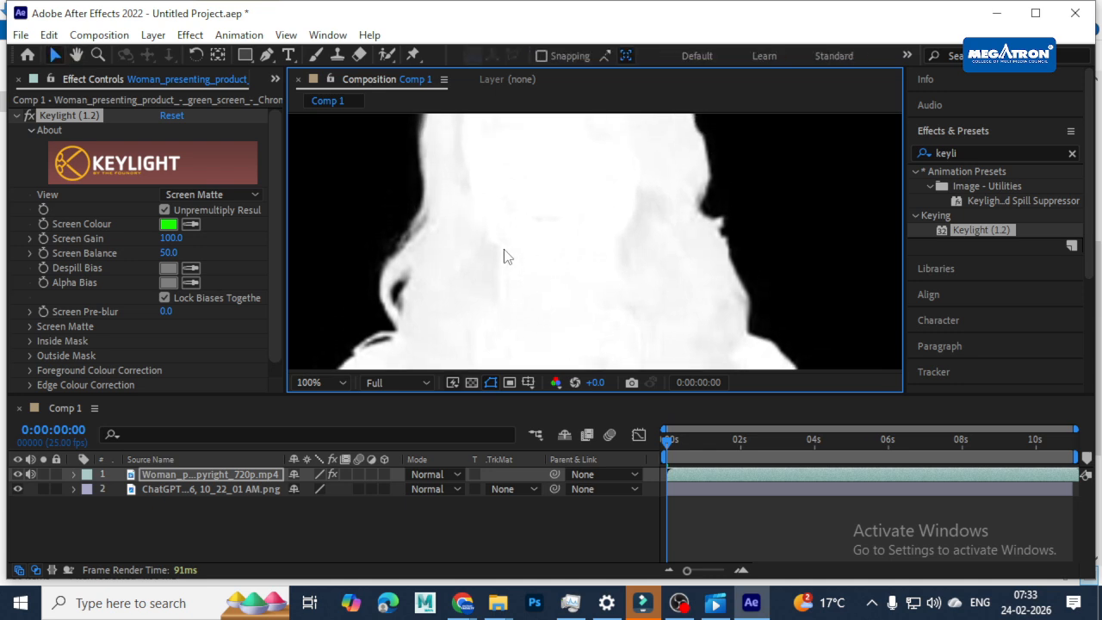
scroll(586, 242, "down", 2)
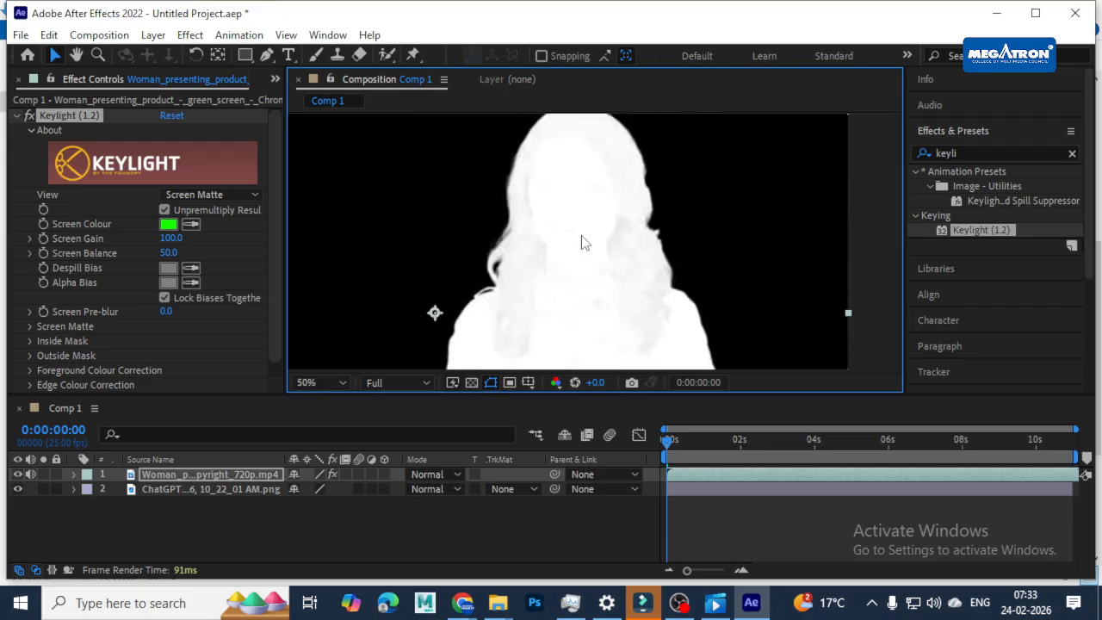
left_click(30, 341)
scroll(31, 350, "down", 1)
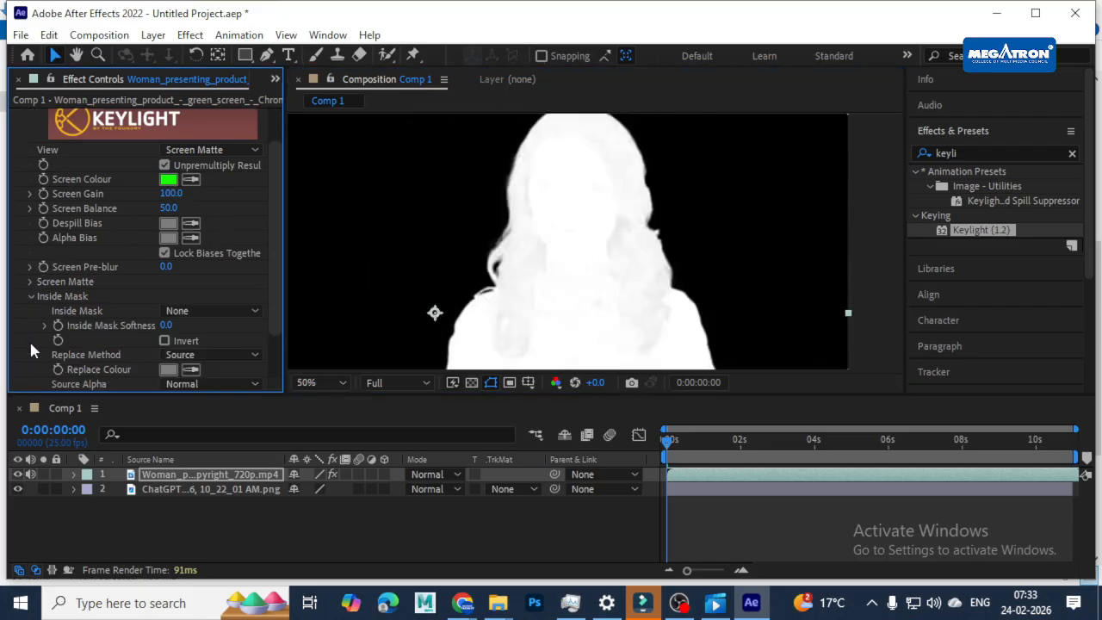
left_click(29, 296)
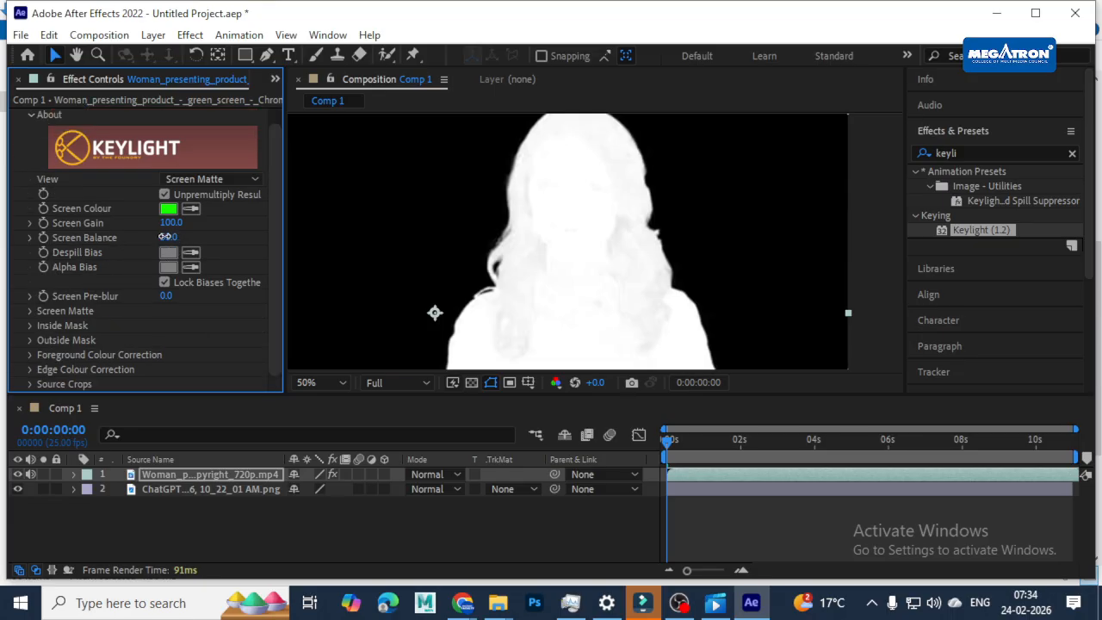
Try Keylight's Screen Balance at 100, check the woman's matte, and set the balance back to 50
left_click_drag(168, 237, 211, 232)
scroll(533, 174, "down", 1)
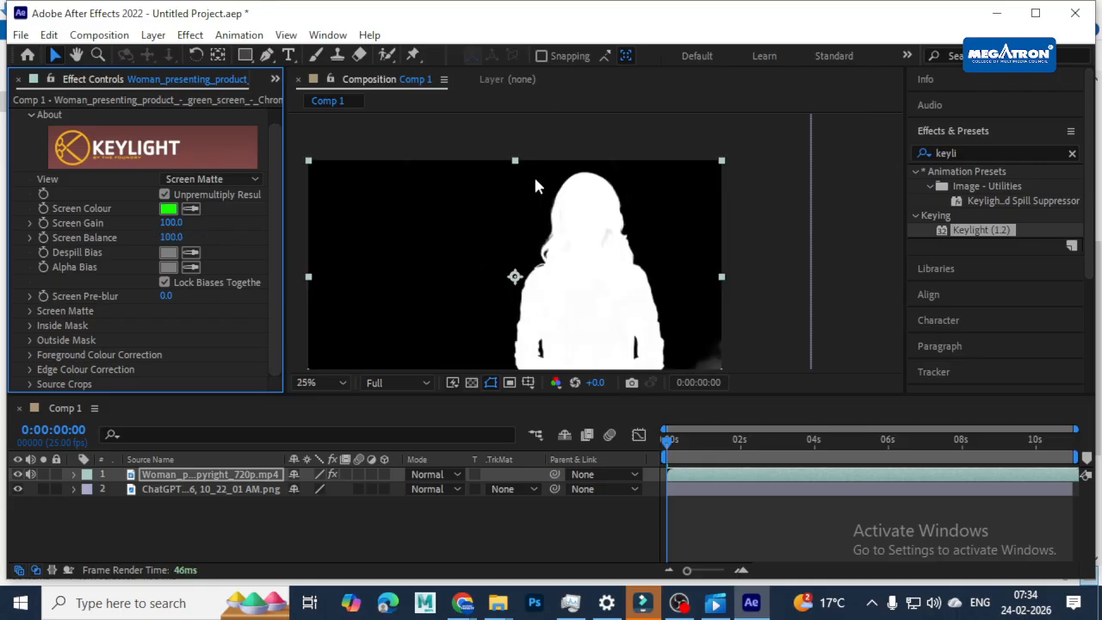
left_click_drag(579, 267, 590, 224)
key("v")
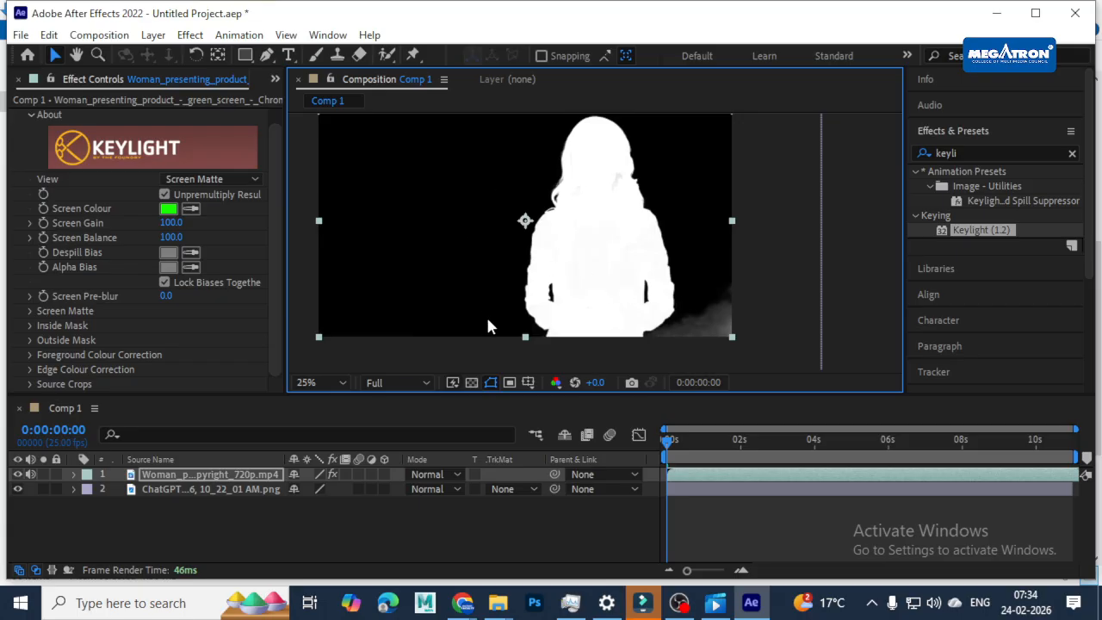
left_click(173, 237)
type("50")
key("Return")
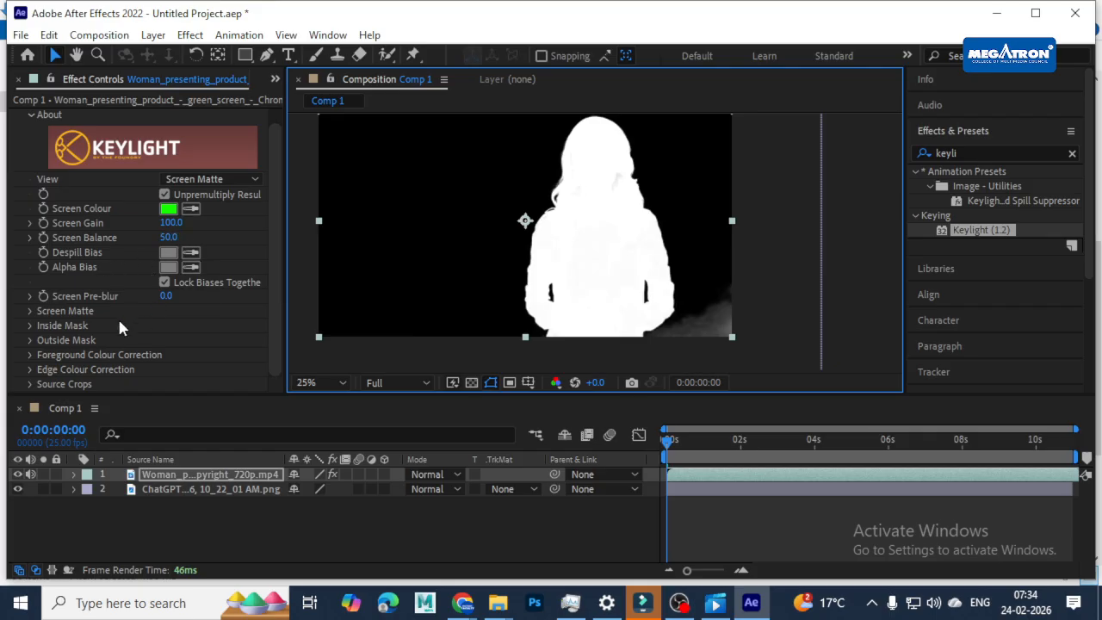
Enable Keylight's Edge Colour Correction on the woman clip and set Edge Hardness to 50
left_click(30, 340)
scroll(30, 339, "down", 1)
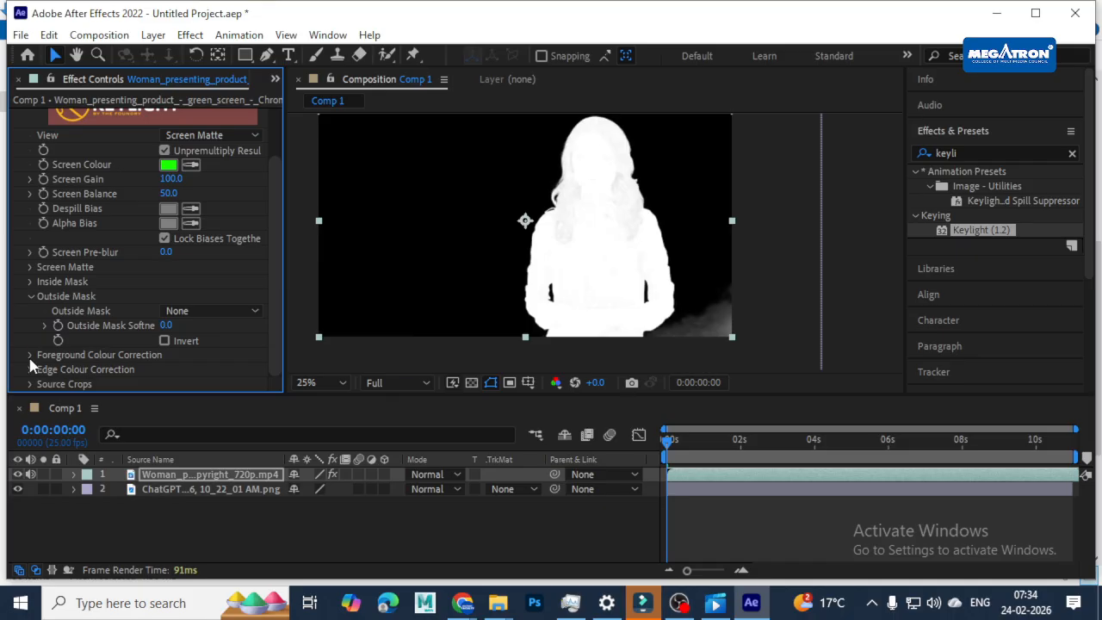
left_click(29, 354)
scroll(25, 352, "down", 3)
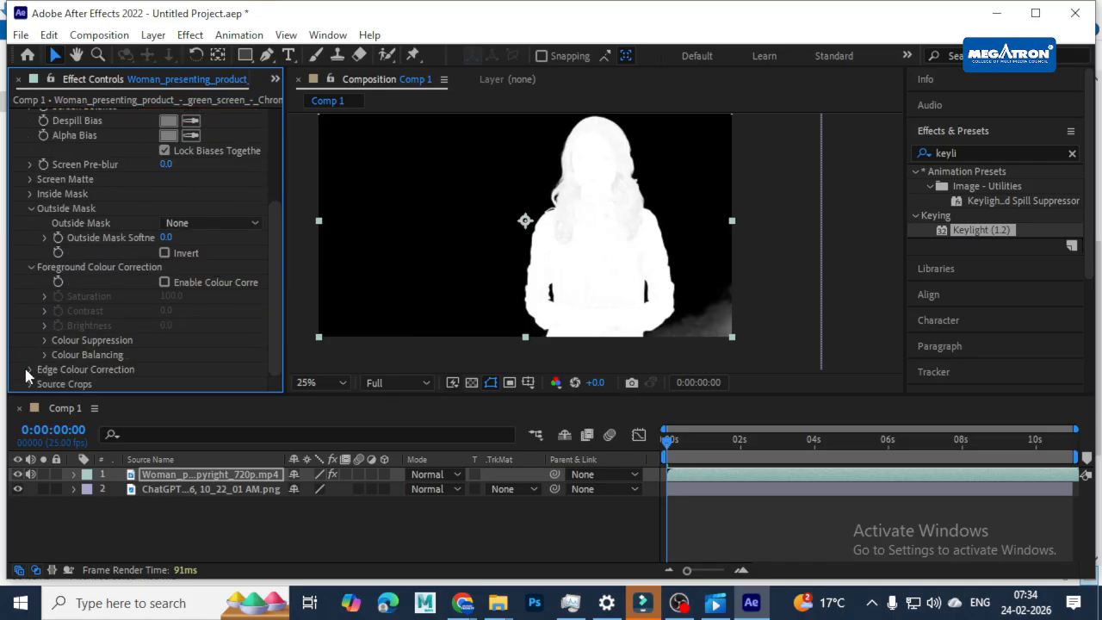
left_click(28, 370)
scroll(31, 372, "down", 3)
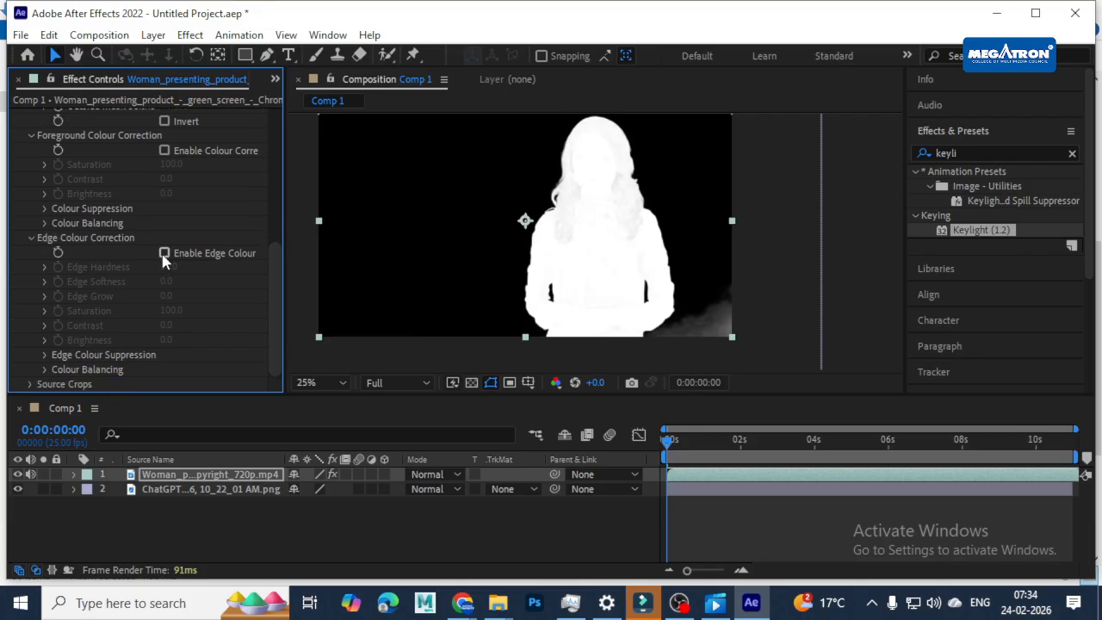
left_click(164, 254)
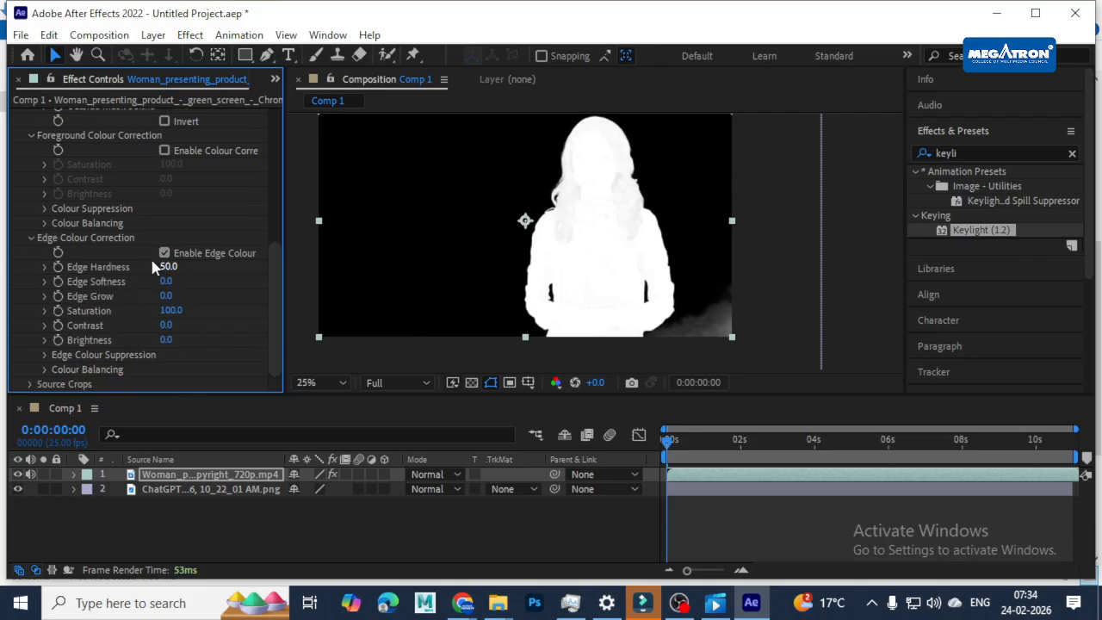
left_click(165, 266)
type("50")
key("Return")
Set Keylight's Edge Softness to 4.5 and Edge Grow to 2.2, checking the matte edge at the woman's arm
left_click_drag(165, 289, 213, 276)
scroll(553, 226, "up", 4)
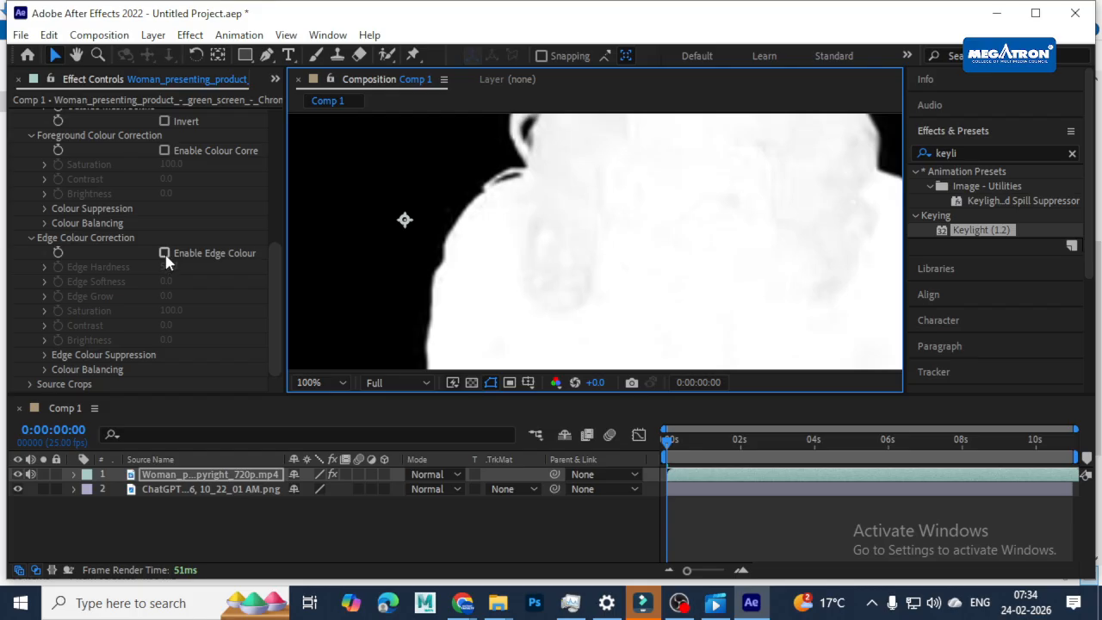
left_click(166, 290)
left_click_drag(166, 286, 199, 280)
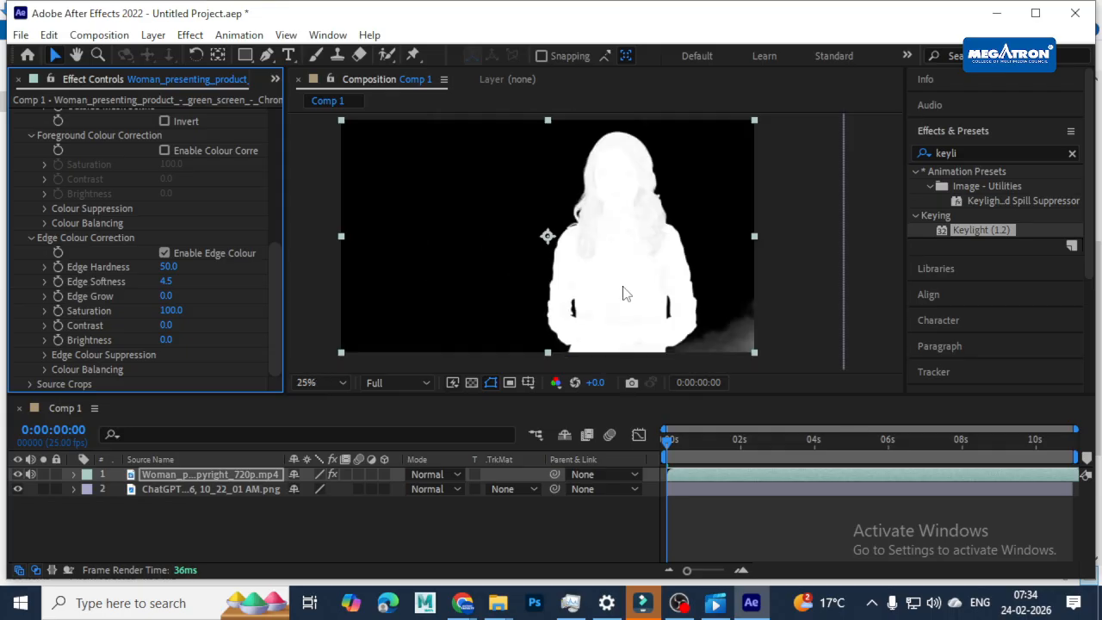
key("h")
scroll(620, 290, "up", 4)
key("v")
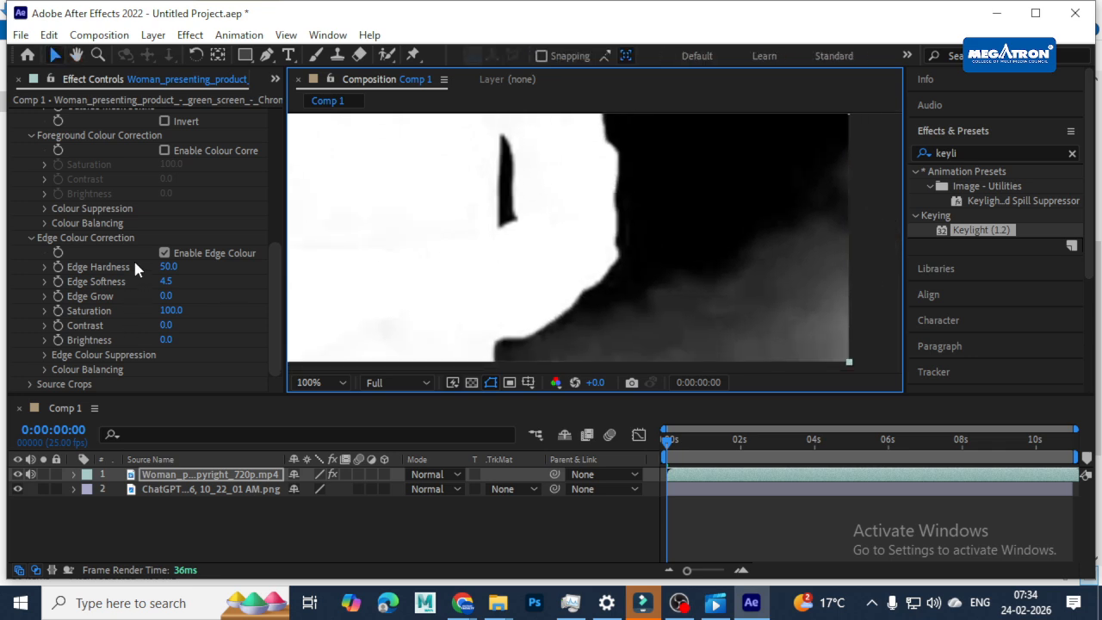
left_click(186, 296)
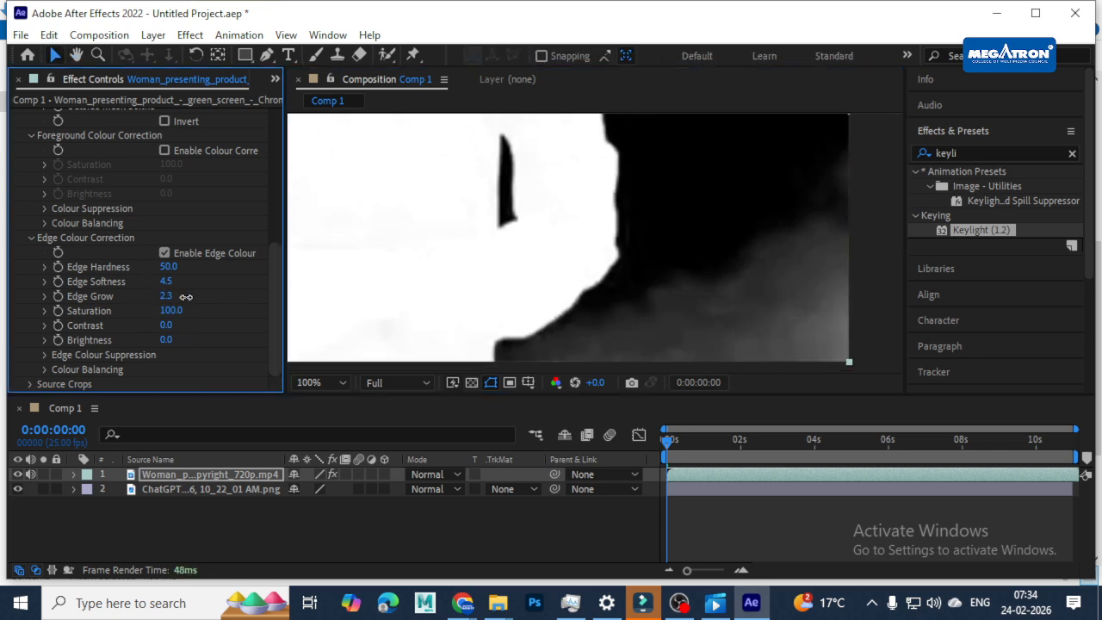
left_click_drag(186, 296, 183, 296)
Expand Keylight's Screen Matte settings, set Clip Black to 20, and check the whole matte for grey background
left_click(30, 384)
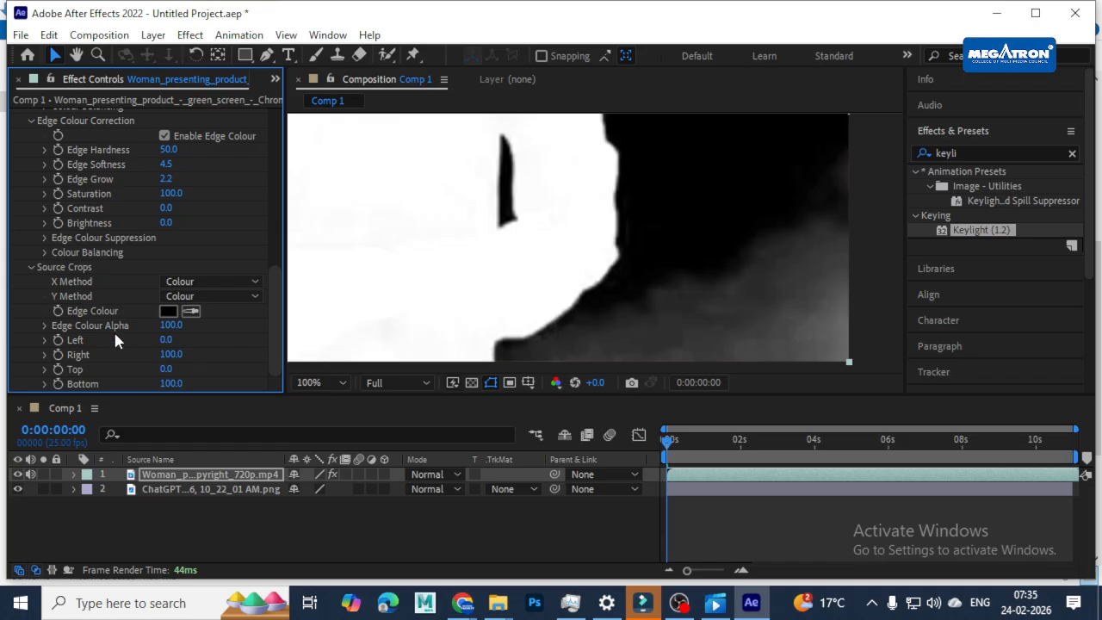
scroll(115, 336, "up", 6)
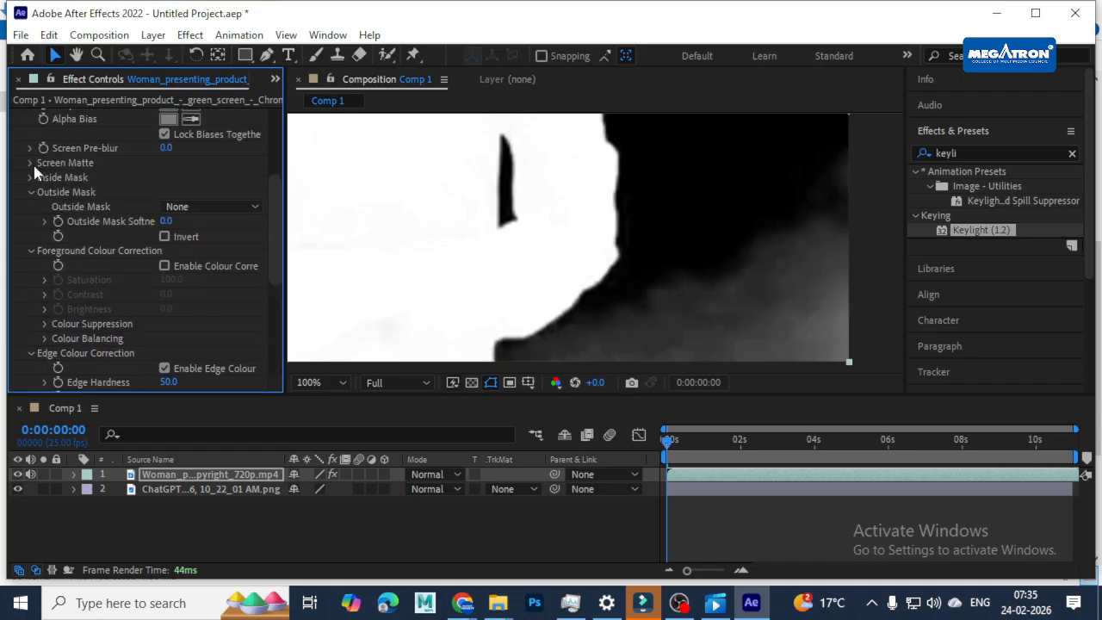
left_click(29, 177)
left_click(30, 162)
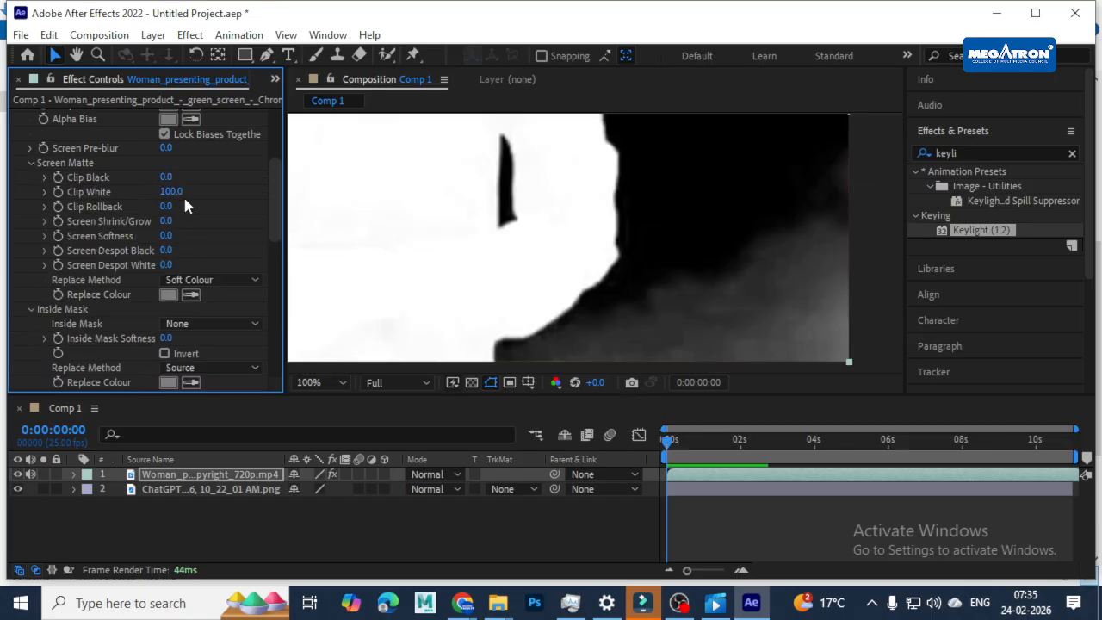
left_click_drag(166, 176, 172, 176)
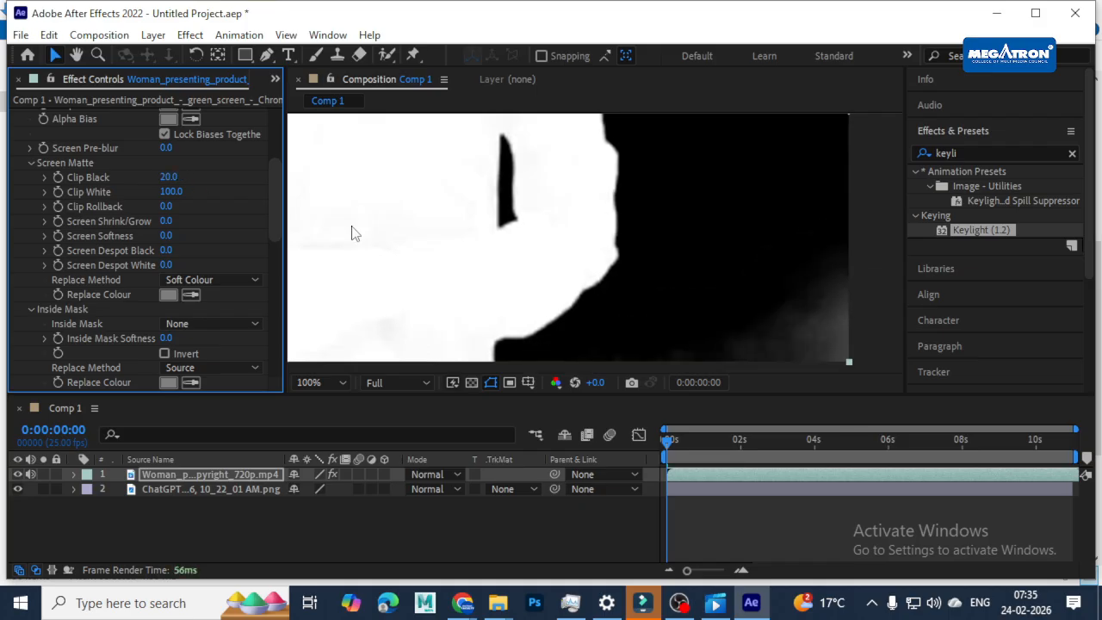
scroll(574, 267, "down", 2)
scroll(575, 267, "down", 2)
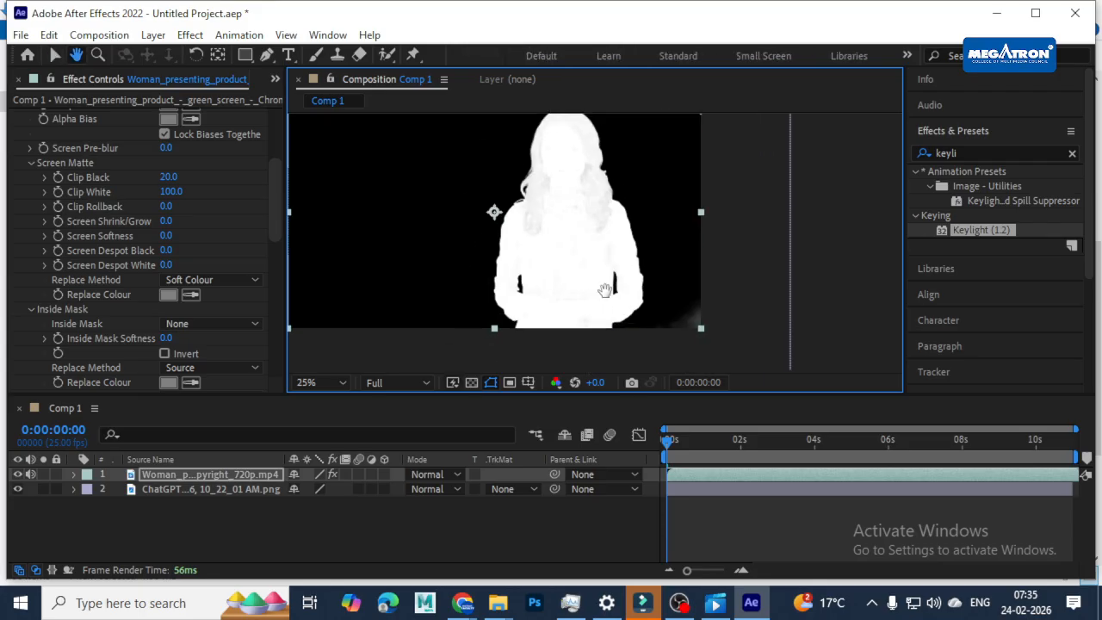
scroll(624, 327, "left", 2)
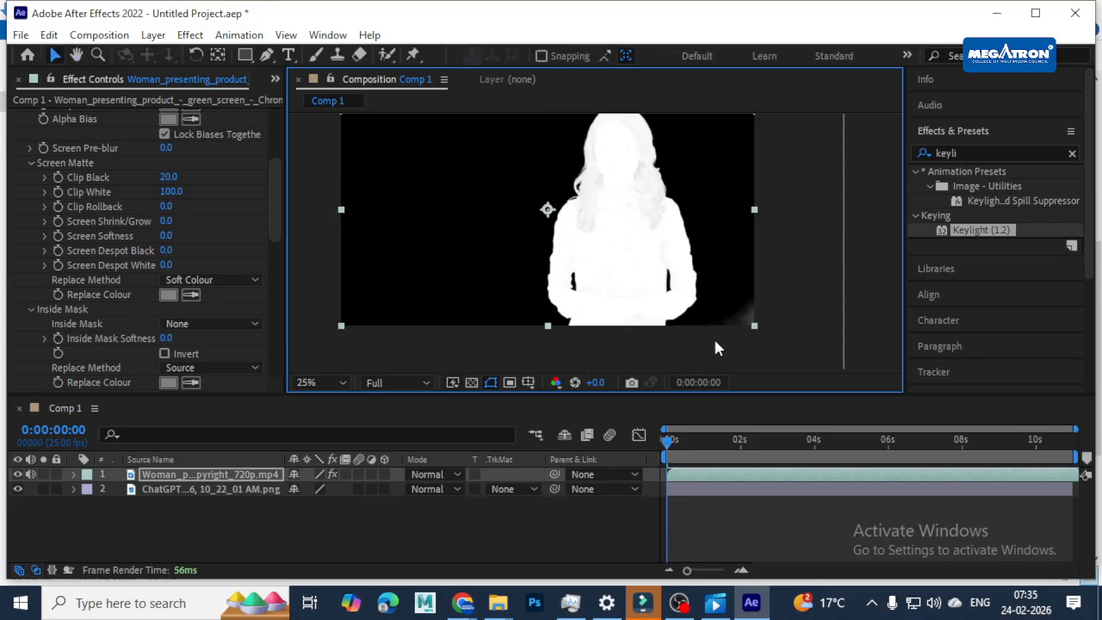
Raise the Screen Matte's Clip Black to 30 and examine the matte around the woman's hair and body
left_click_drag(167, 177, 192, 177)
scroll(573, 205, "up", 2)
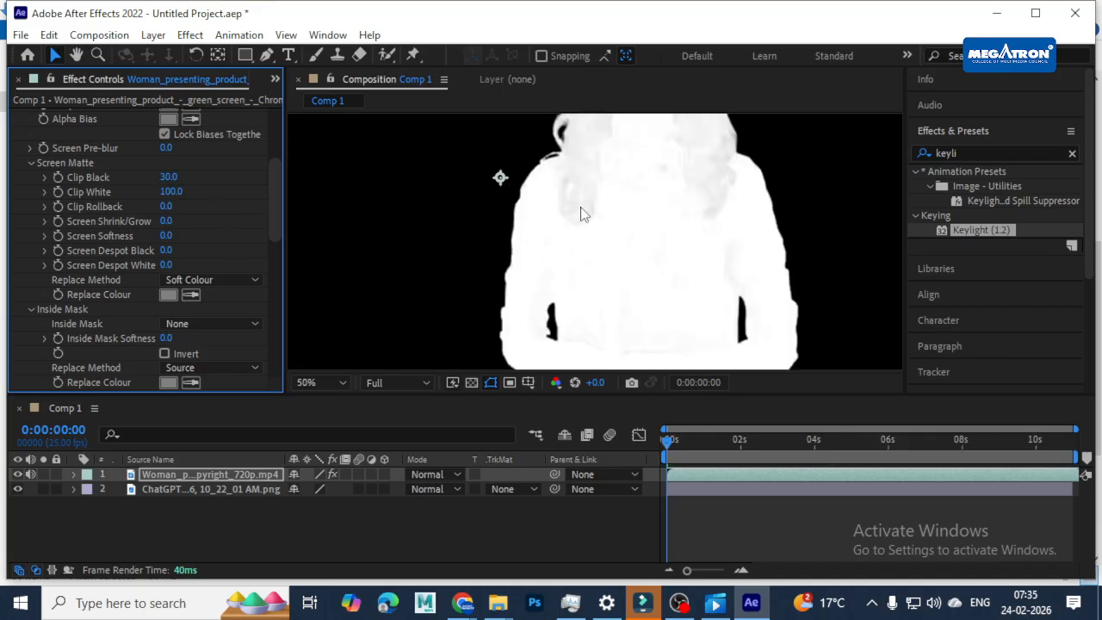
scroll(517, 258, "down", 2)
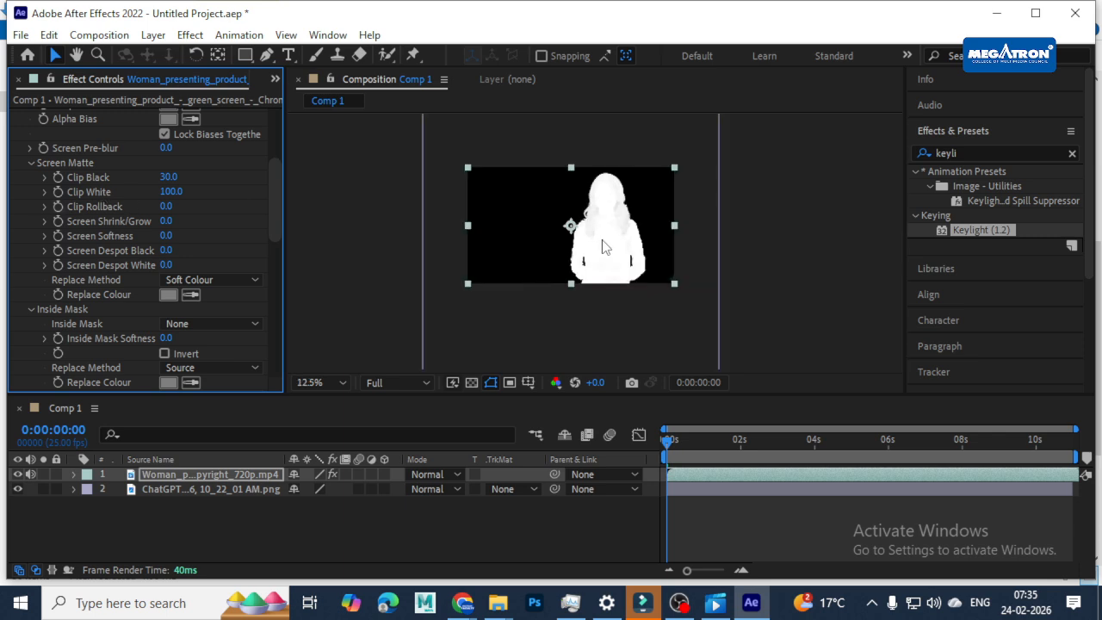
scroll(610, 243, "up", 6)
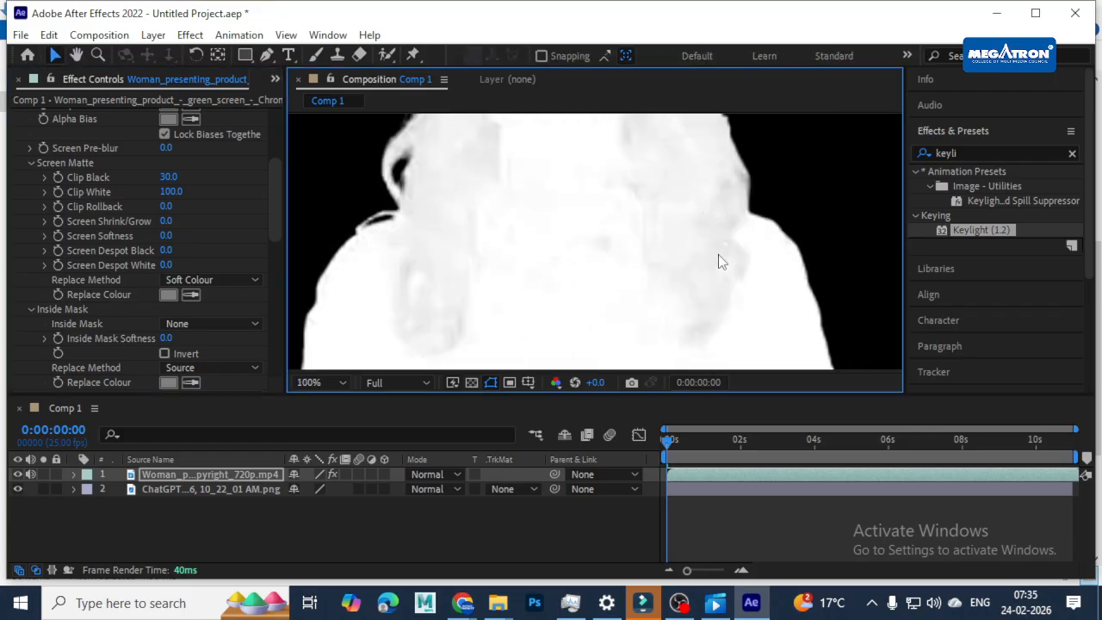
scroll(694, 240, "down", 1)
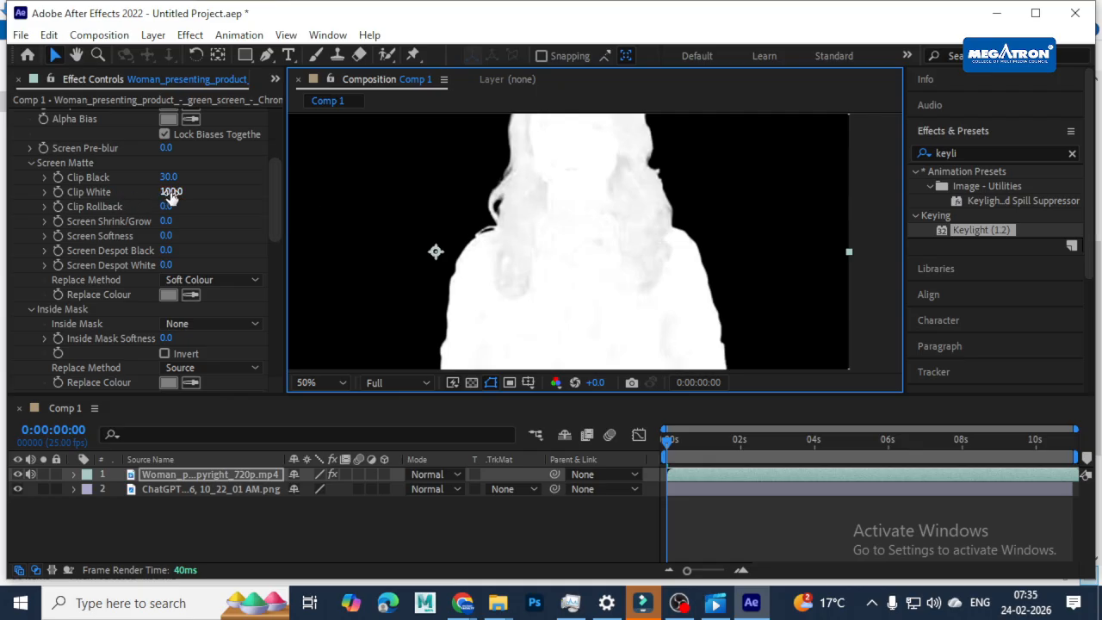
Lower the Screen Matte's Clip White to 82 and then further down to 25
left_click_drag(170, 192, 153, 192)
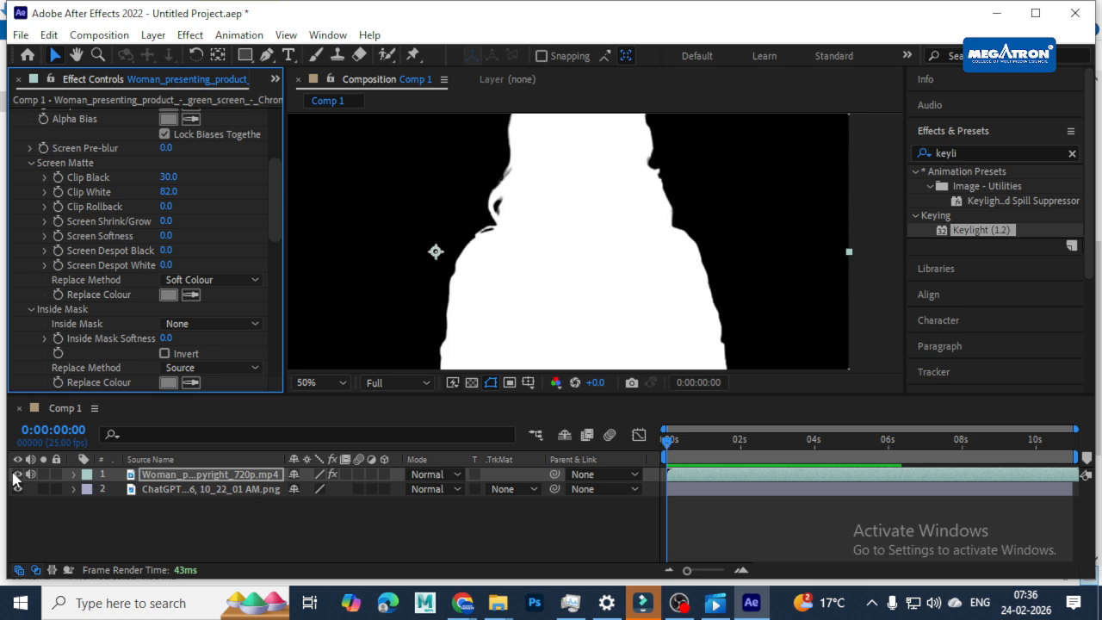
left_click_drag(163, 191, 68, 188)
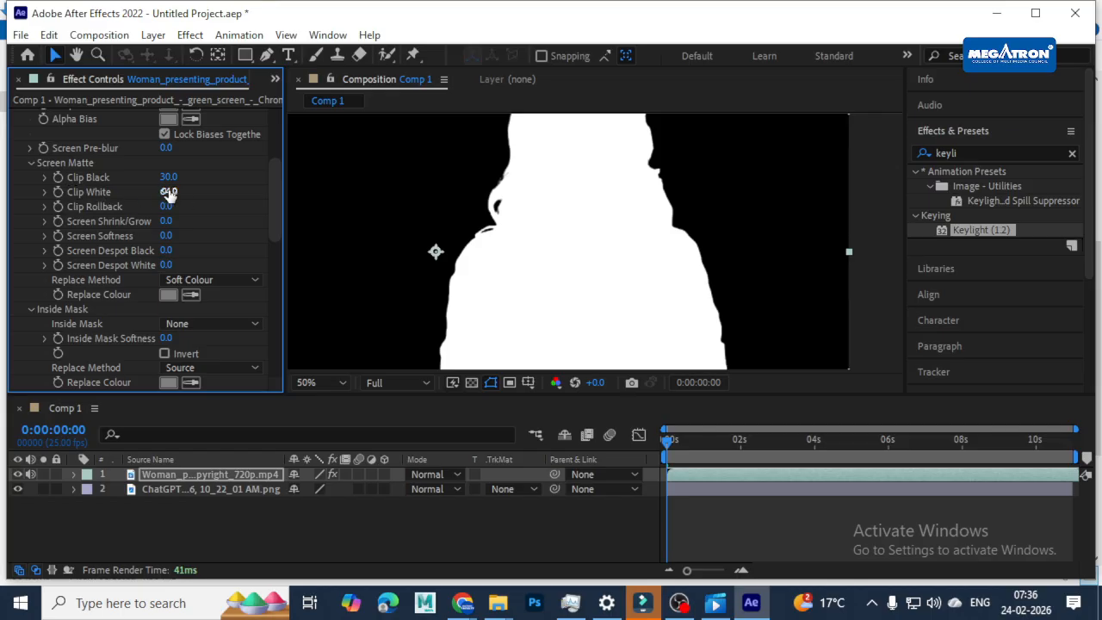
left_click_drag(169, 191, 134, 192)
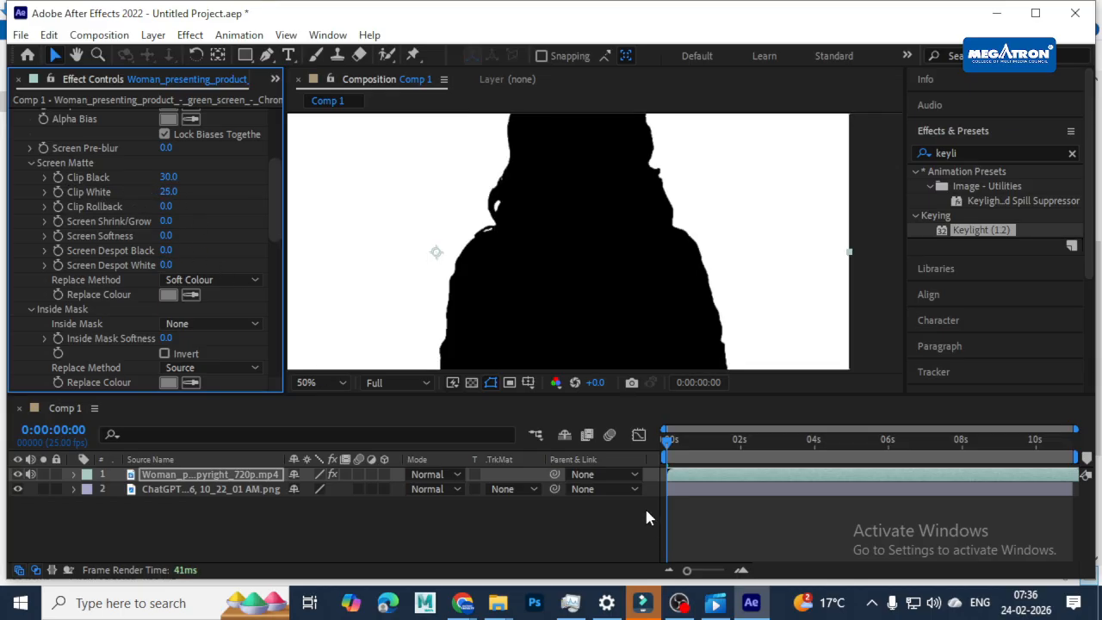
scroll(205, 169, "up", 5)
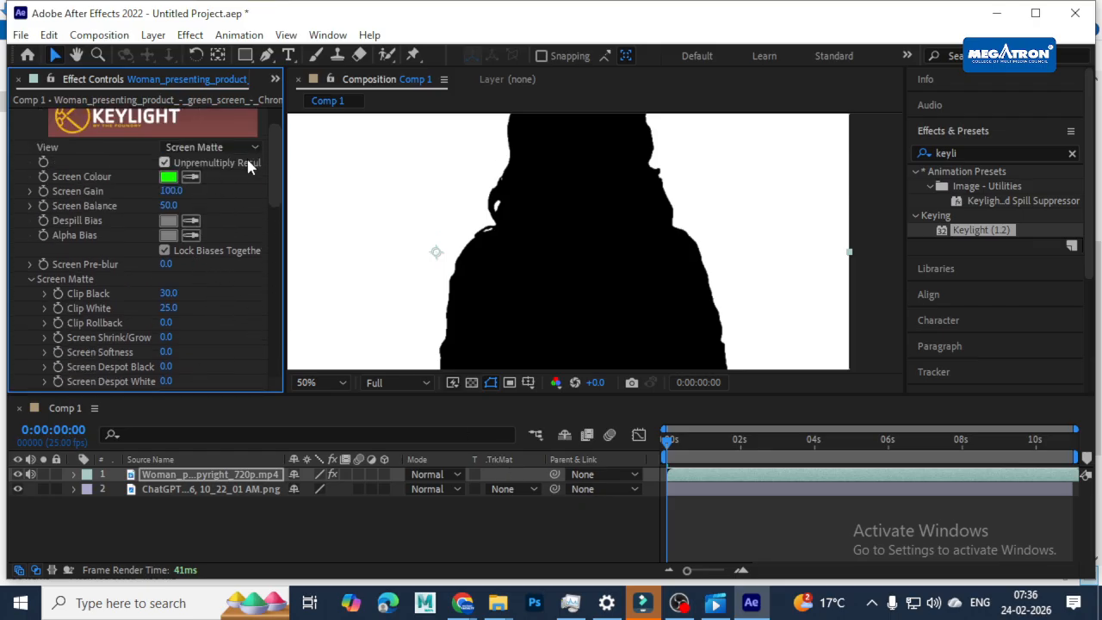
Switch Keylight's View to Final Result and play back the whole composite to check the key
left_click(232, 195)
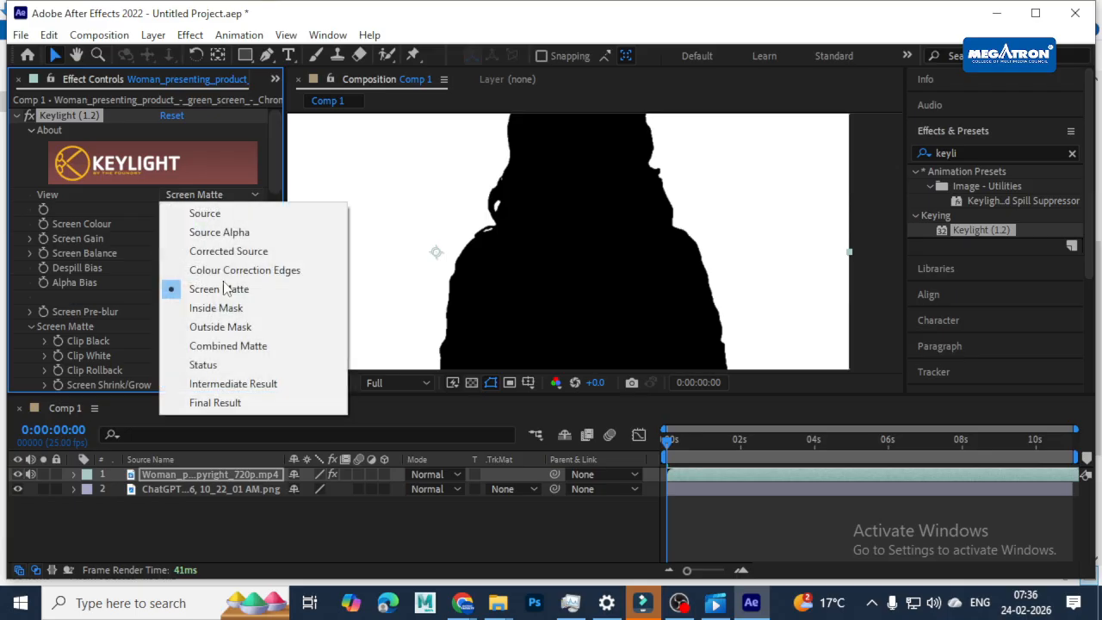
left_click(233, 403)
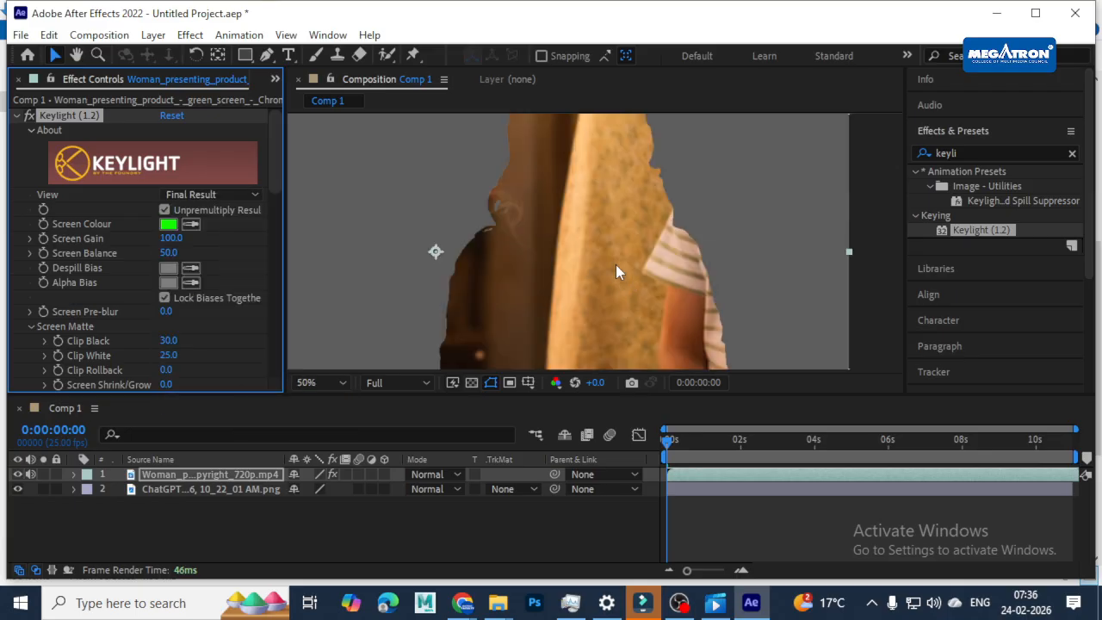
scroll(615, 271, "down", 5)
scroll(641, 273, "up", 3)
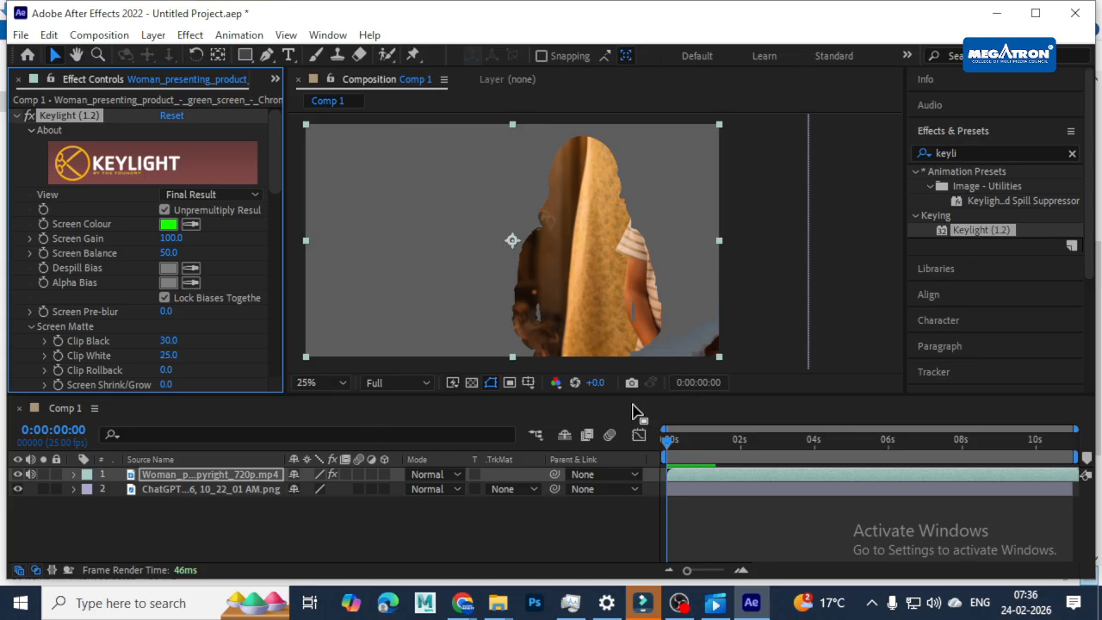
key("space")
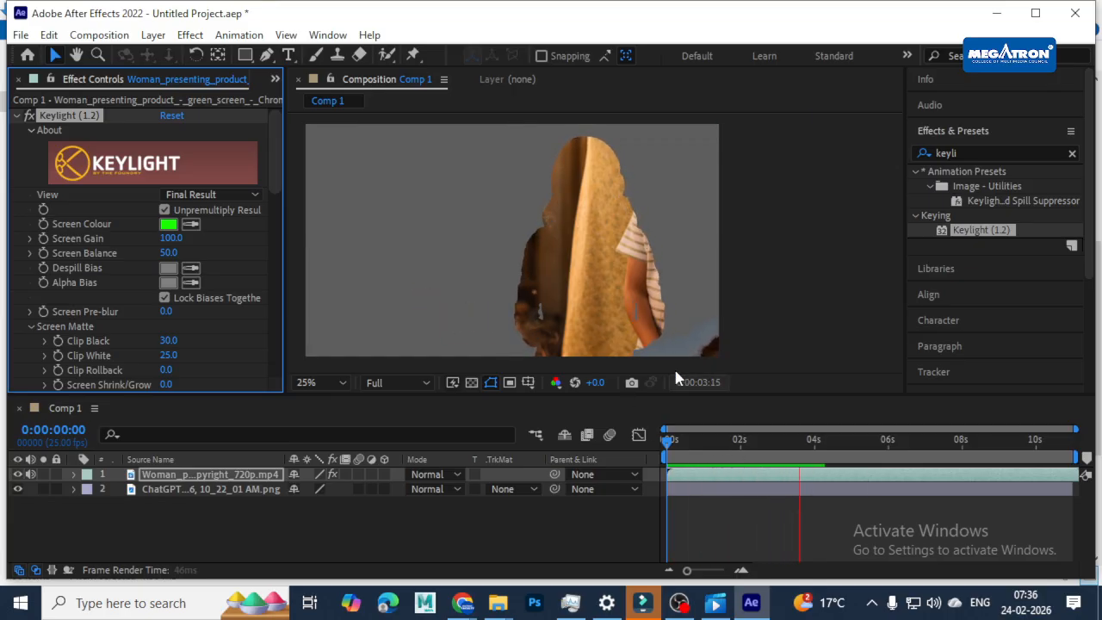
key("space")
left_click(168, 355)
type("0")
key("Return")
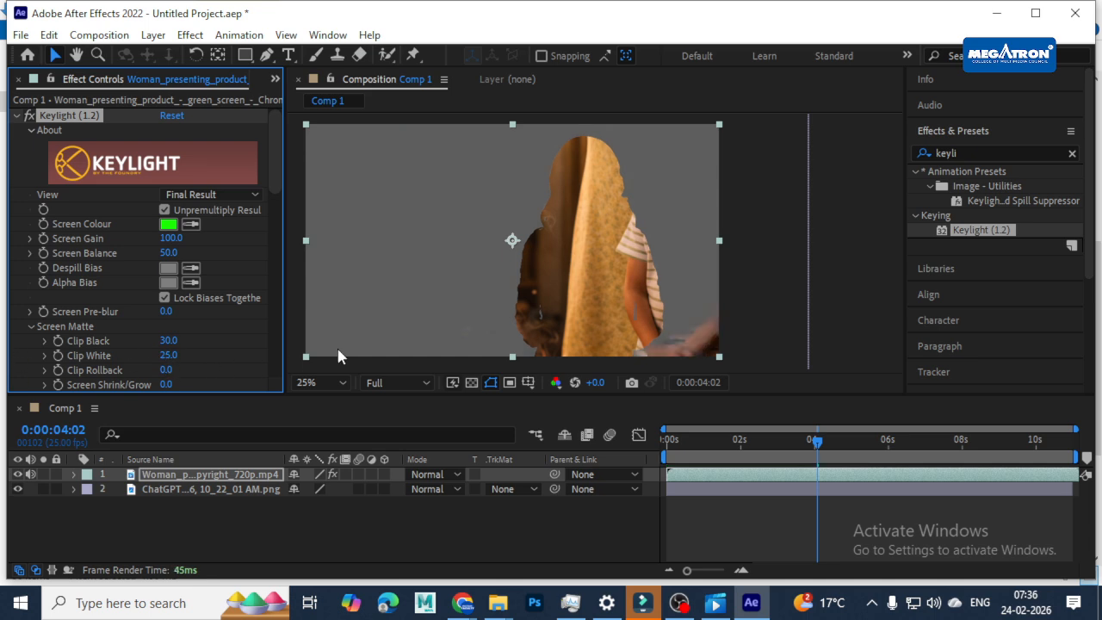
key("ctrl+z")
Play the keyed clip and move the playhead to 0:00:06:08, where the woman extends her hand
key("space")
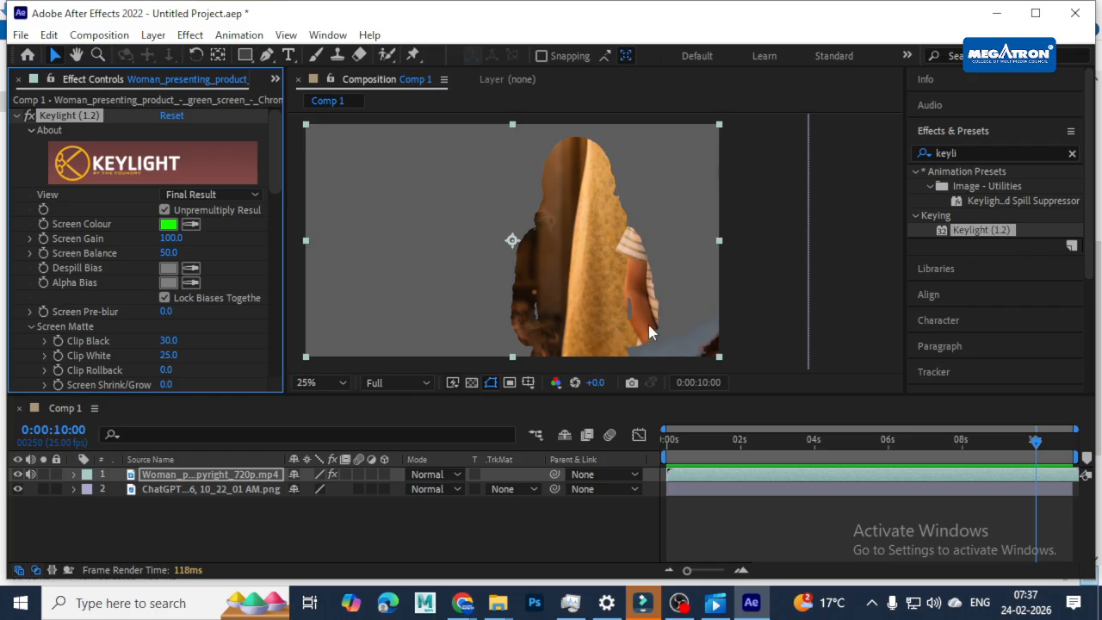
scroll(594, 288, "up", 2)
scroll(582, 250, "down", 2)
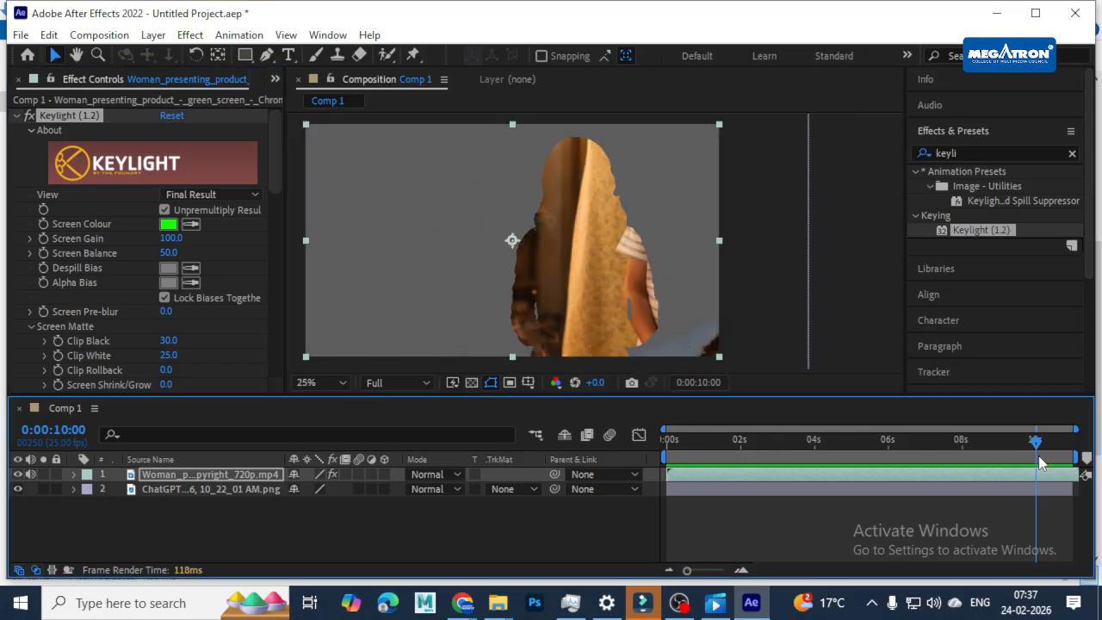
left_click_drag(1035, 442, 898, 444)
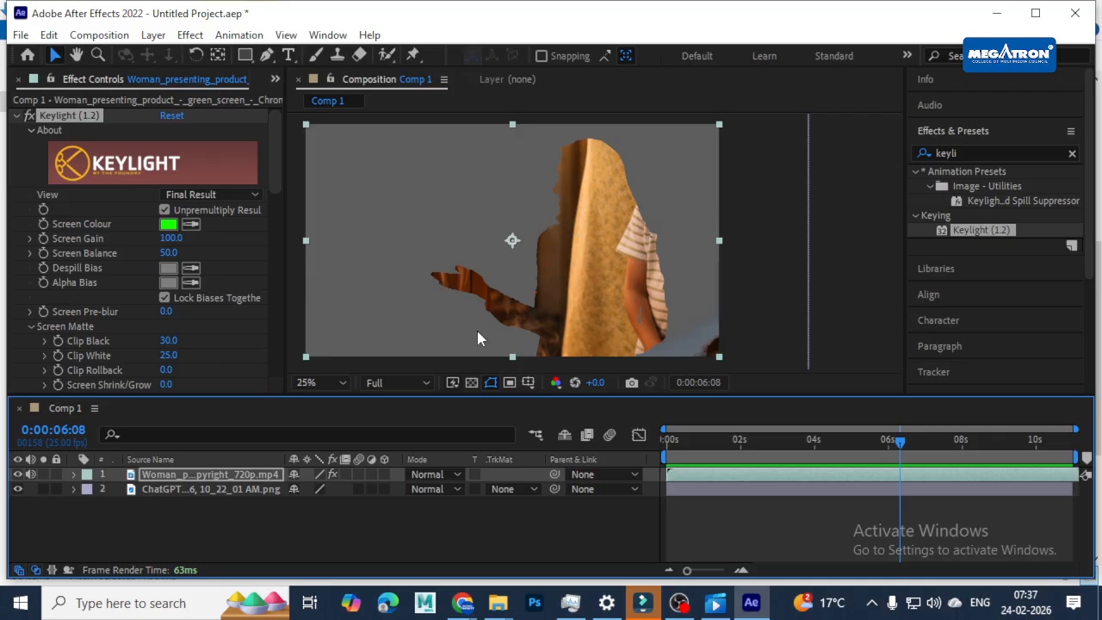
Set the Screen Matte's Clip White to 66 and check the woman against the background
left_click(168, 355)
type("66")
key("Return")
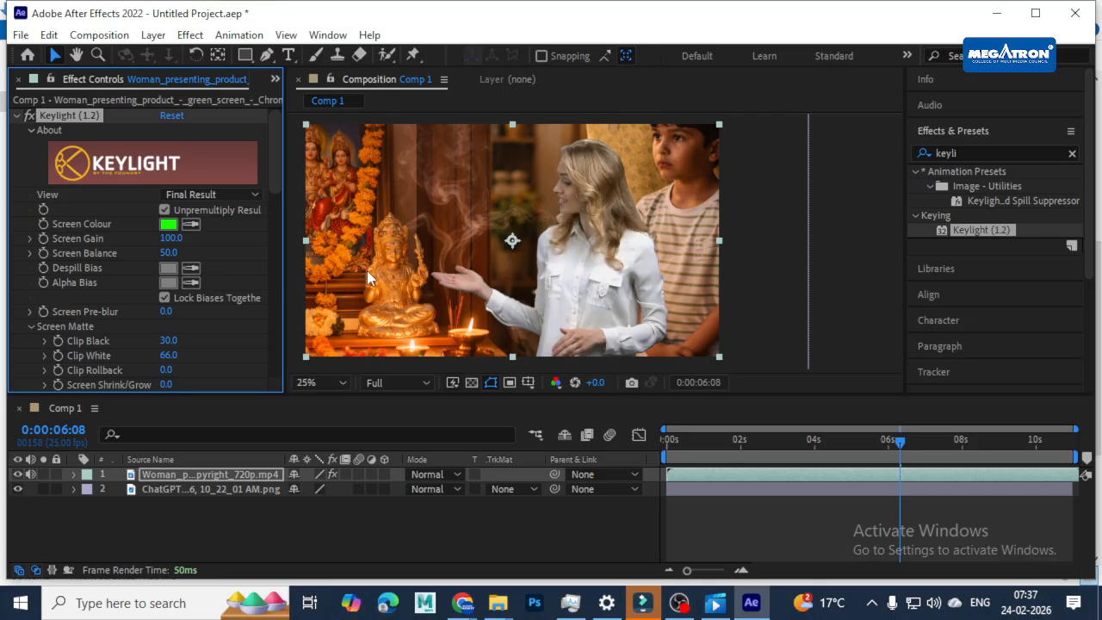
scroll(537, 274, "down", 1)
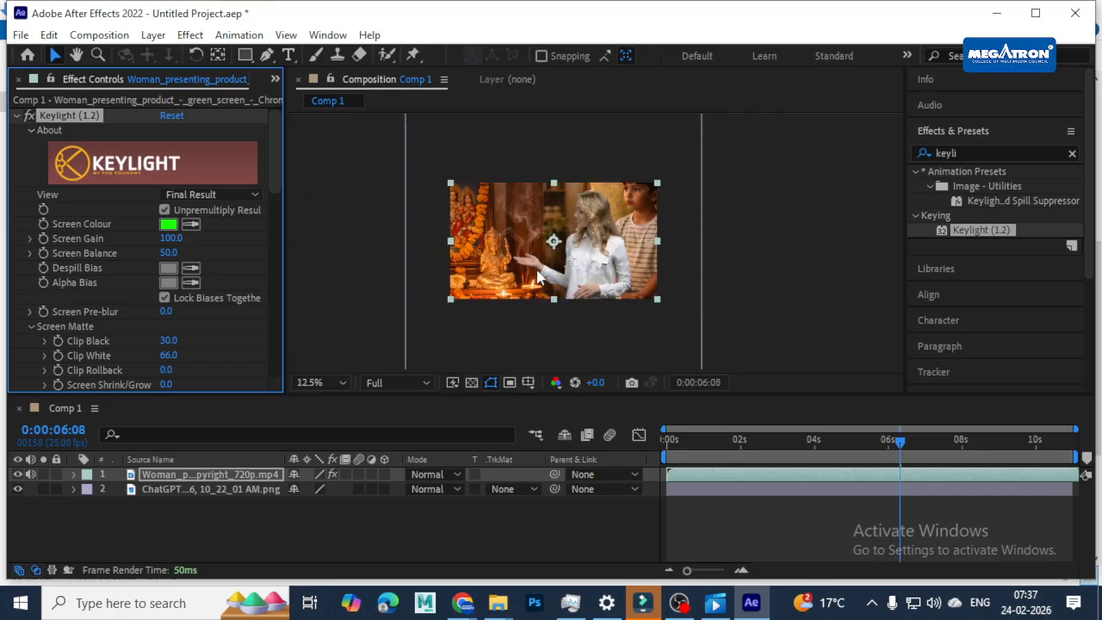
scroll(536, 269, "up", 2)
scroll(536, 274, "down", 1)
scroll(536, 273, "down", 1)
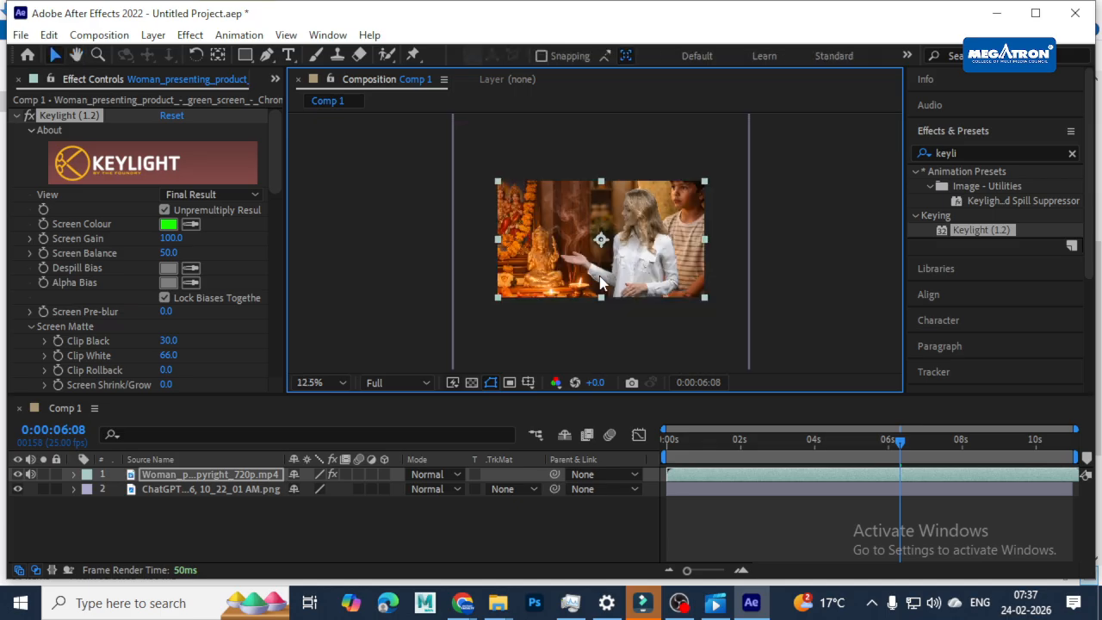
Duplicate the background image layer, trying a move of the copy toward the left and undoing only that move
left_click(164, 528)
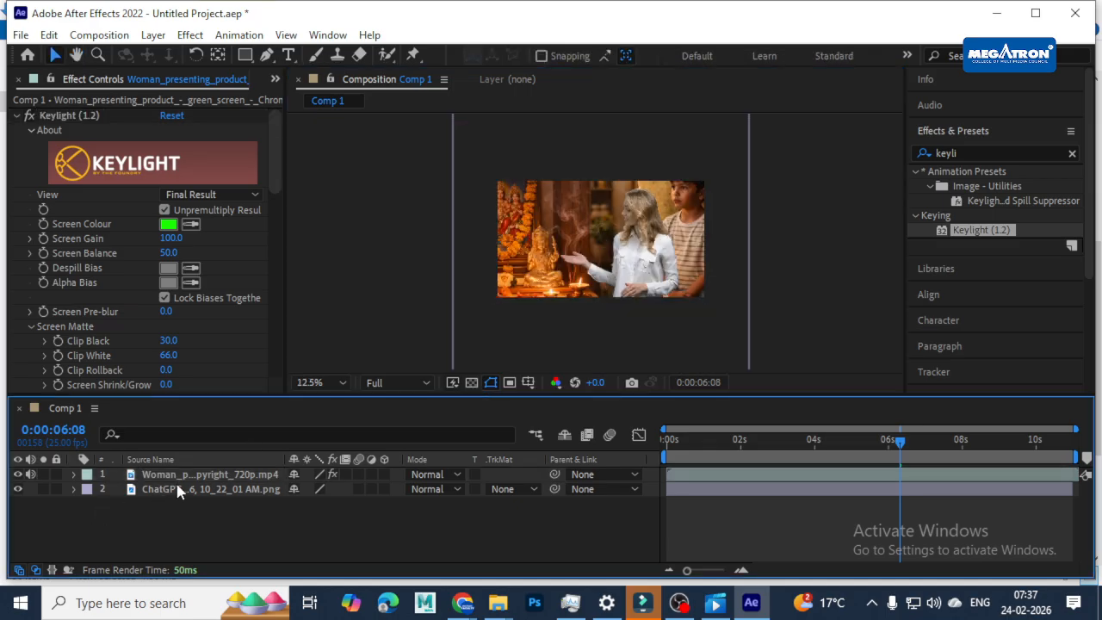
left_click(177, 488)
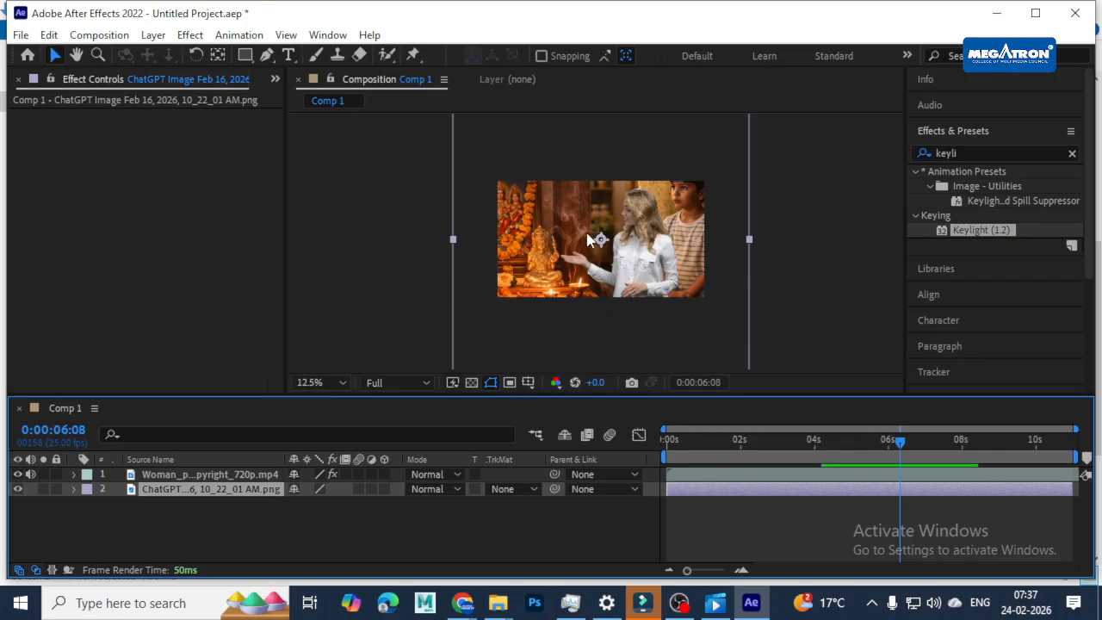
key("period")
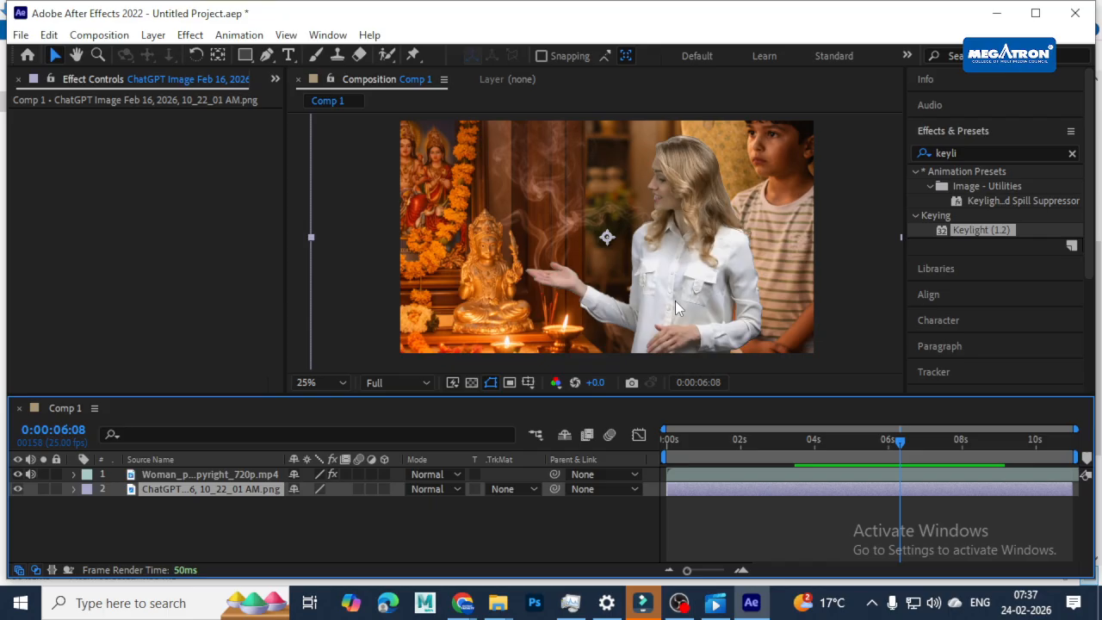
key("ctrl+d")
left_click_drag(675, 300, 465, 284)
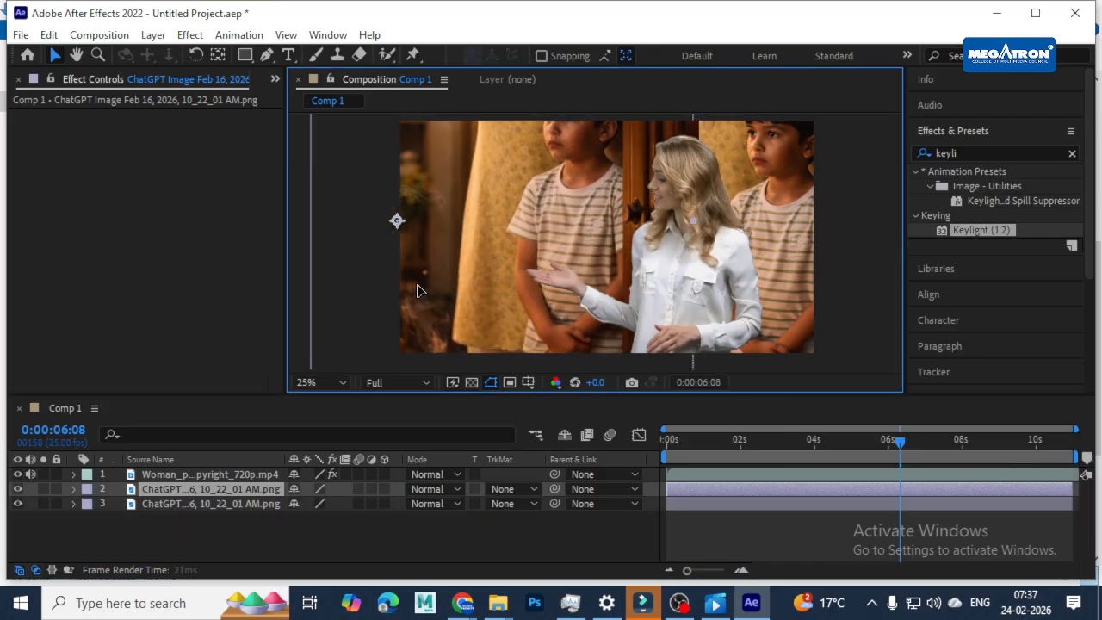
left_click(181, 520)
key("ctrl+z")
Try nudging another duplicate of the lower background image to the left, and delete that duplicate
left_click(198, 506)
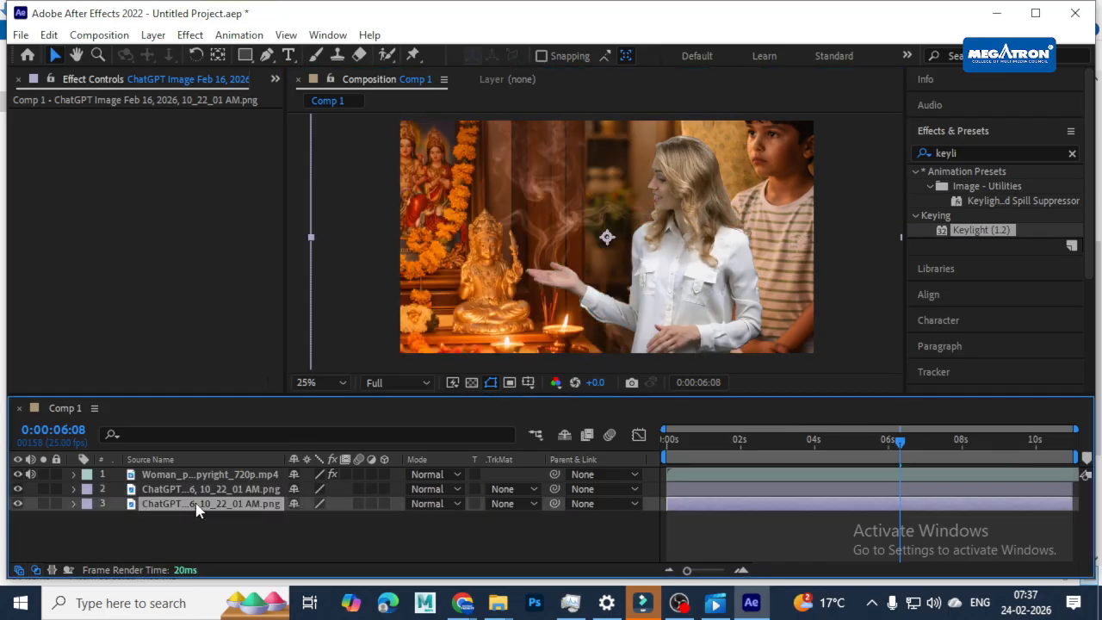
key("ctrl+d")
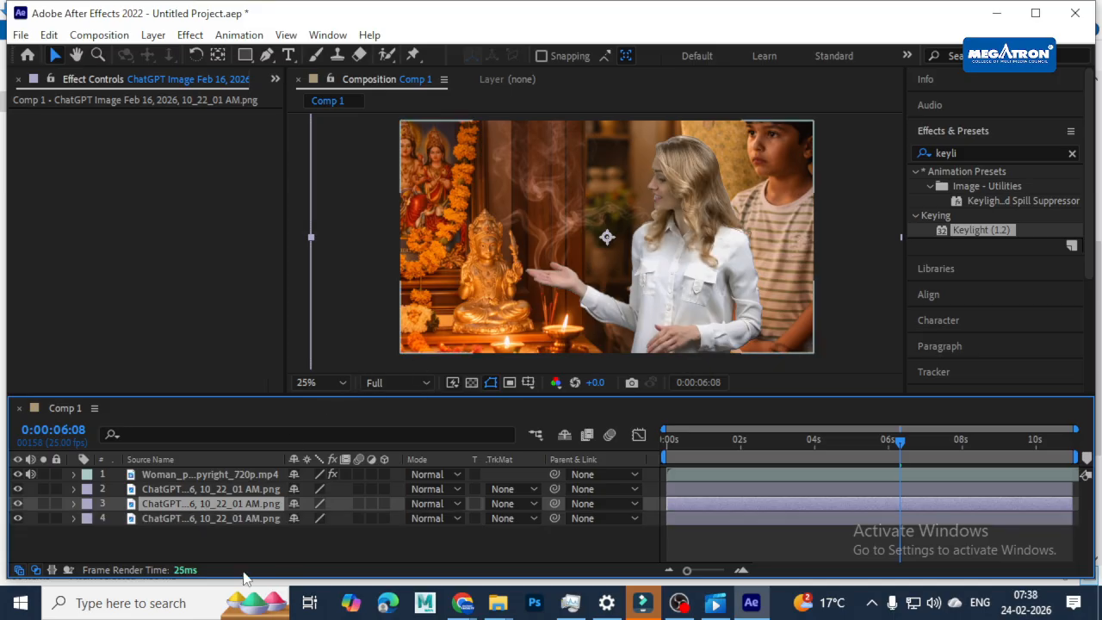
key("shift+Left")
key("shift+Left")
key("shift+Left")
key("shift+Left")
key("shift+Left")
key("shift+Left")
key("shift+Left")
key("shift+Left")
key("shift+Left")
key("shift+Left")
key("shift+Left")
key("shift+Left")
key("shift+Left")
key("shift+Left")
key("shift+Left")
key("shift+Left")
key("shift+Left")
key("shift+Left")
key("shift+Left")
key("shift+Left")
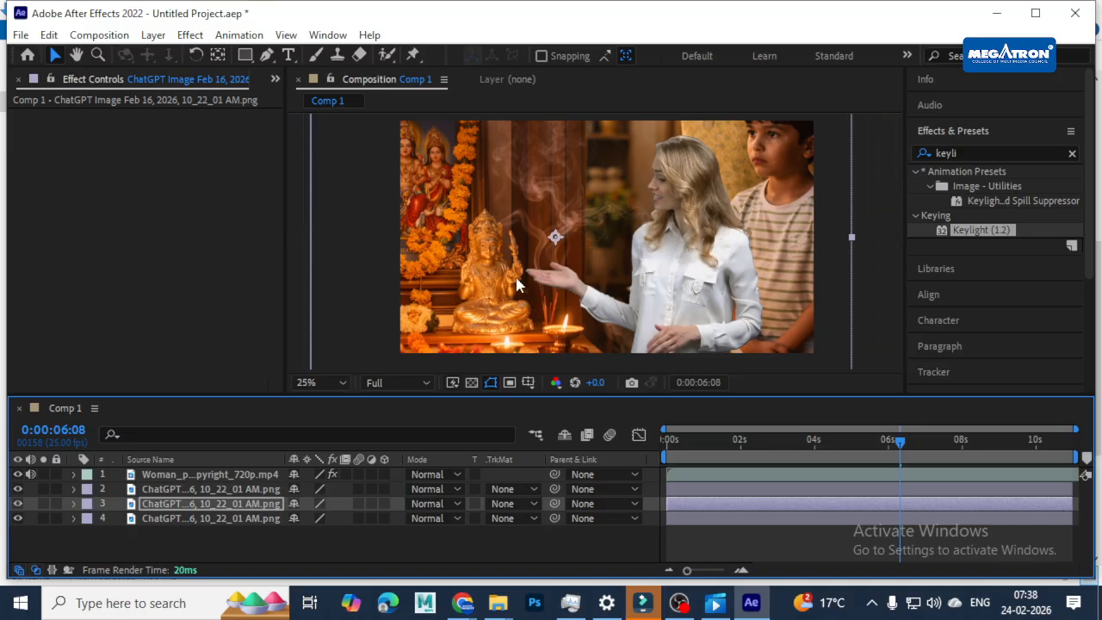
left_click(184, 507)
key("Delete")
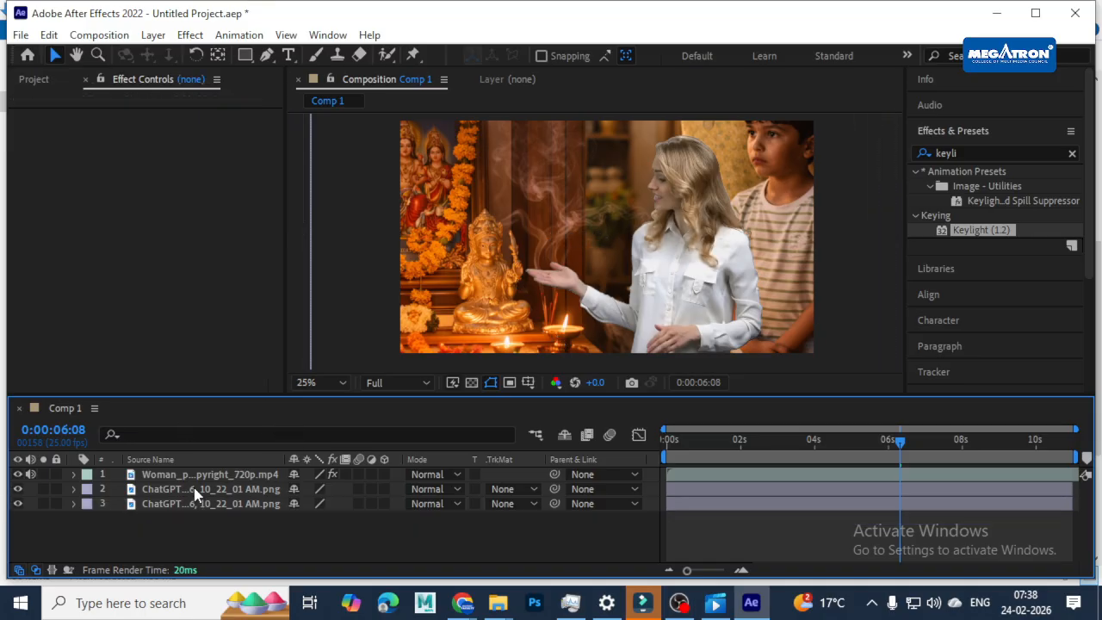
Duplicate the keyed woman layer and nudge the copy left until it stands beside the original
left_click(194, 474)
key("ctrl+d")
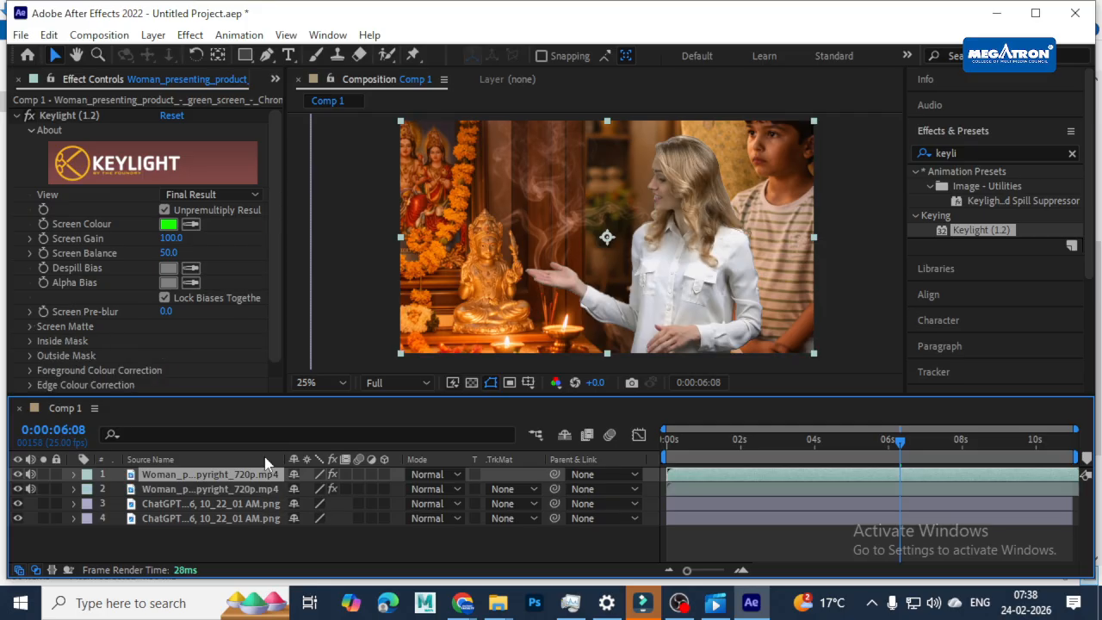
key("shift+Left")
key("shift+Left")
key("shift+Left")
key("shift+Left")
key("shift+Left")
key("shift+Left")
key("shift+Left")
key("shift+Left")
key("shift+Left")
key("shift+Left")
key("shift+Left")
key("shift+Left")
key("shift+Left")
key("shift+Left")
key("shift+Left")
key("shift+Left")
key("shift+Left")
key("shift+Left")
key("shift+Left")
key("shift+Left")
key("shift+Left")
key("shift+Left")
key("shift+Left")
key("shift+Left")
key("shift+Left")
key("shift+Left")
key("shift+Left")
key("shift+Left")
key("shift+Left")
key("shift+Left")
key("shift+Left")
key("shift+Left")
key("shift+Left")
key("shift+Left")
key("shift+Left")
key("shift+Left")
key("shift+Left")
key("shift+Left")
key("shift+Left")
key("shift+Left")
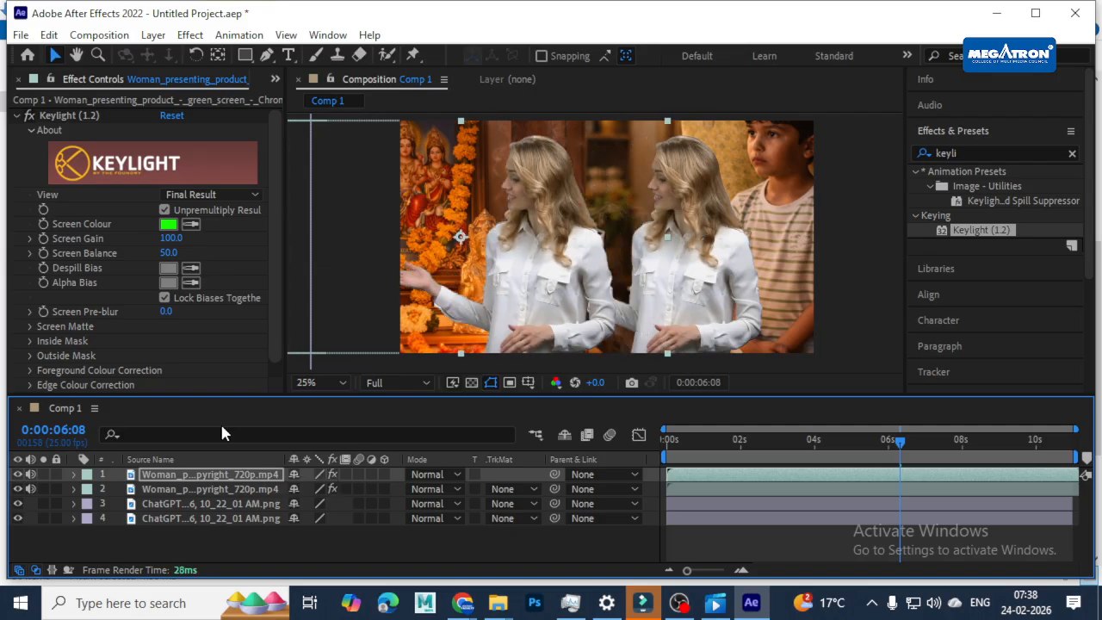
Flip the duplicated woman layer horizontally so she faces the original
right_click(195, 478)
mouse_move(280, 179)
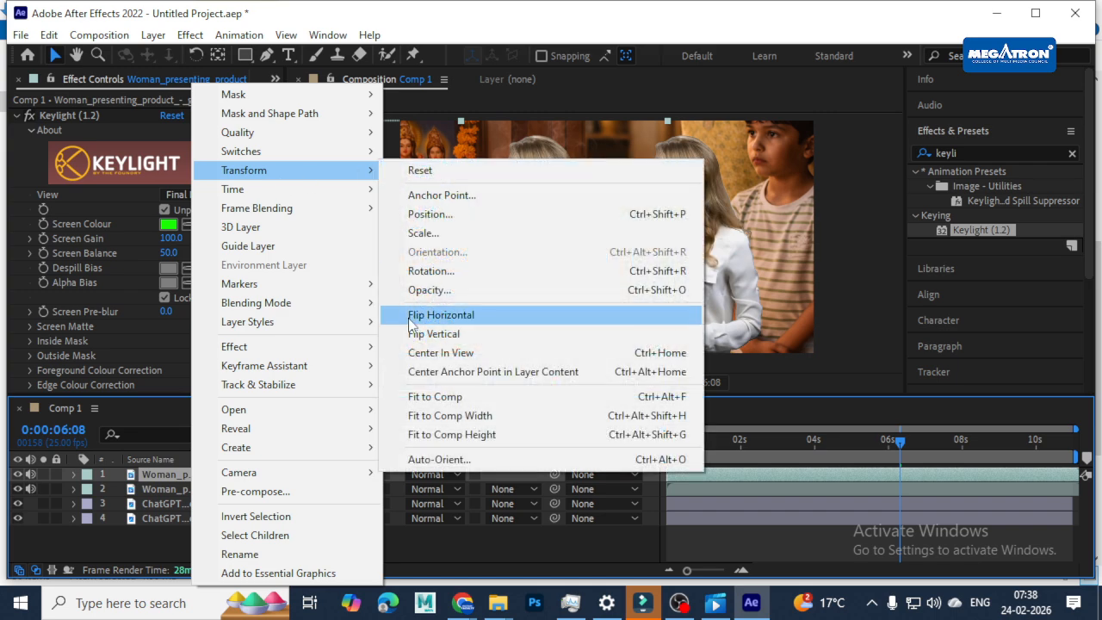
left_click(463, 315)
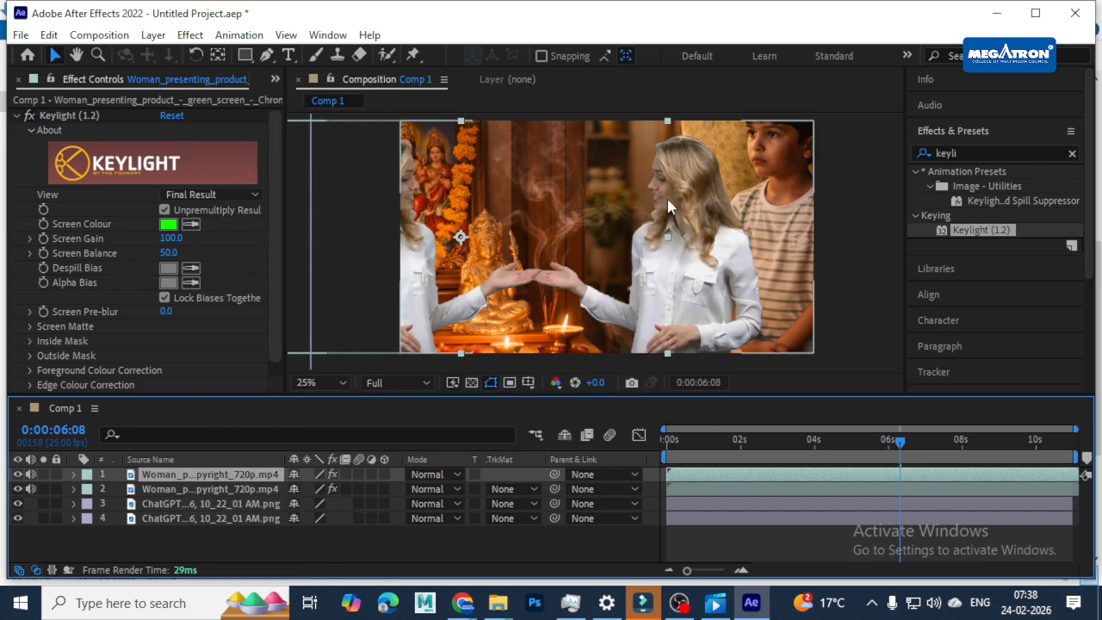
At 0:00:01:00, nudge the flipped woman right until her whole body is inside the frame
left_click(732, 454)
left_click(706, 458)
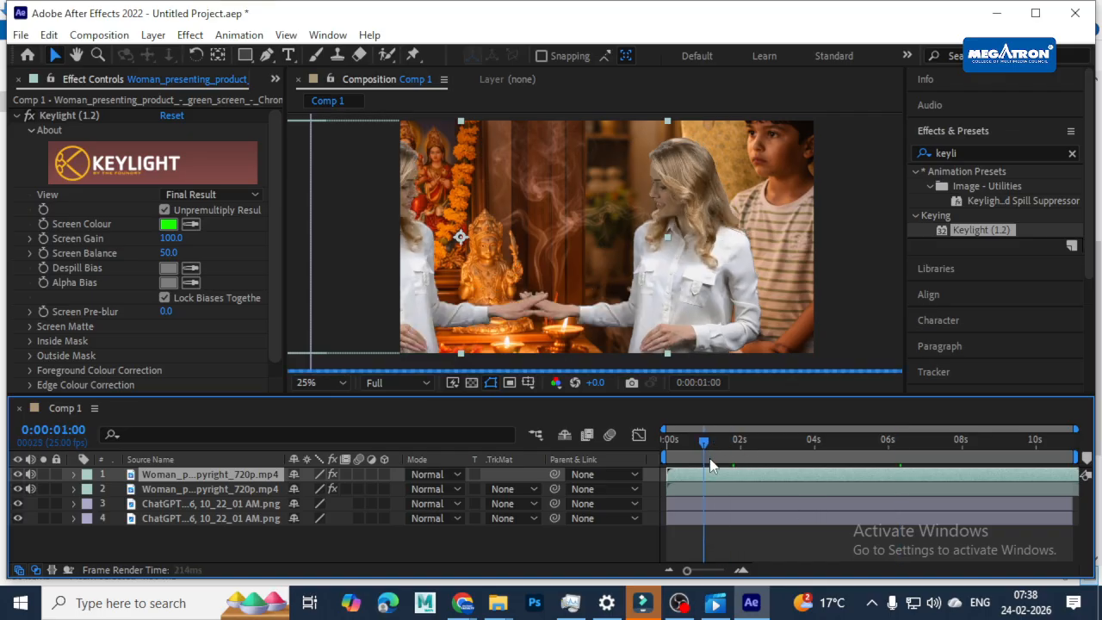
key("shift+Right")
key("shift+Right")
key("shift+Right")
key("shift+Right")
key("shift+Right")
key("shift+Right")
key("shift+Right")
key("shift+Right")
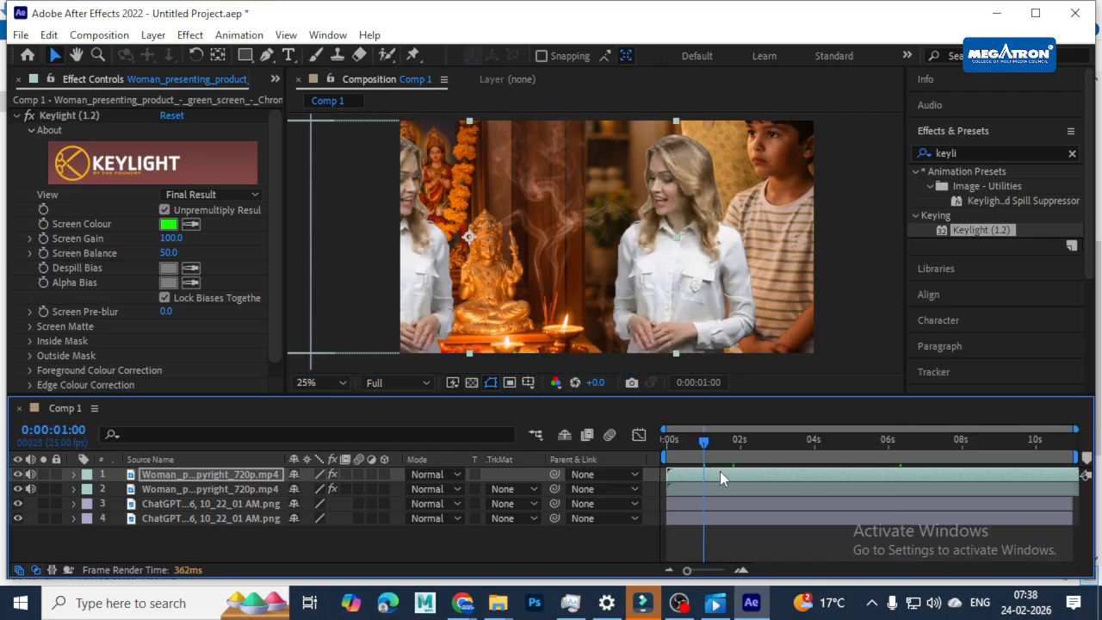
key("shift+Right")
key("shift+Right")
key("shift+Right")
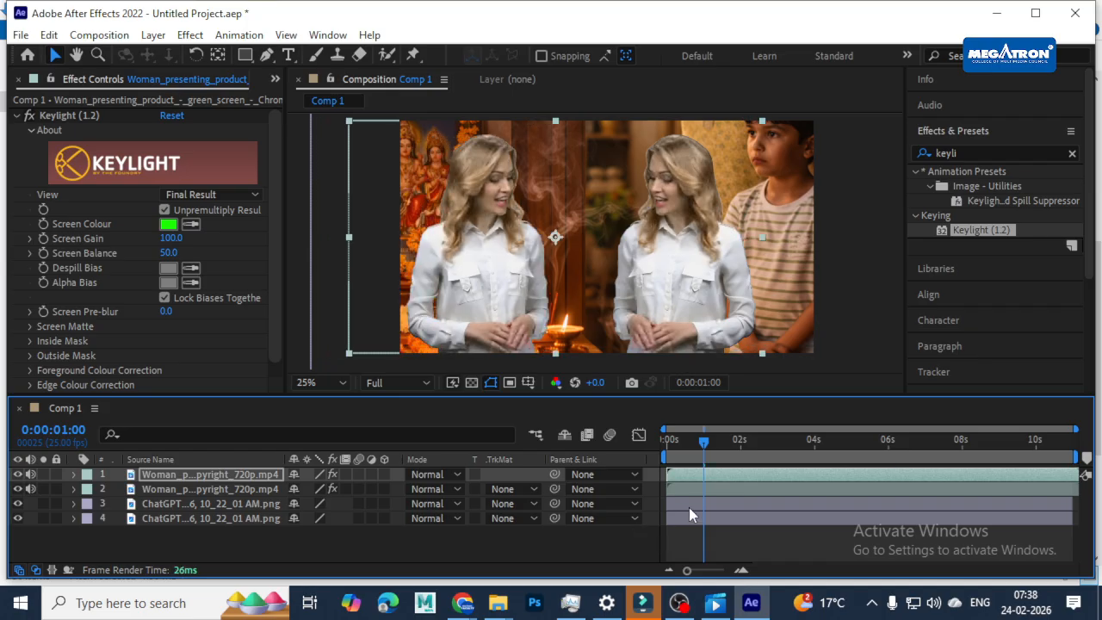
Nudge the original woman layer right to widen the gap between the two women
left_click(682, 487)
key("shift+Right")
key("shift+Right")
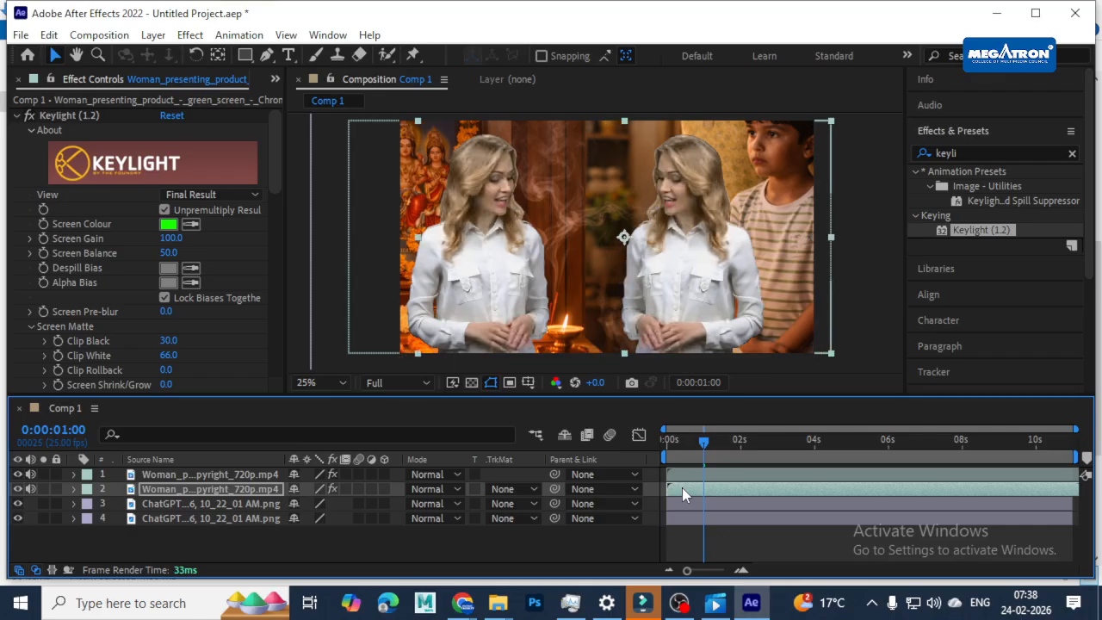
key("shift+Right")
key("shift+Right")
key("shift+Right")
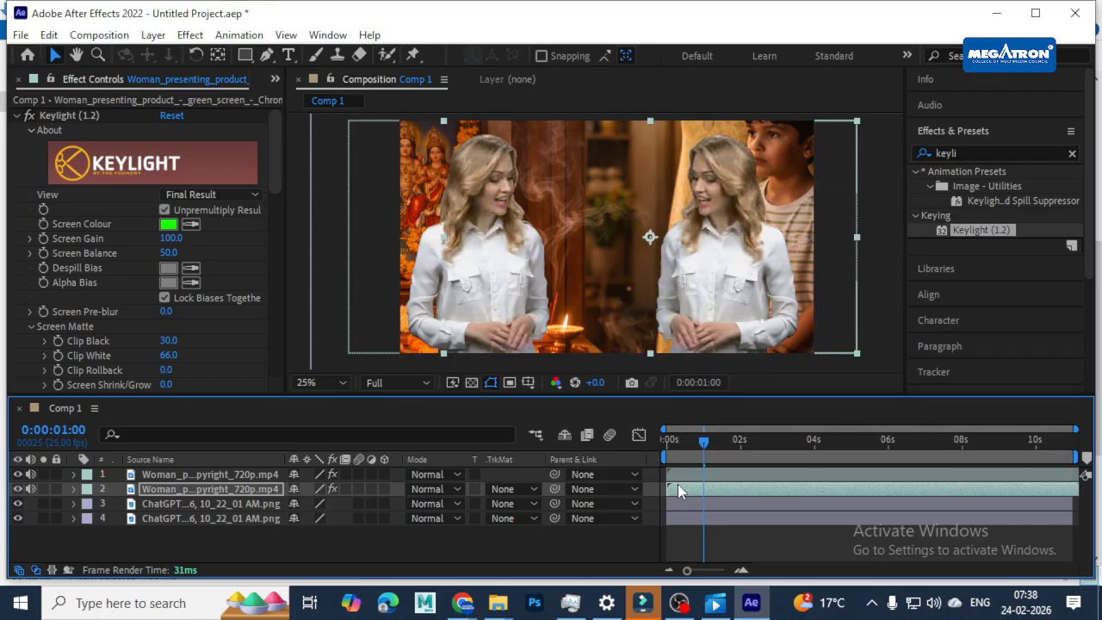
Play the two-woman composite from the first frame and review the background copy and the flipped woman layer
key("Home")
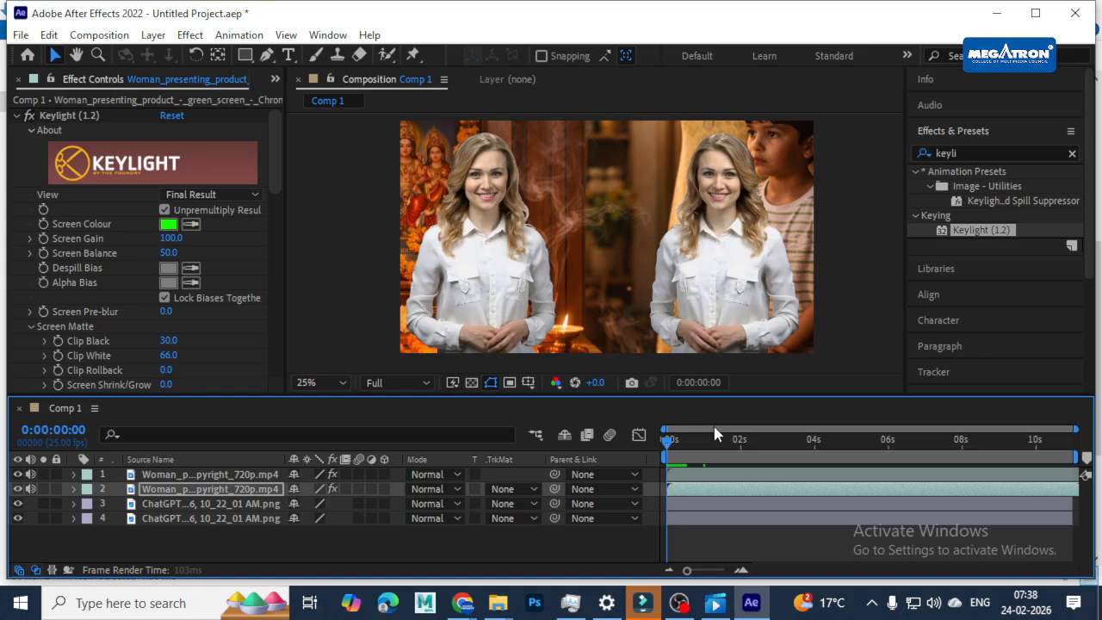
key("space")
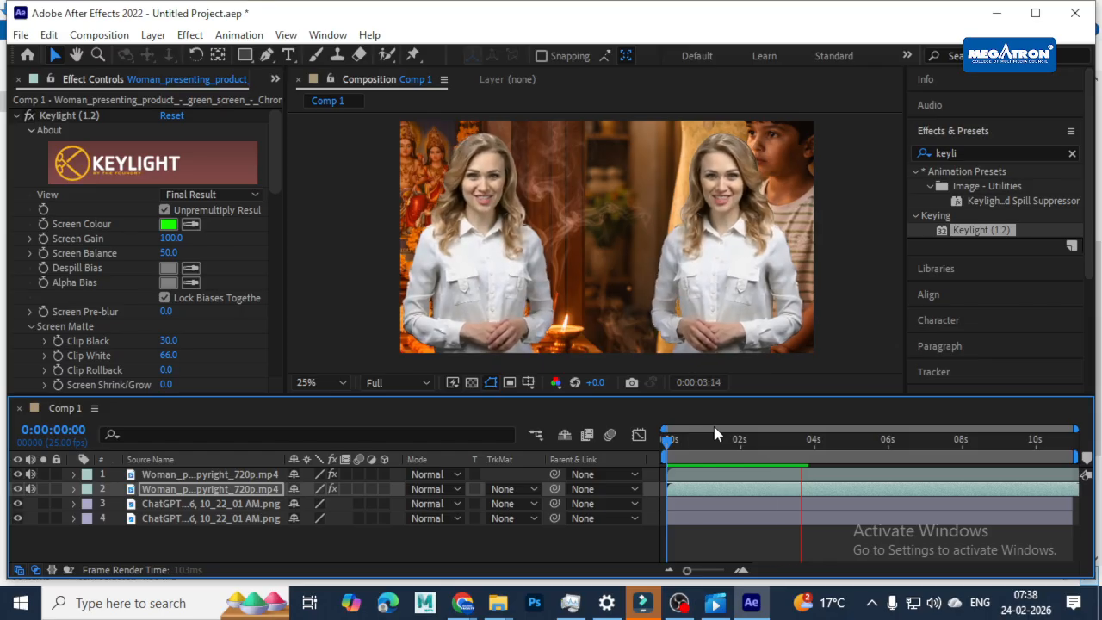
key("space")
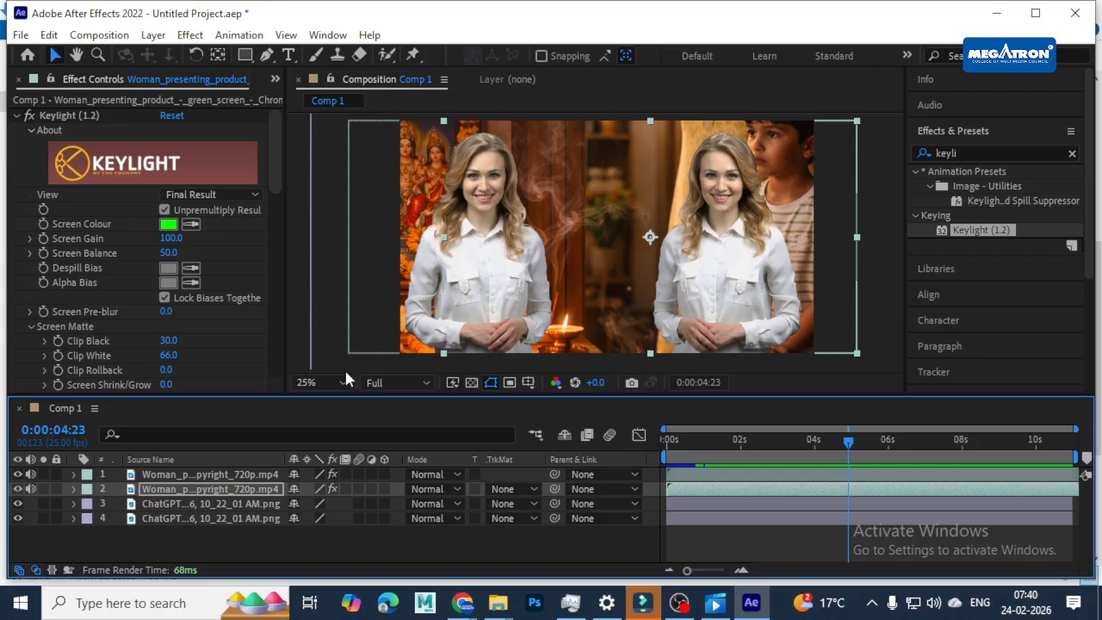
left_click(185, 505)
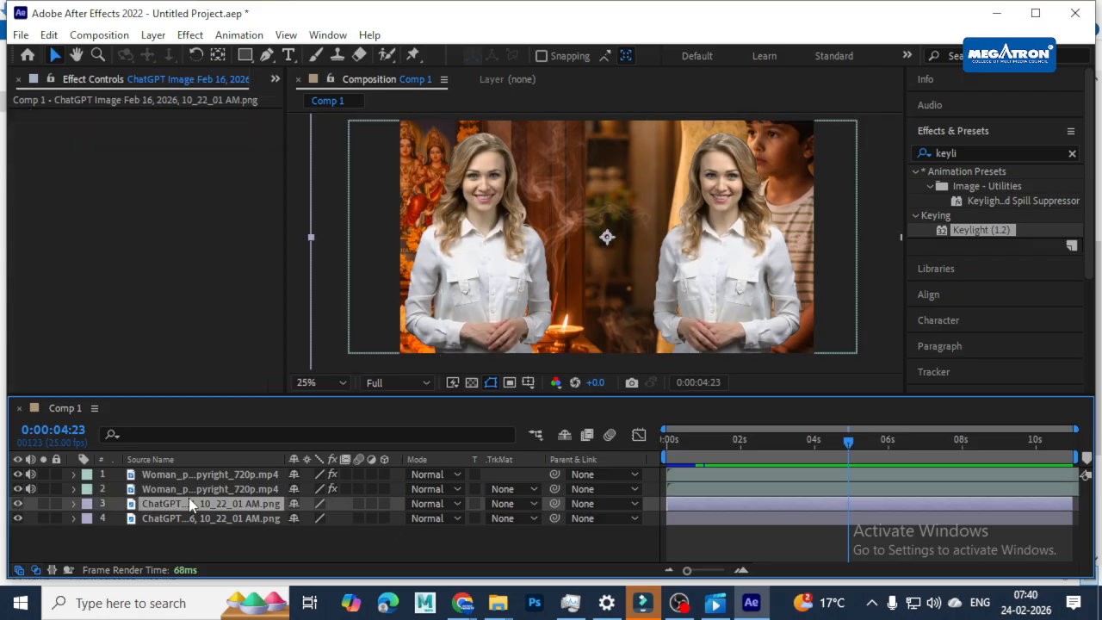
left_click(200, 475)
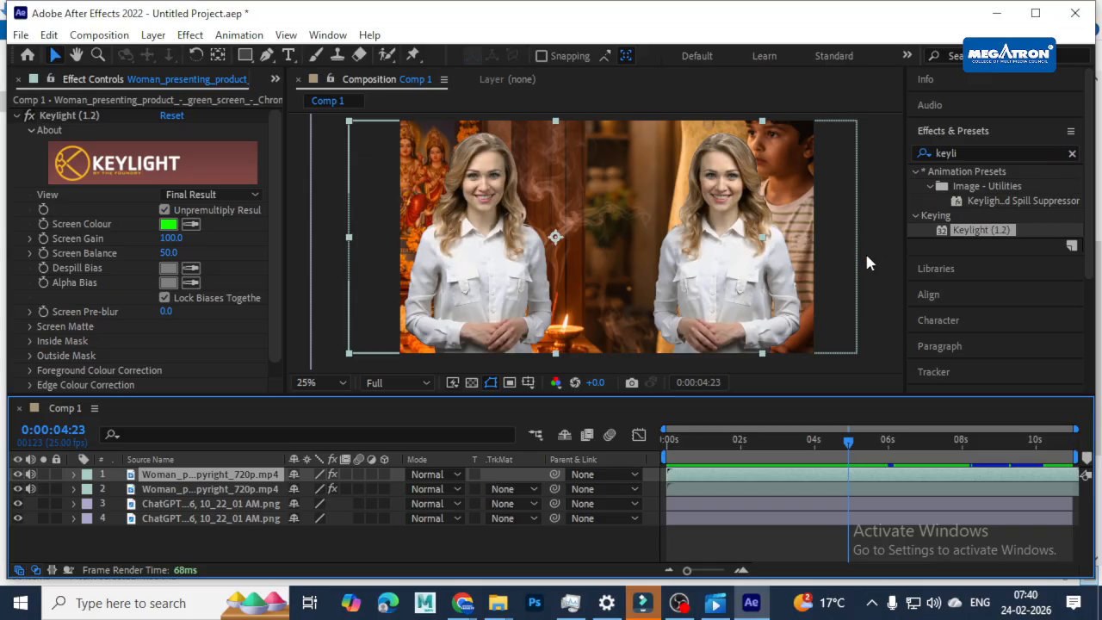
Save the project as "Greeen Screen 24.02.2026" in the omkar J Lecture folder
key("ctrl+s")
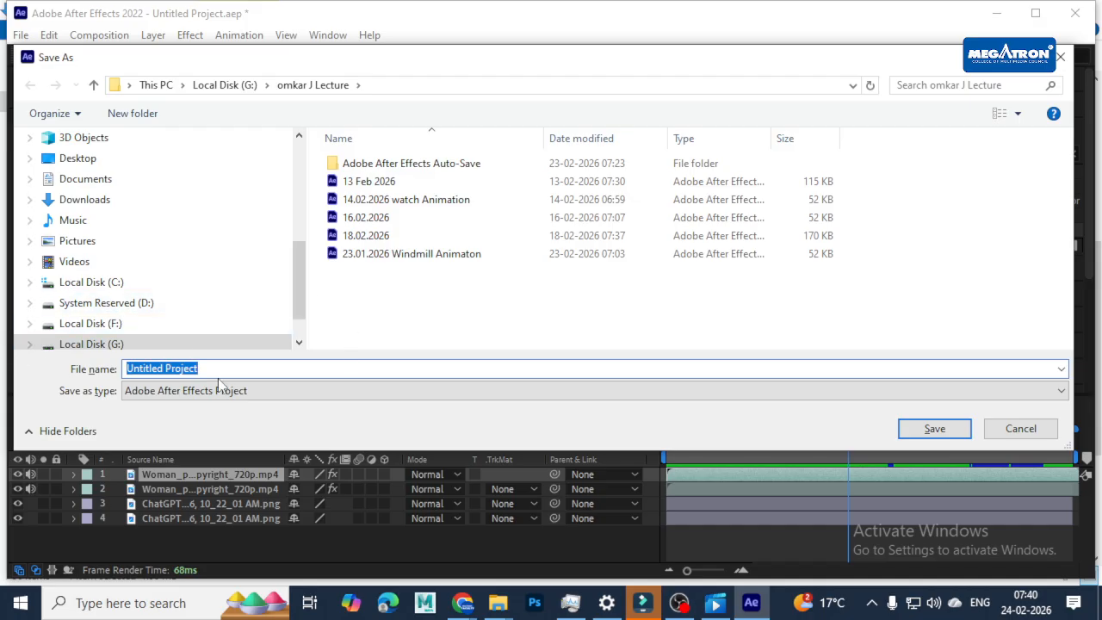
type("Greeen S")
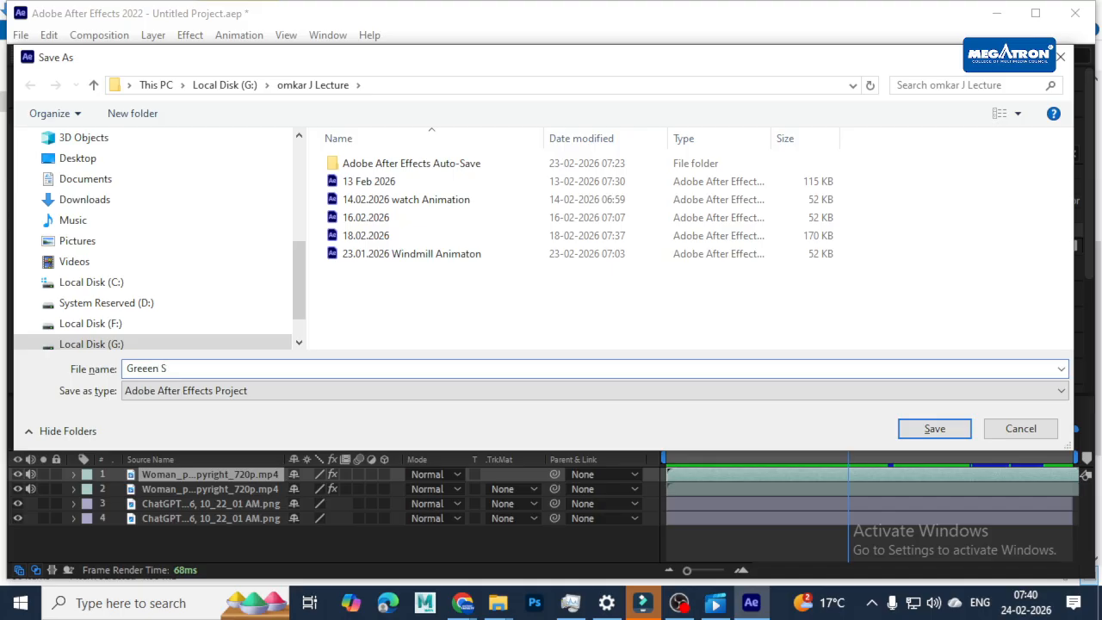
type("creen 24.02.2026")
key("Return")
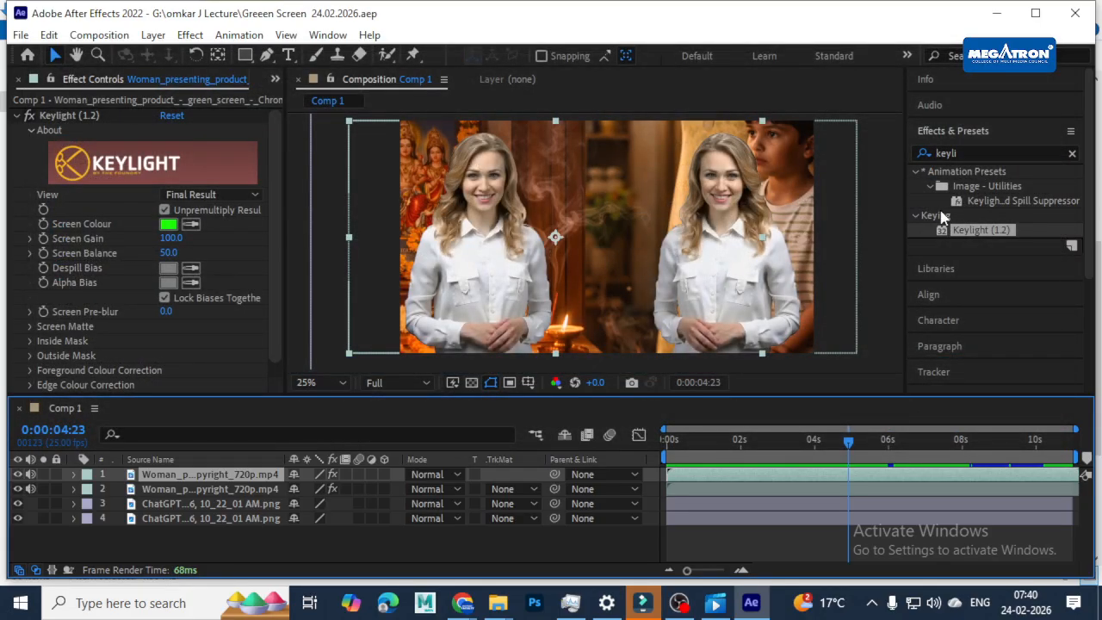
Search the effects for "camera" and apply Camera Lens Blur to the upper background image layer
left_click(1072, 153)
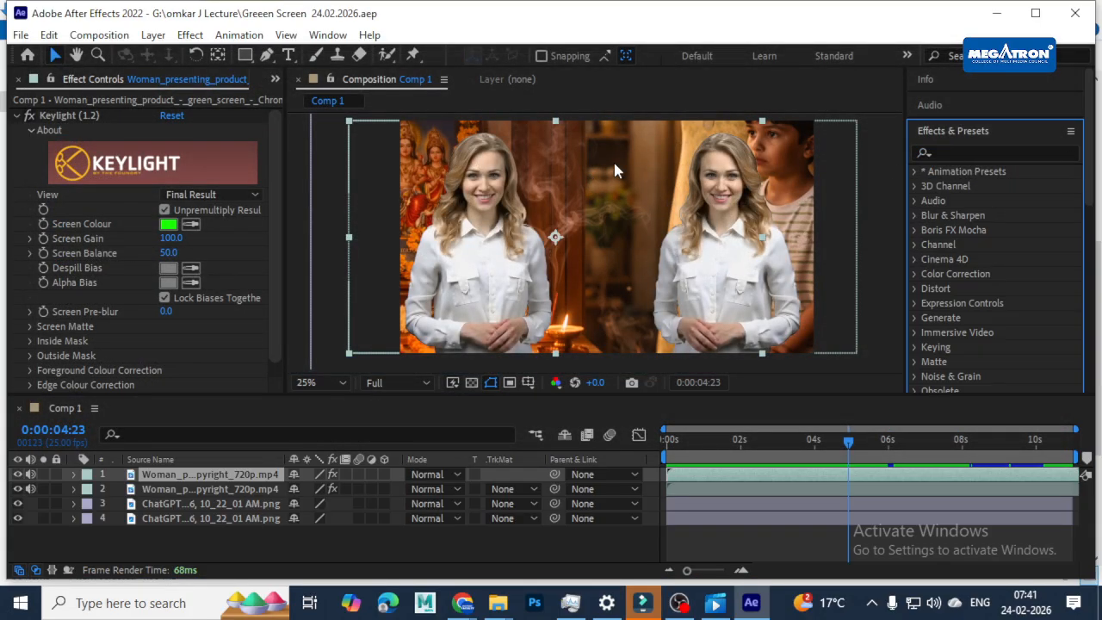
left_click(957, 153)
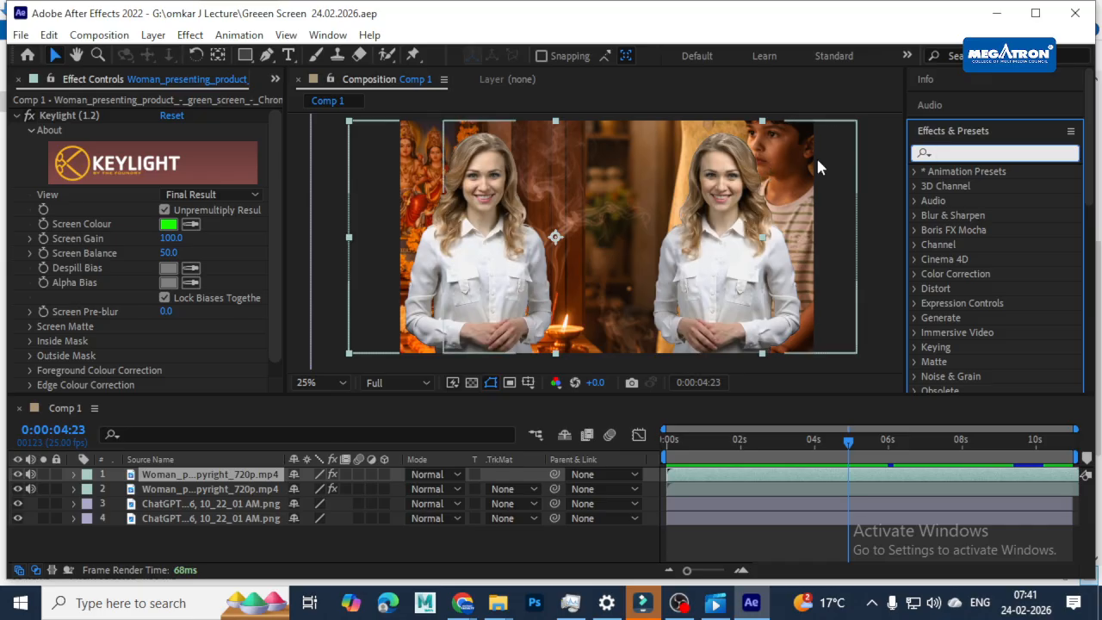
type("camera")
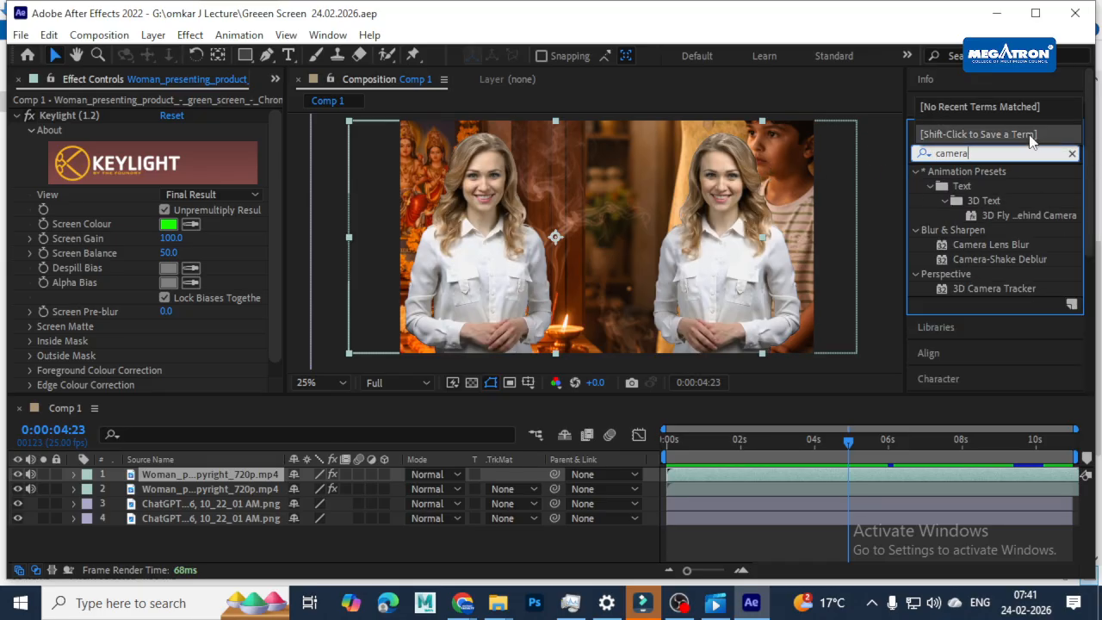
left_click(990, 246)
left_click_drag(998, 254, 232, 504)
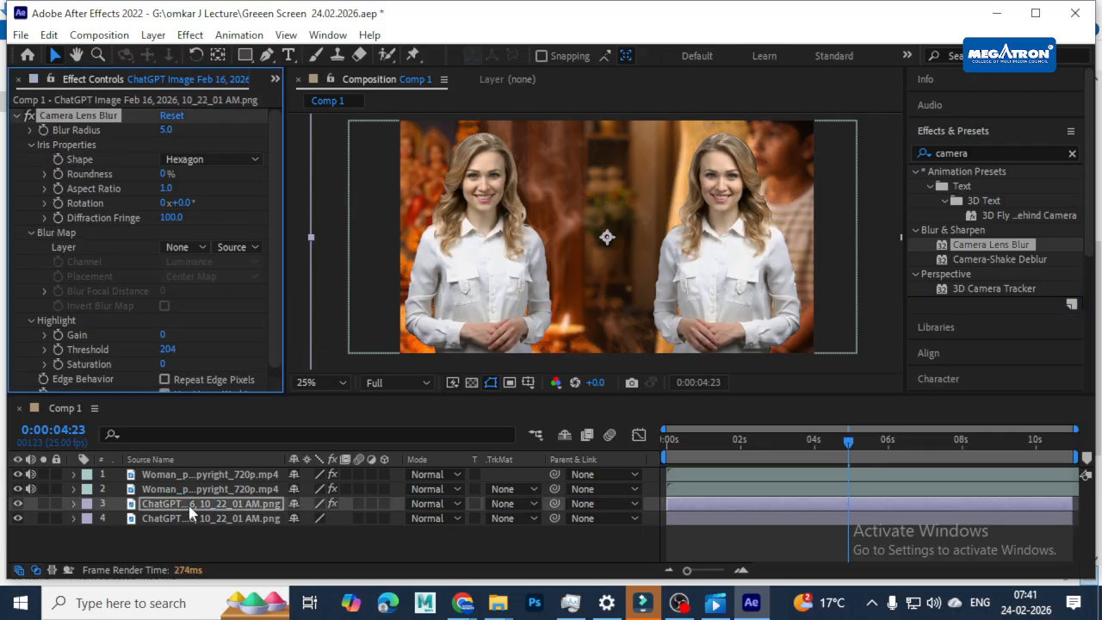
Rename the blurred background image layer to "bg"
right_click(191, 513)
left_click(253, 474)
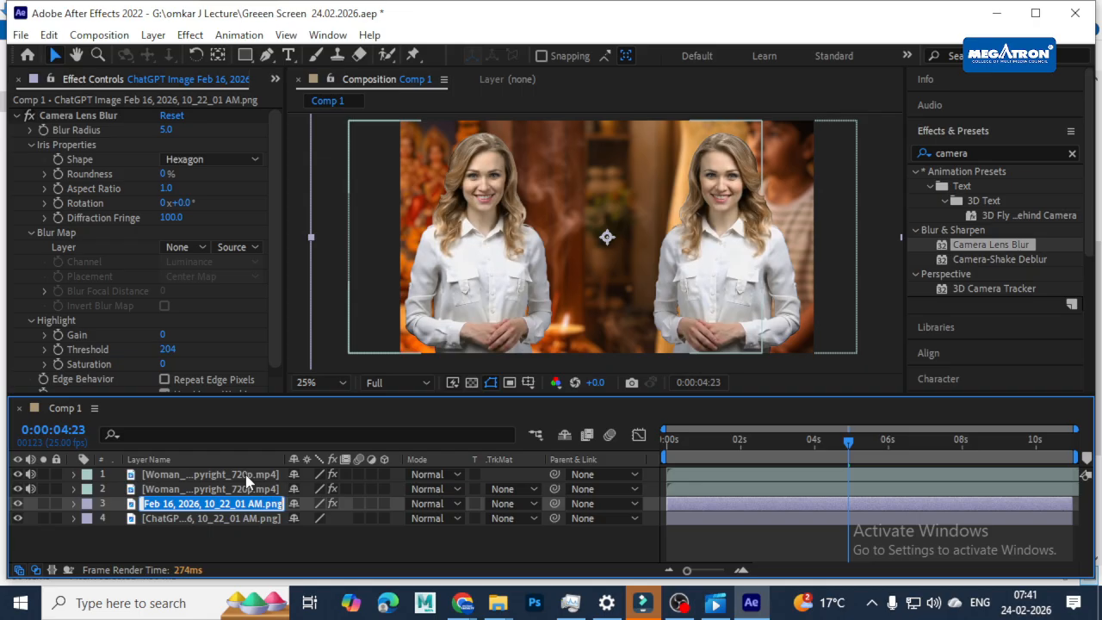
type("bg")
key("Return")
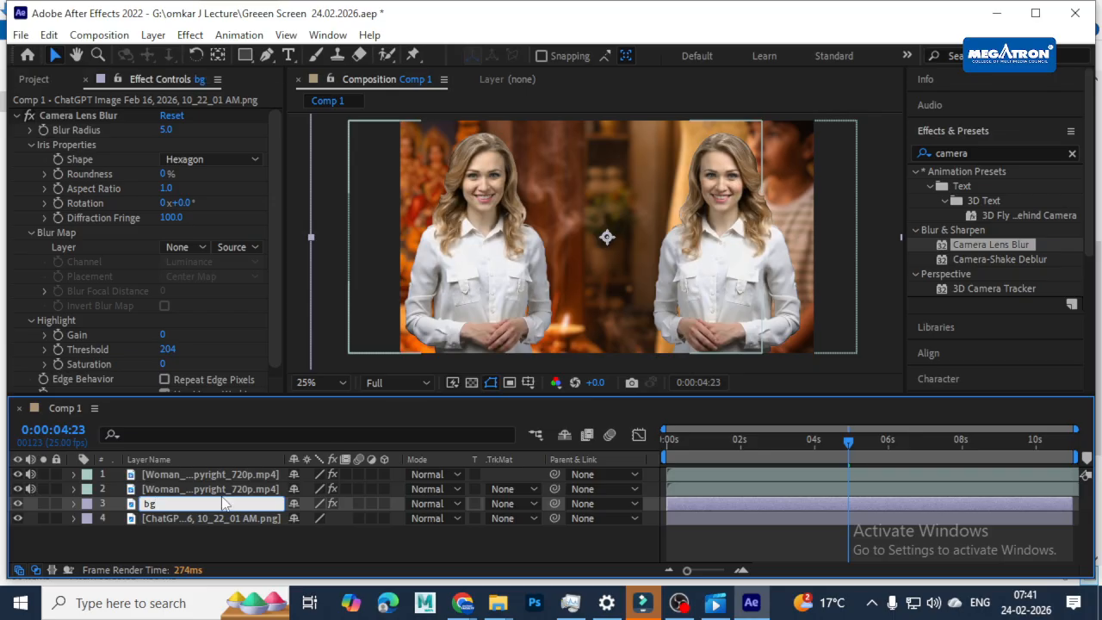
Delete the unblurred background image copy beneath the bg layer
left_click(193, 547)
left_click(190, 518)
key("Delete")
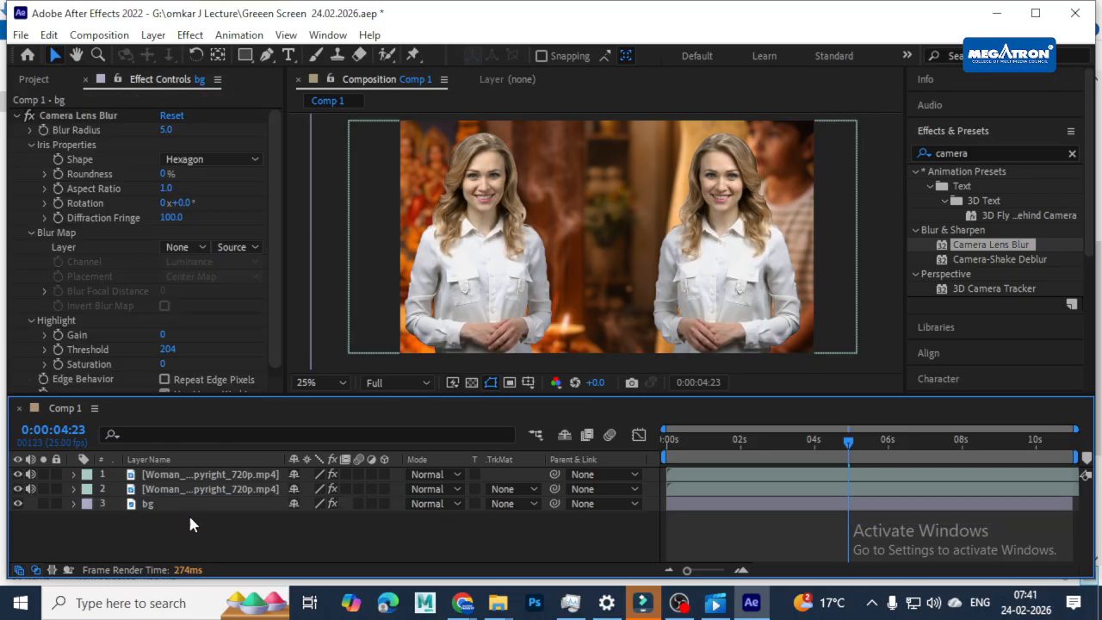
Try different Camera Lens Blur radii on the bg layer, from strong to none, ending at 3.0
left_click(187, 488)
left_click(190, 503)
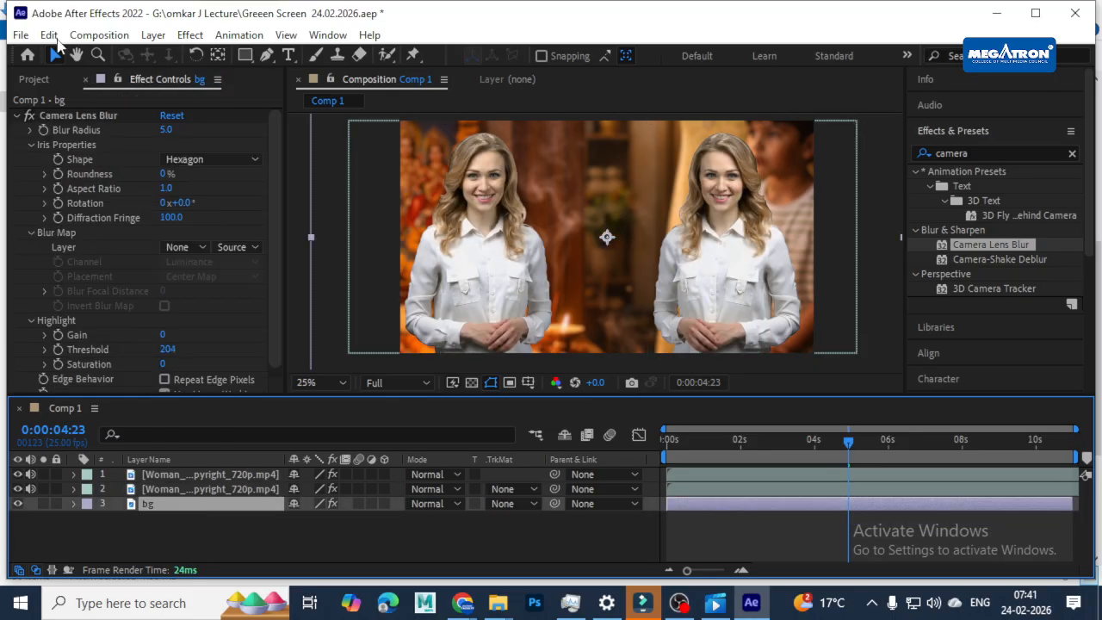
left_click(31, 116)
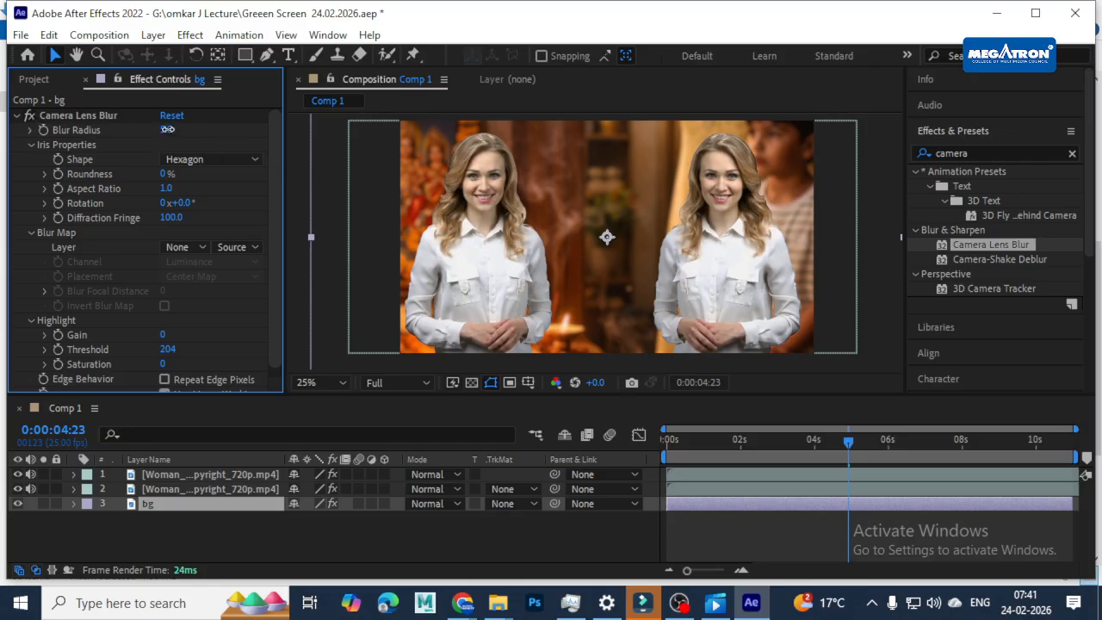
left_click_drag(166, 129, 173, 129)
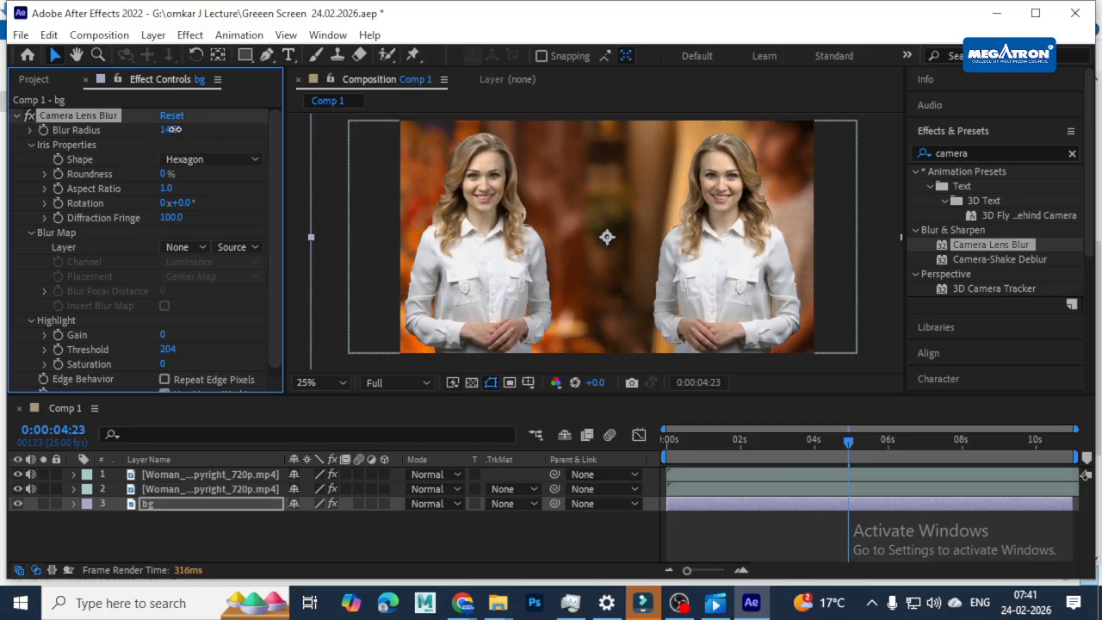
left_click_drag(174, 130, 160, 130)
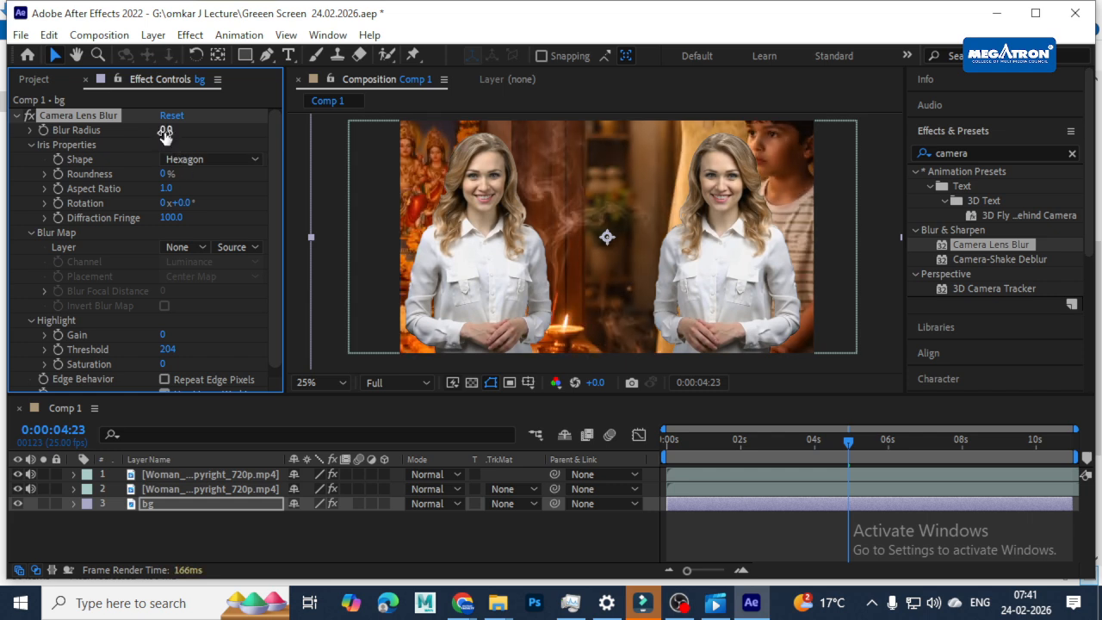
left_click(162, 130)
key("Return")
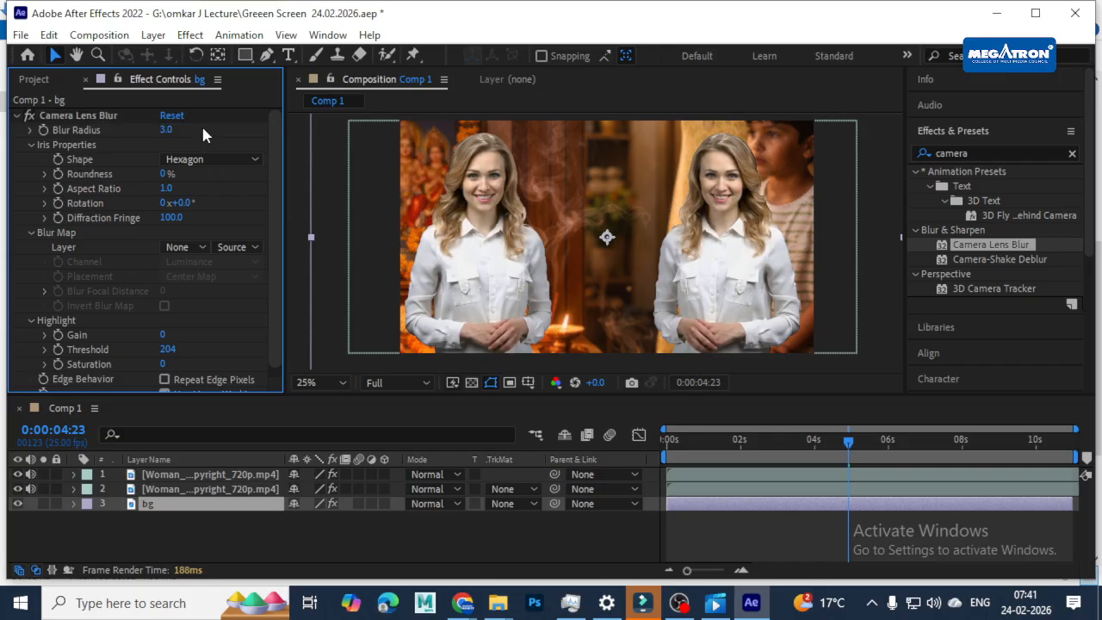
Set the bg layer's blur radius to 2, preview the playback and move the current time to 0:00:01:13
left_click(163, 130)
type("2")
key("space")
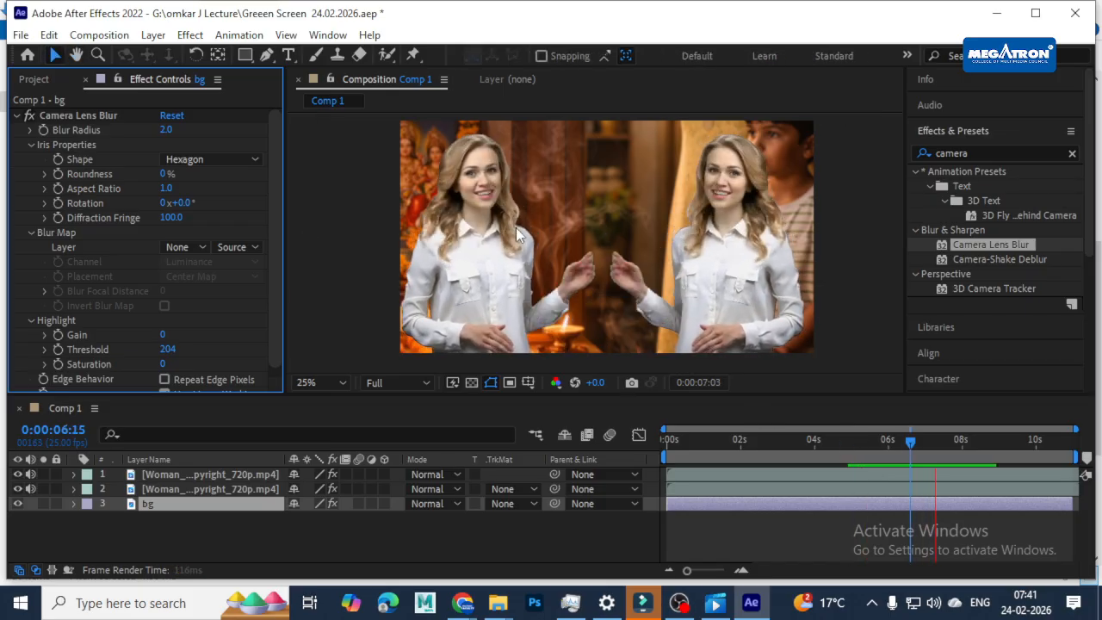
key("space")
left_click_drag(740, 439, 722, 469)
Try a blur radius of 20 on the bg layer, then return it to 2
left_click(166, 129)
type("20")
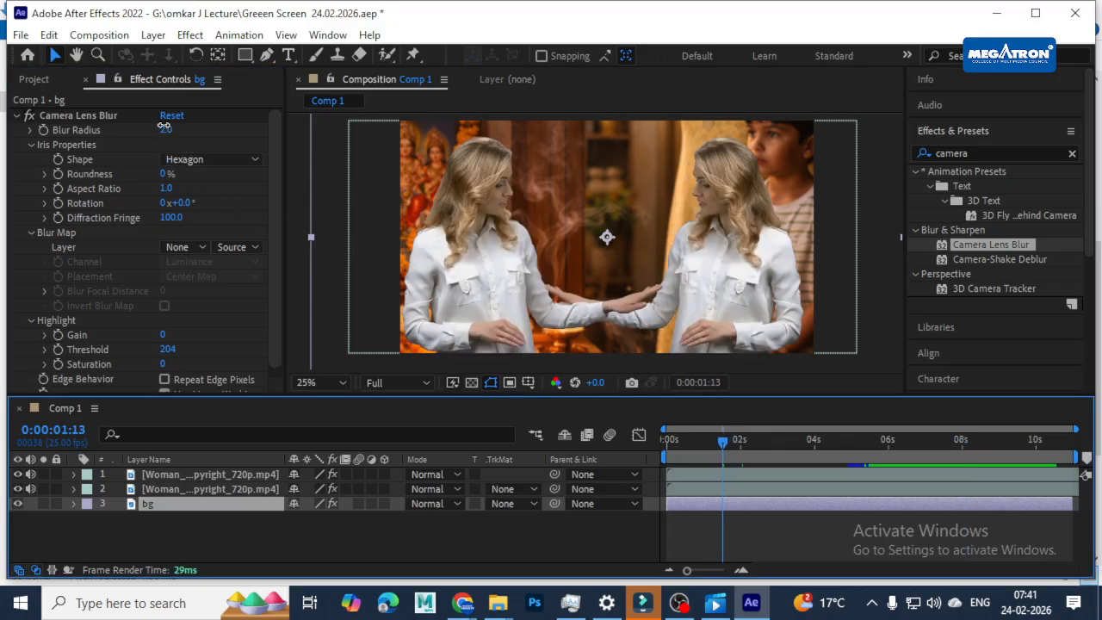
key("Return")
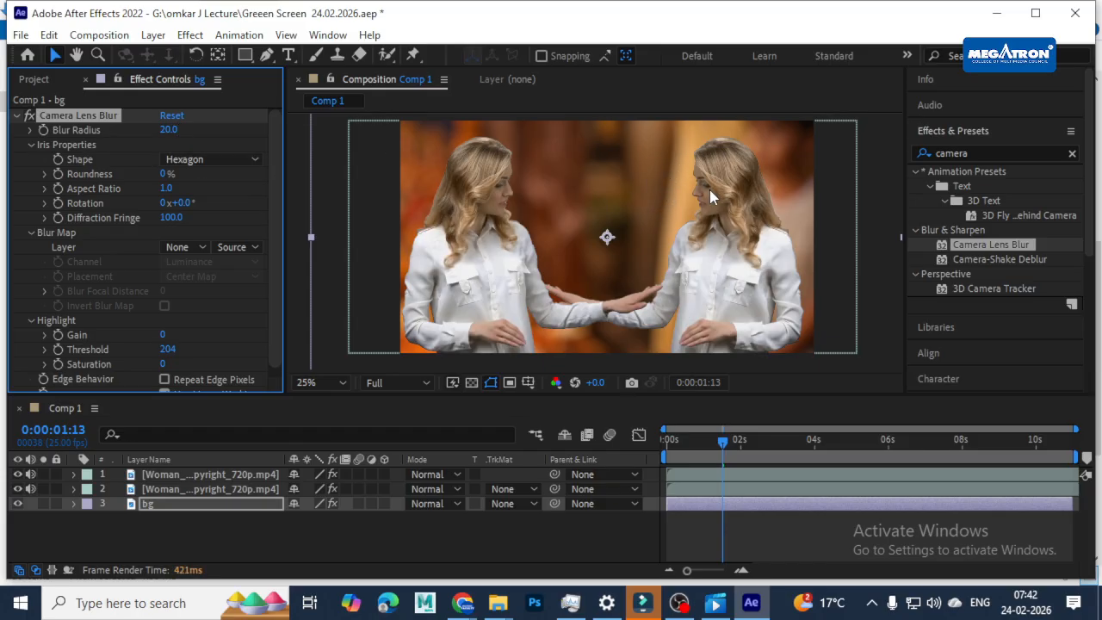
left_click(166, 129)
type("2")
key("Return")
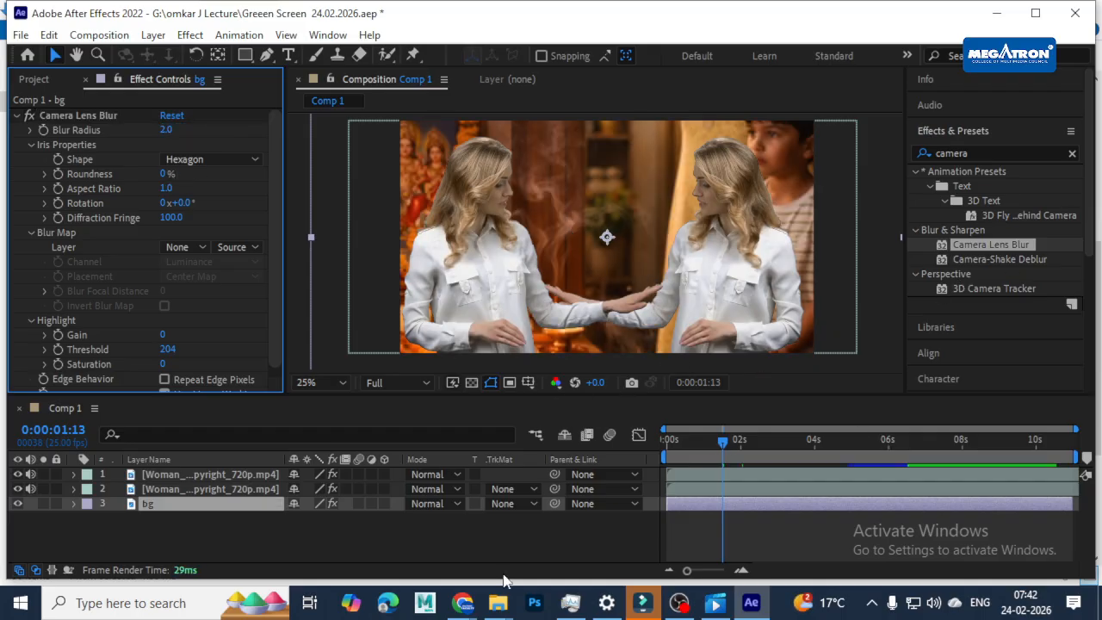
Pre-compose the two woman layers into Pre-comp 1, moving all attributes into the new composition
left_click(177, 479)
left_click(177, 488, "ctrl")
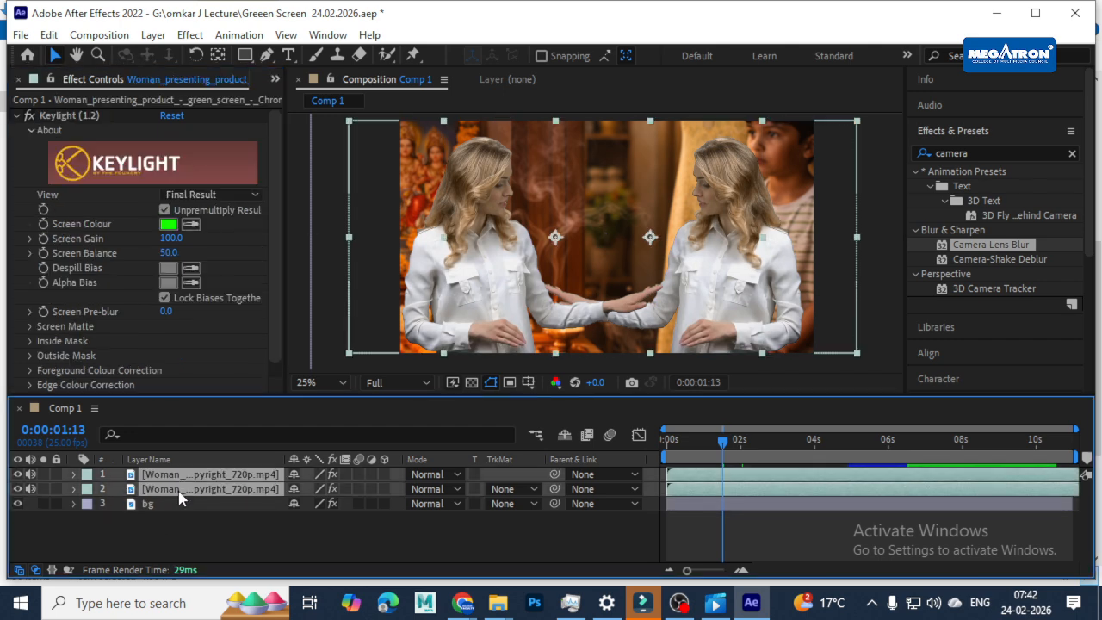
right_click(179, 498)
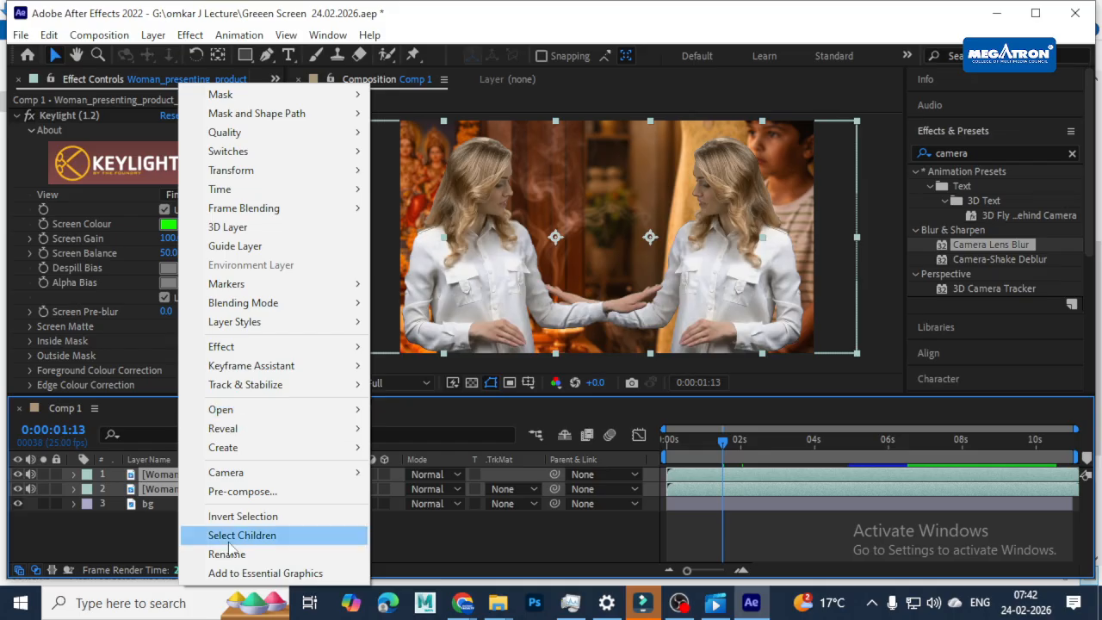
left_click(254, 492)
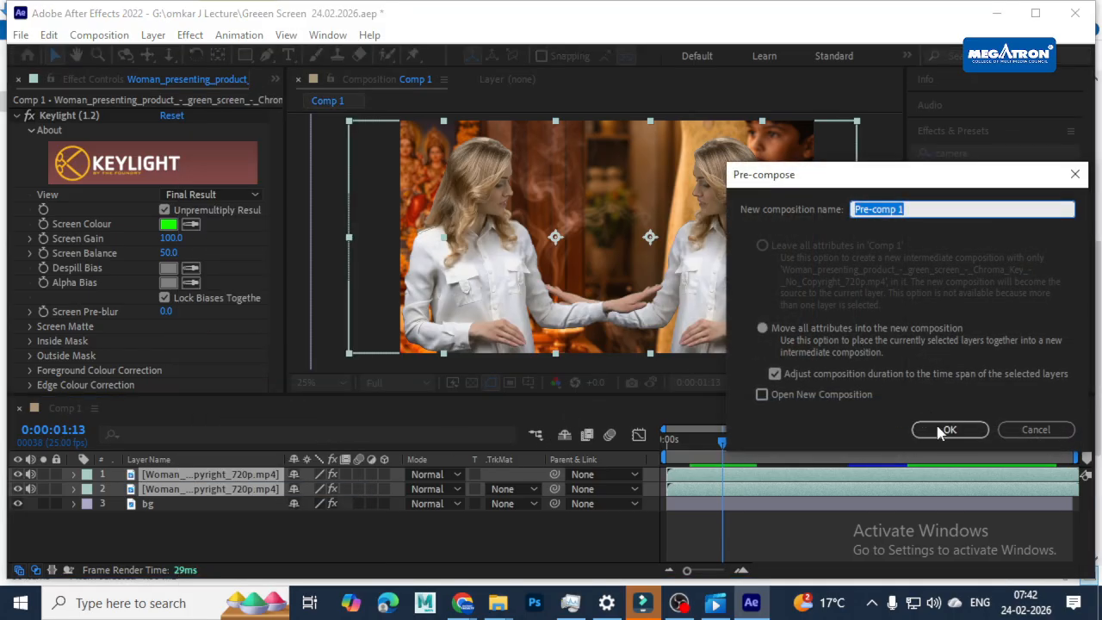
left_click(940, 431)
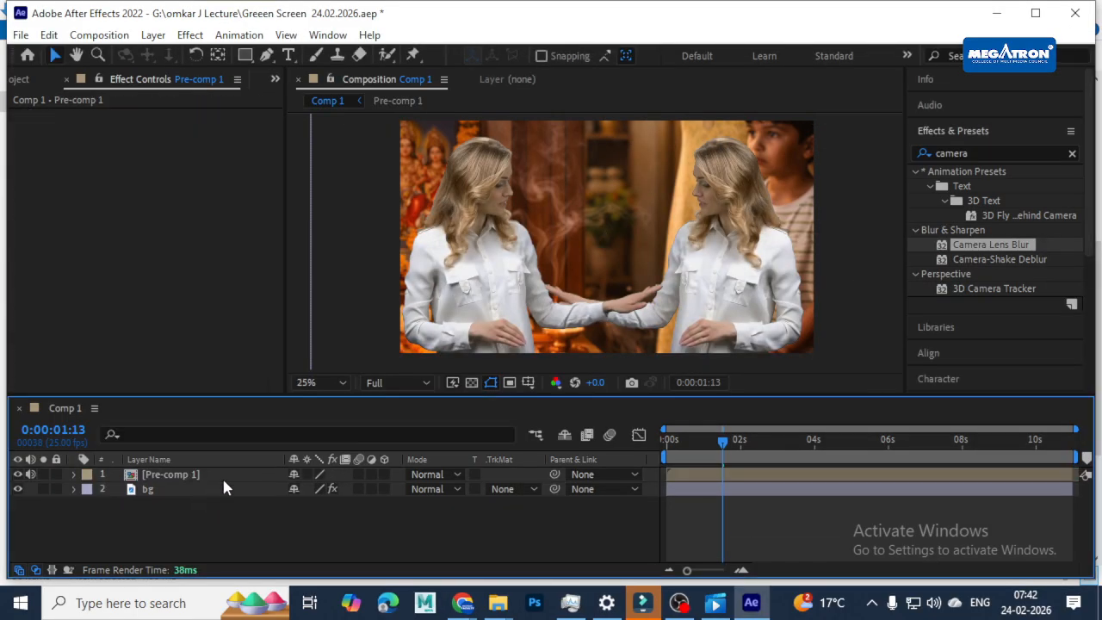
Clear the effects search and select the Pre-comp 1 layer
left_click(222, 476)
left_click(979, 152)
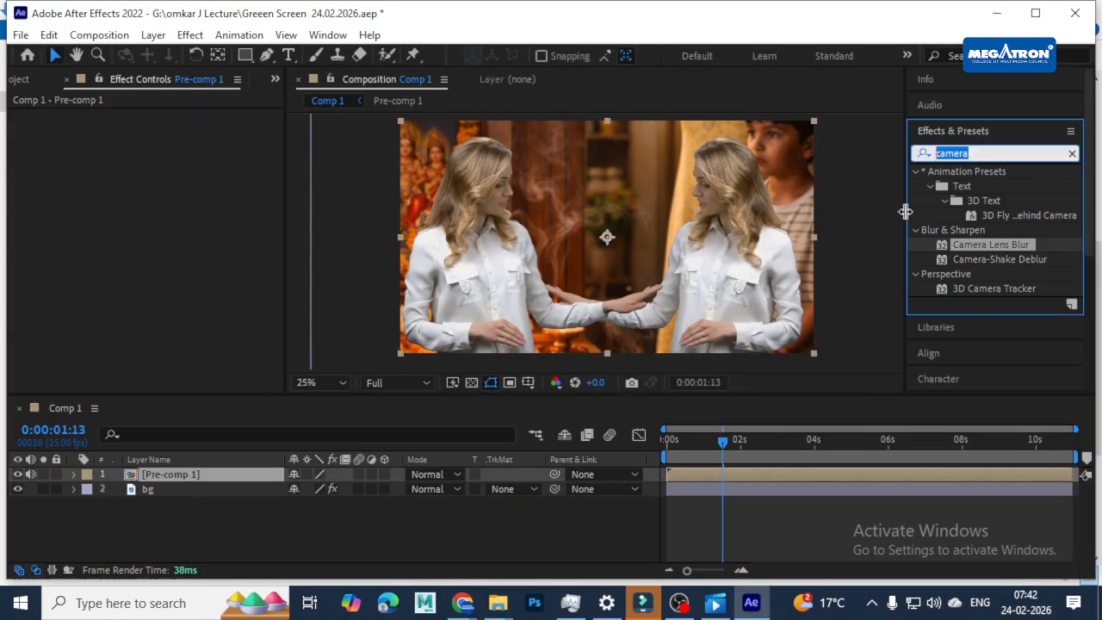
key("BackSpace")
left_click(959, 154)
left_click(879, 182)
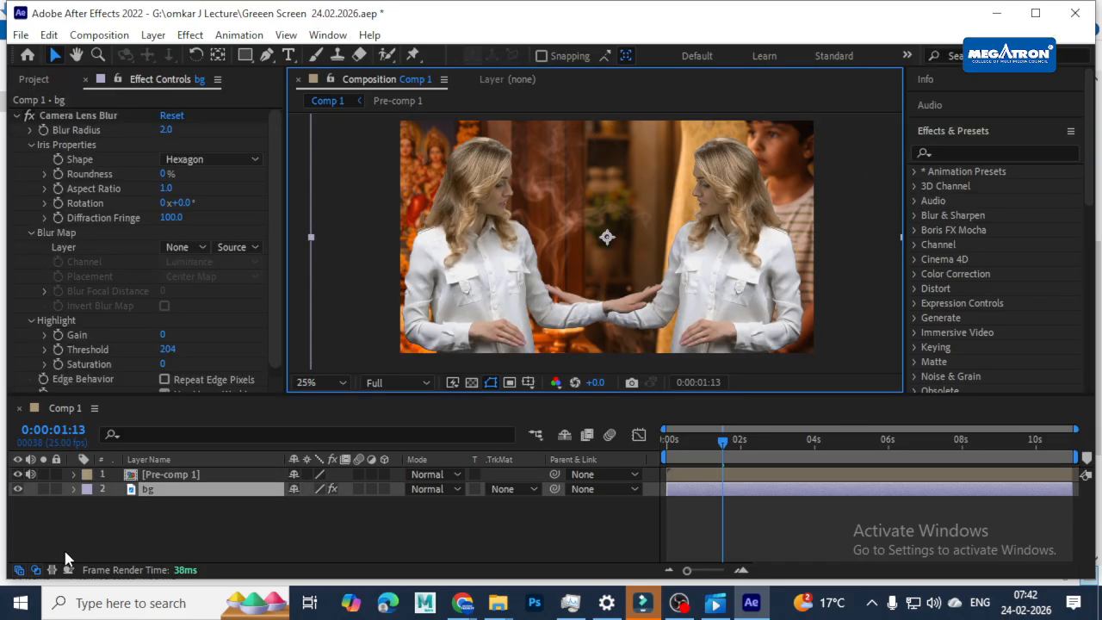
key("ctrl+Up")
Apply the Exposure color correction effect to Pre-comp 1 and lower its master exposure to -0.17
left_click(979, 153)
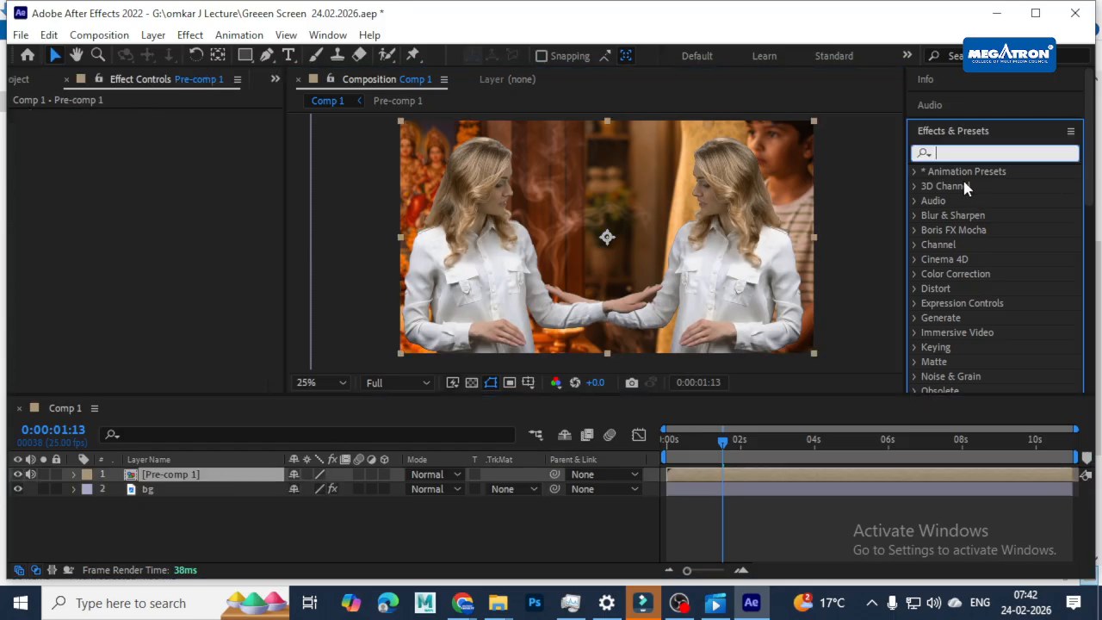
type("ec")
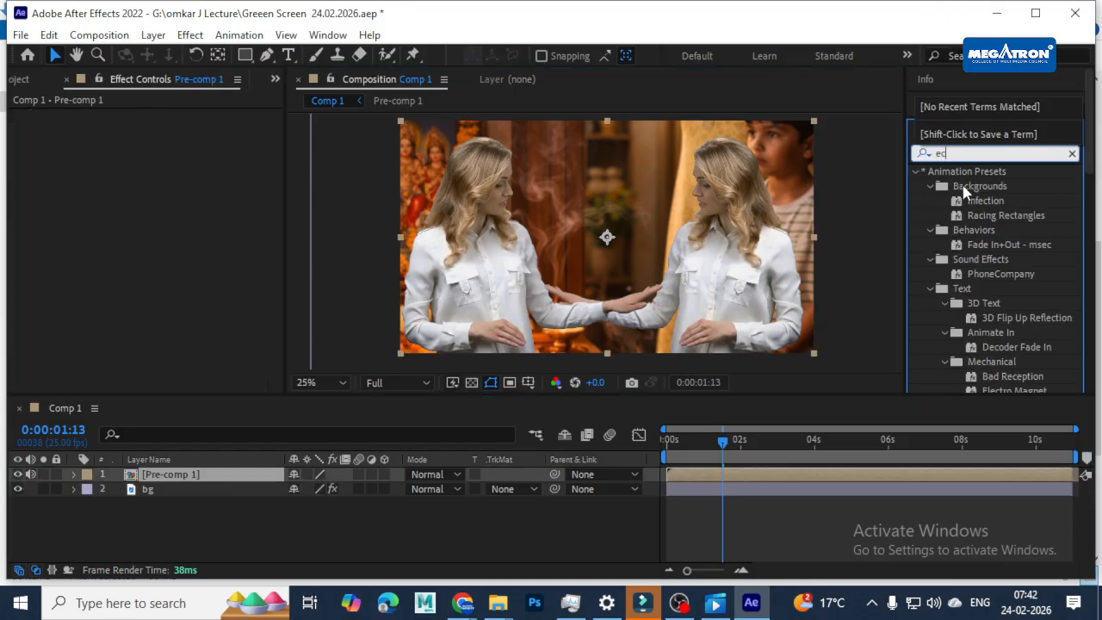
type("p")
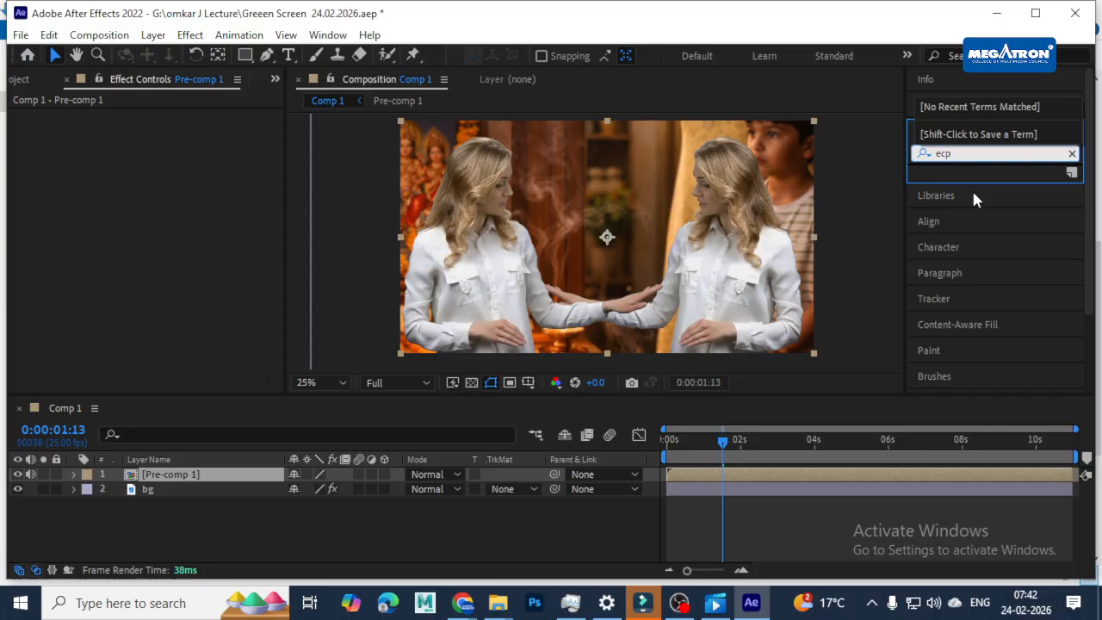
key("BackSpace")
key("BackSpace")
type("xpo")
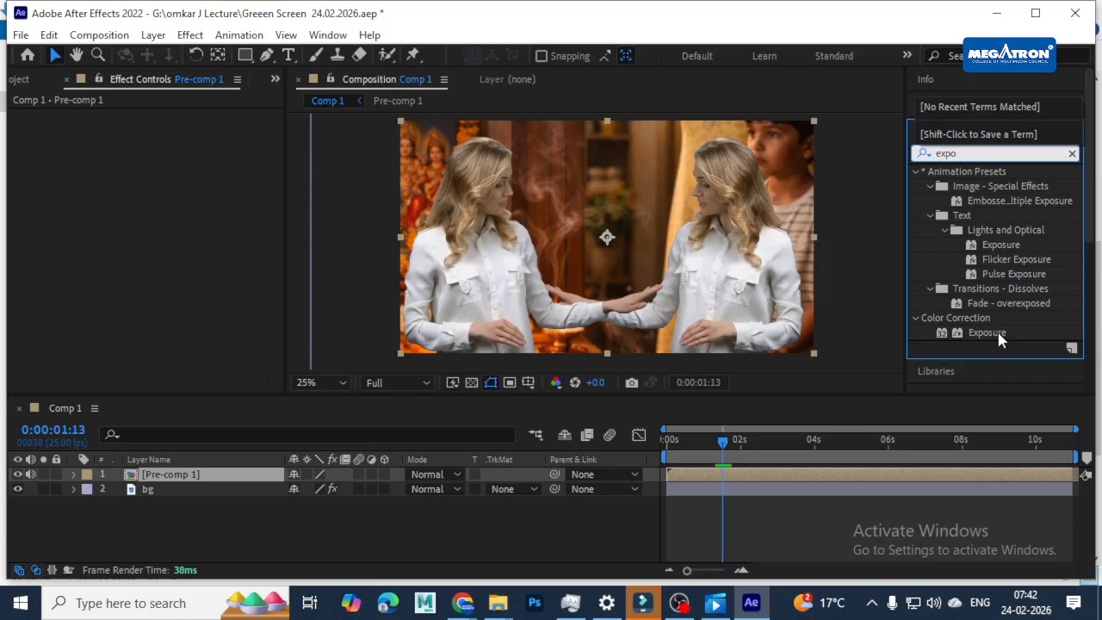
left_click_drag(998, 338, 698, 471)
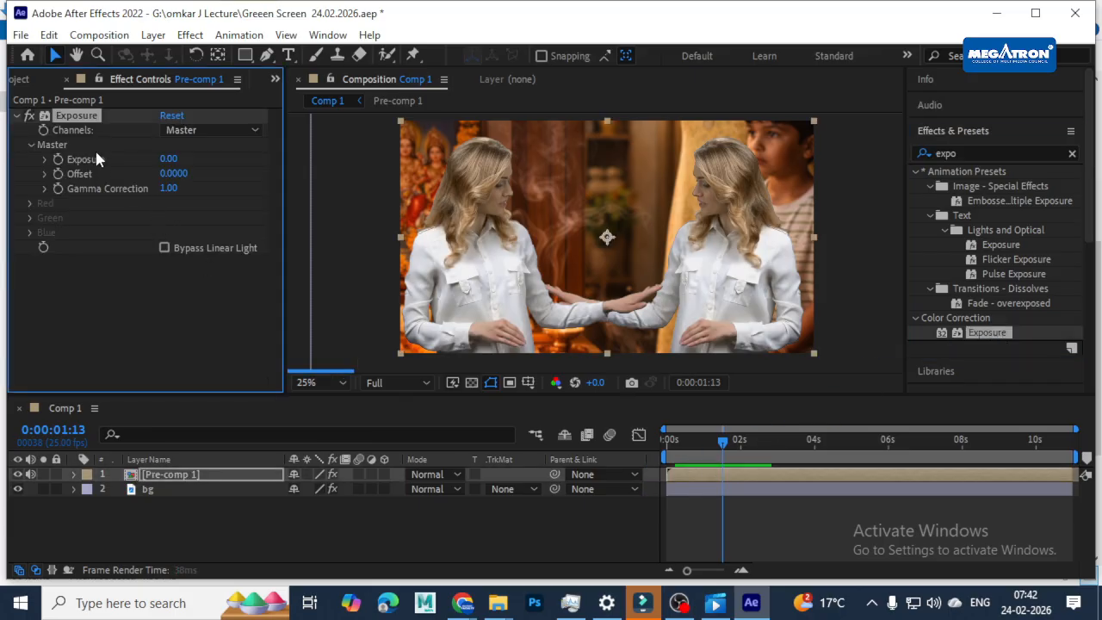
left_click_drag(165, 158, 158, 155)
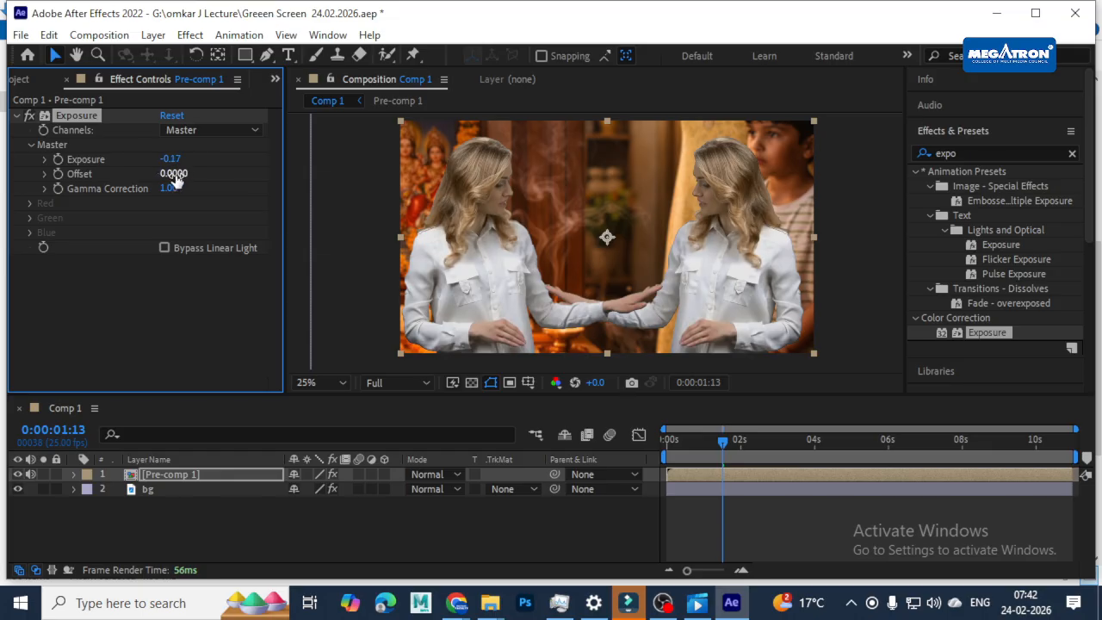
Apply the Curves effect to Pre-comp 1 and pull the middle of its RGB curve slightly down to darken the midtones
left_click(967, 154)
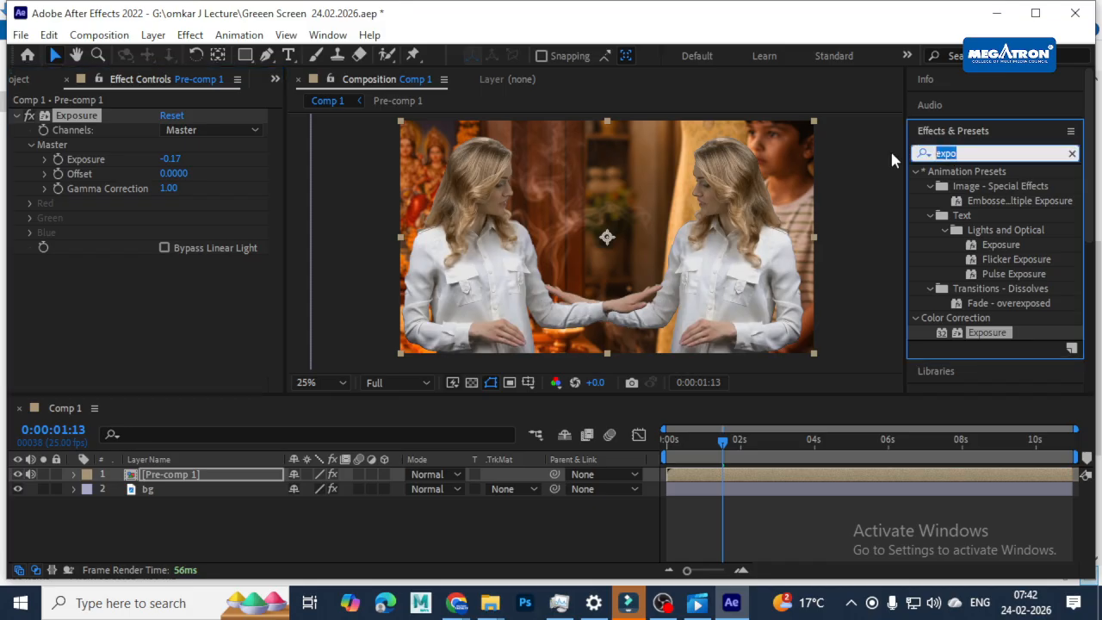
type("curv")
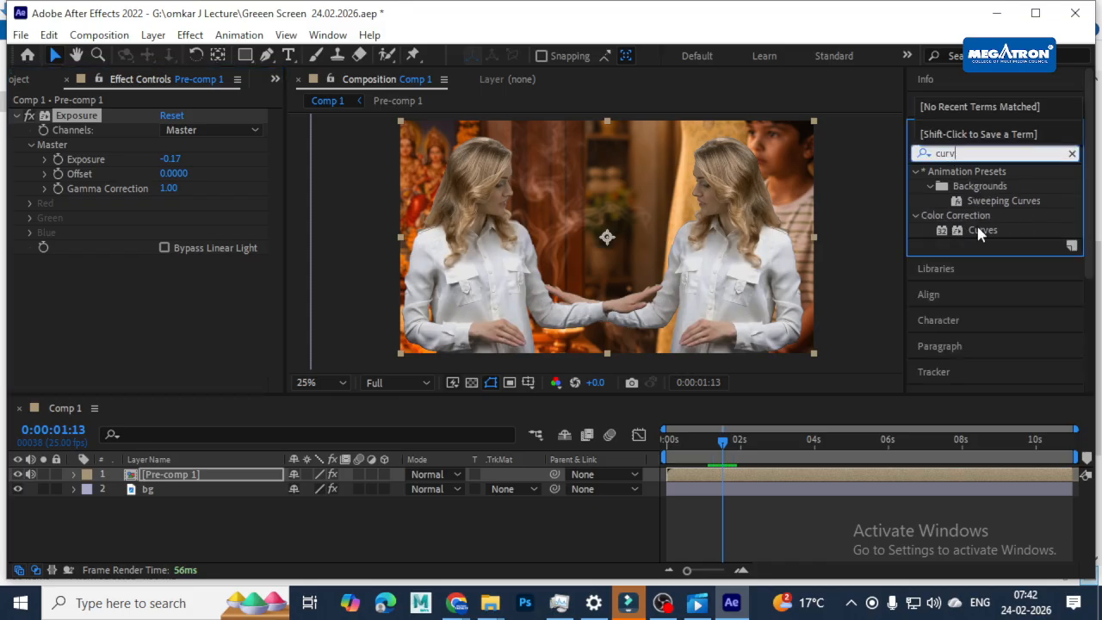
left_click_drag(980, 230, 706, 477)
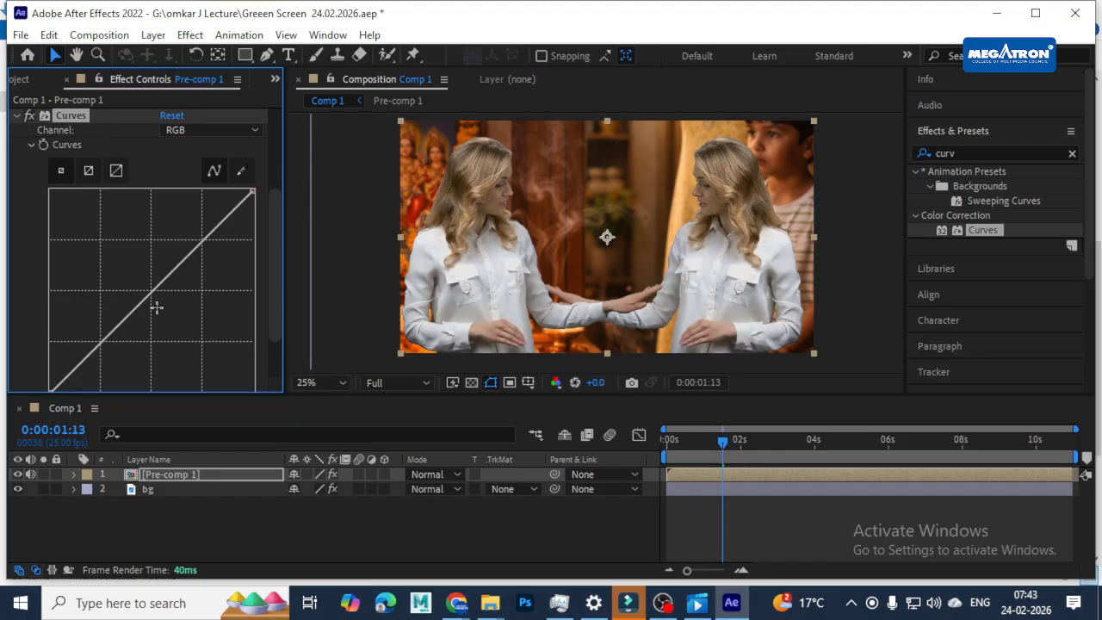
mouse_move(160, 276)
left_mouse_down()
mouse_move(145, 274)
mouse_move(169, 288)
left_mouse_up()
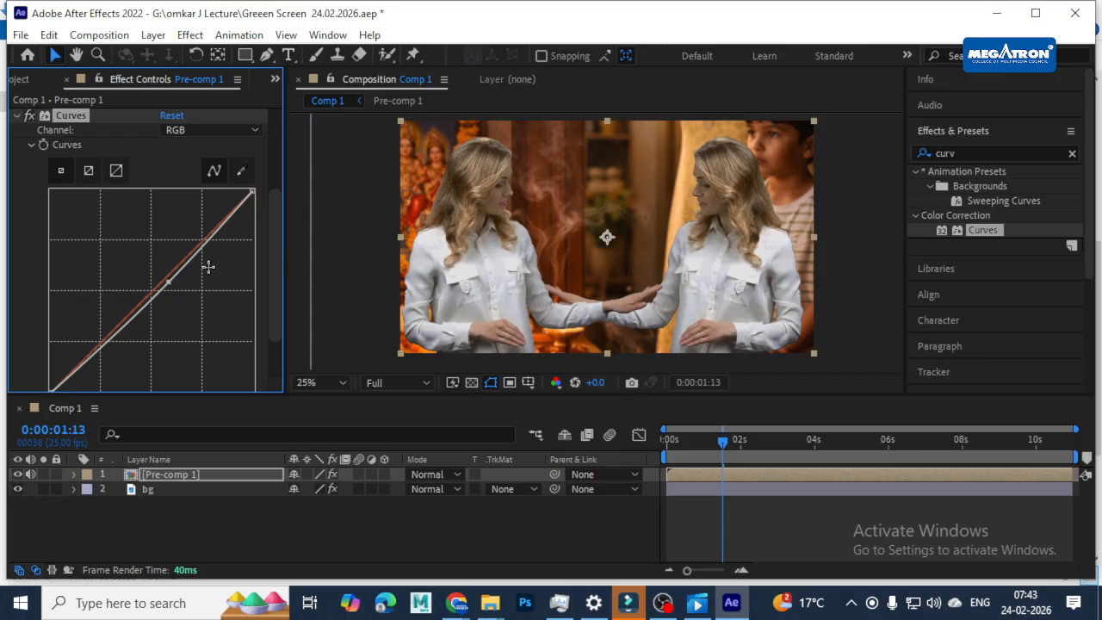
Pull the midtones and shadows of Pre-comp 1's RGB curve further down and preview the composite from the start
left_click_drag(165, 283, 169, 287)
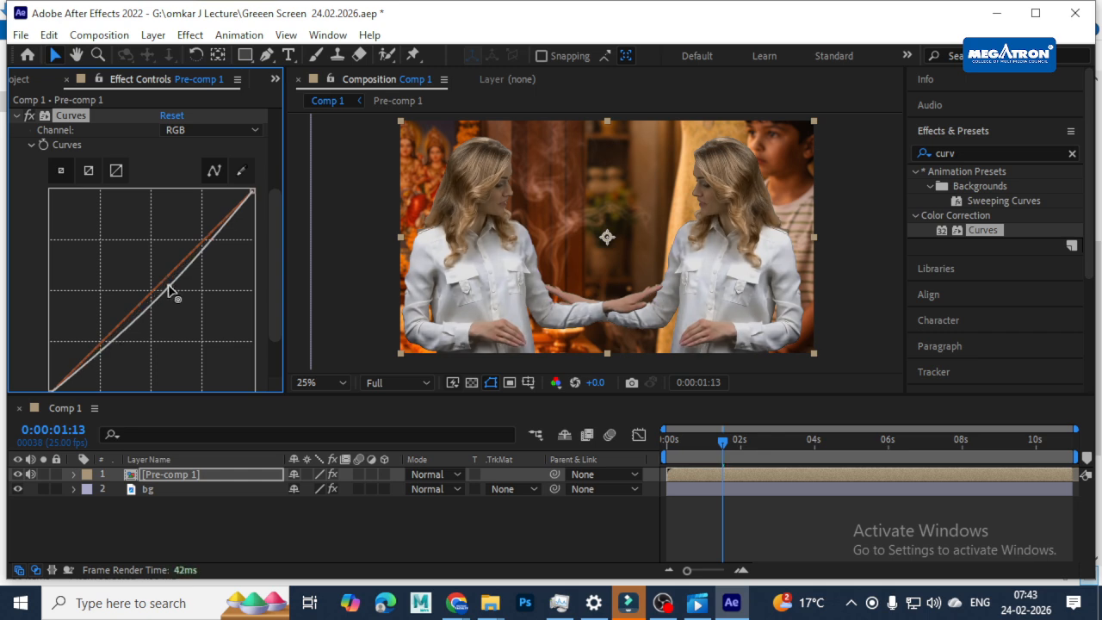
left_click_drag(85, 347, 92, 369)
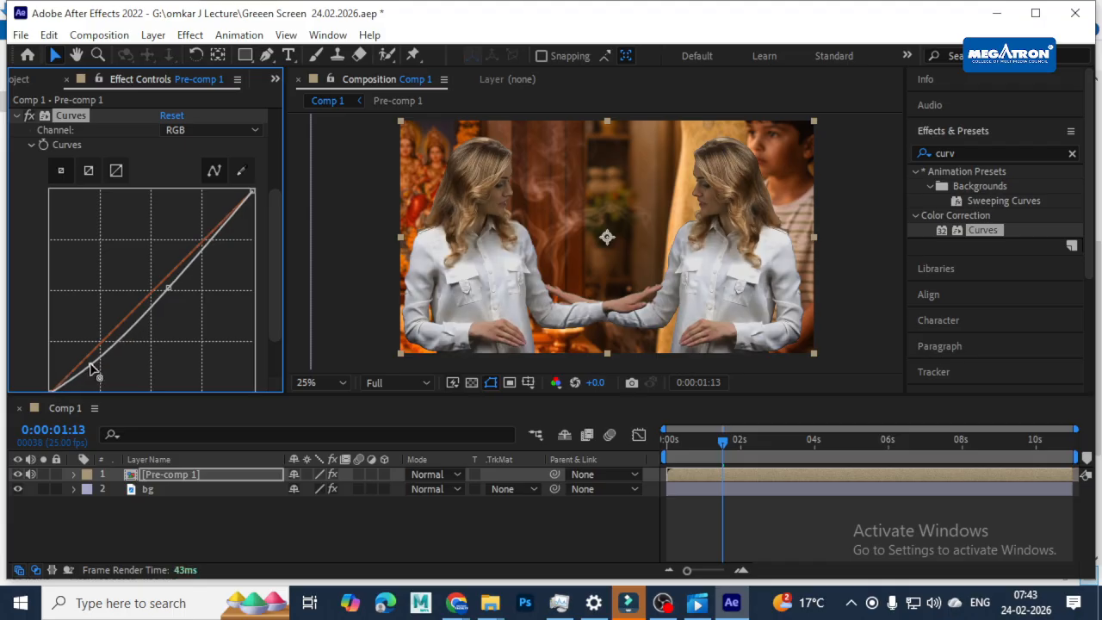
left_click(724, 454)
key("Home")
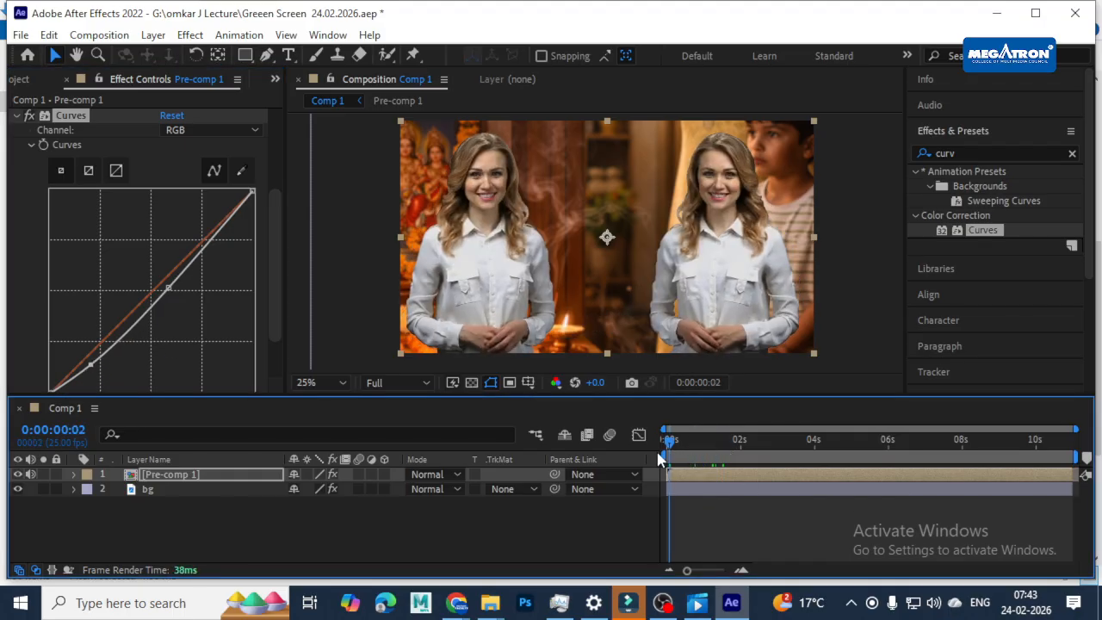
key("space")
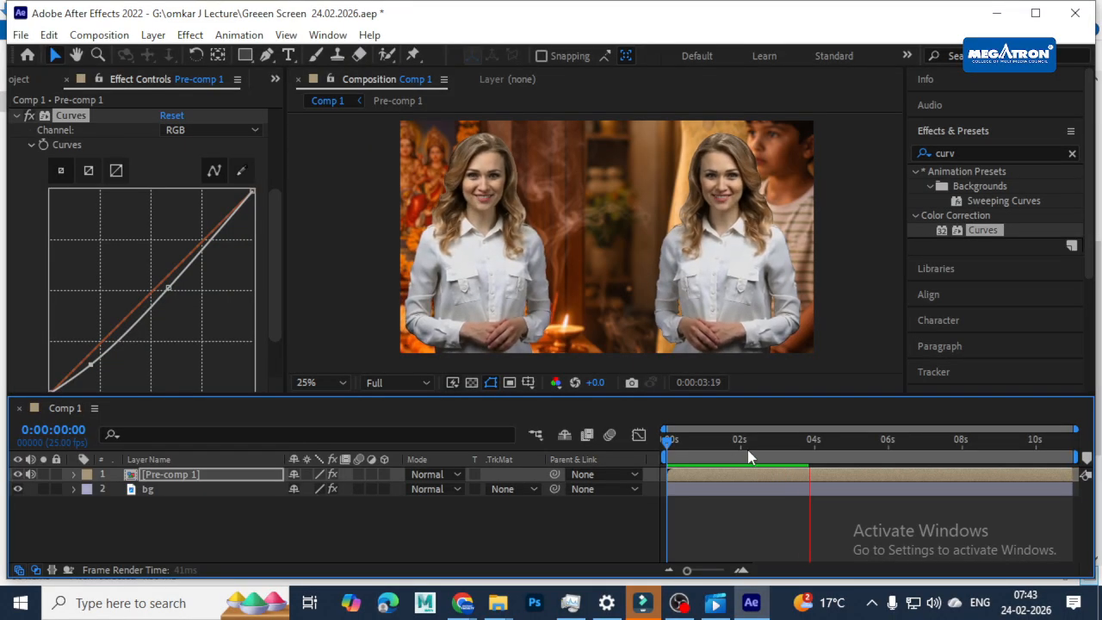
key("space")
left_click(235, 524)
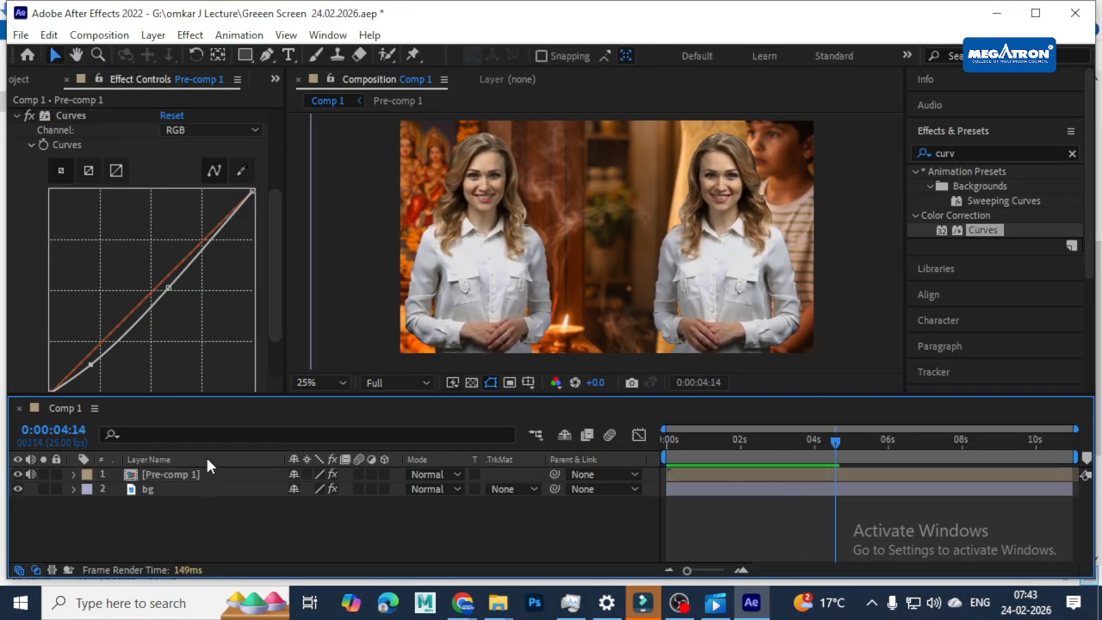
Add a text layer reading "megatrone" over the composite with the Type tool
left_click(204, 476)
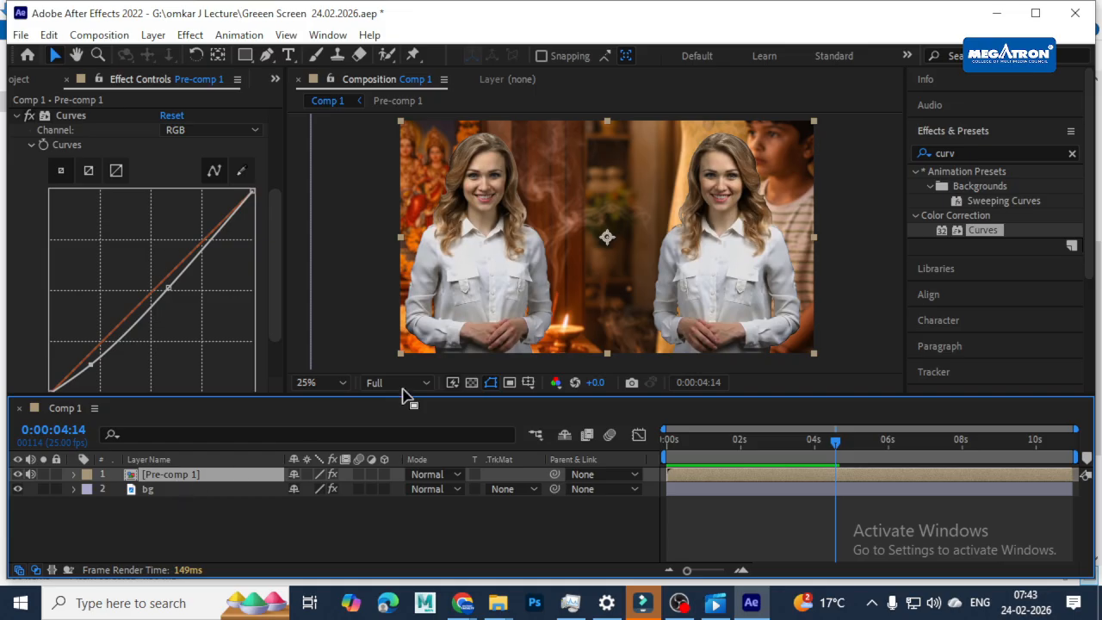
left_click(289, 55)
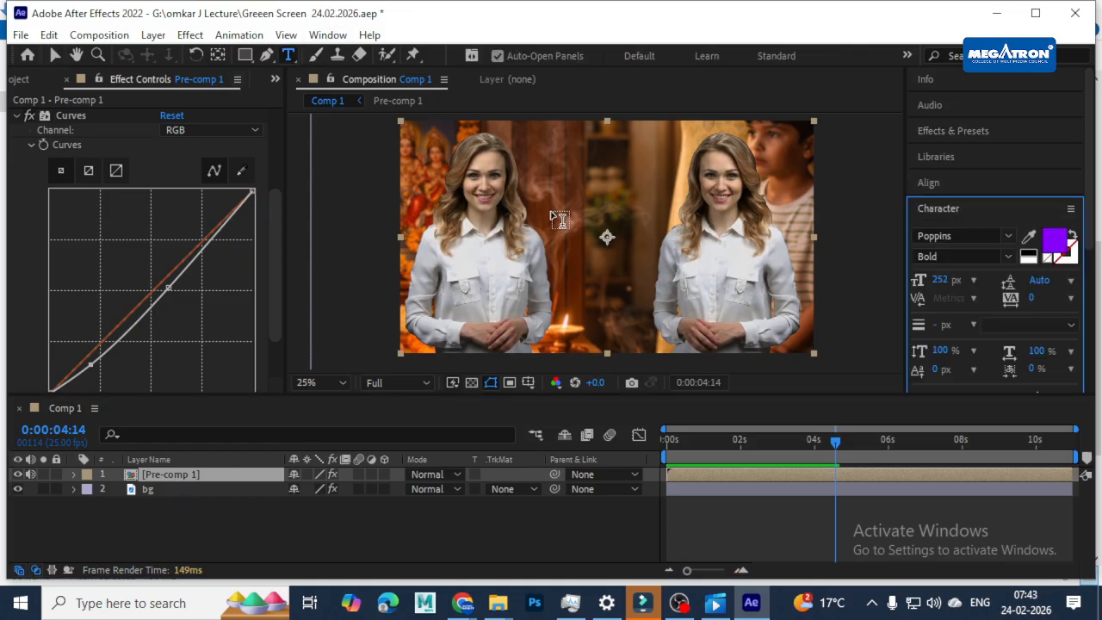
left_click(524, 228)
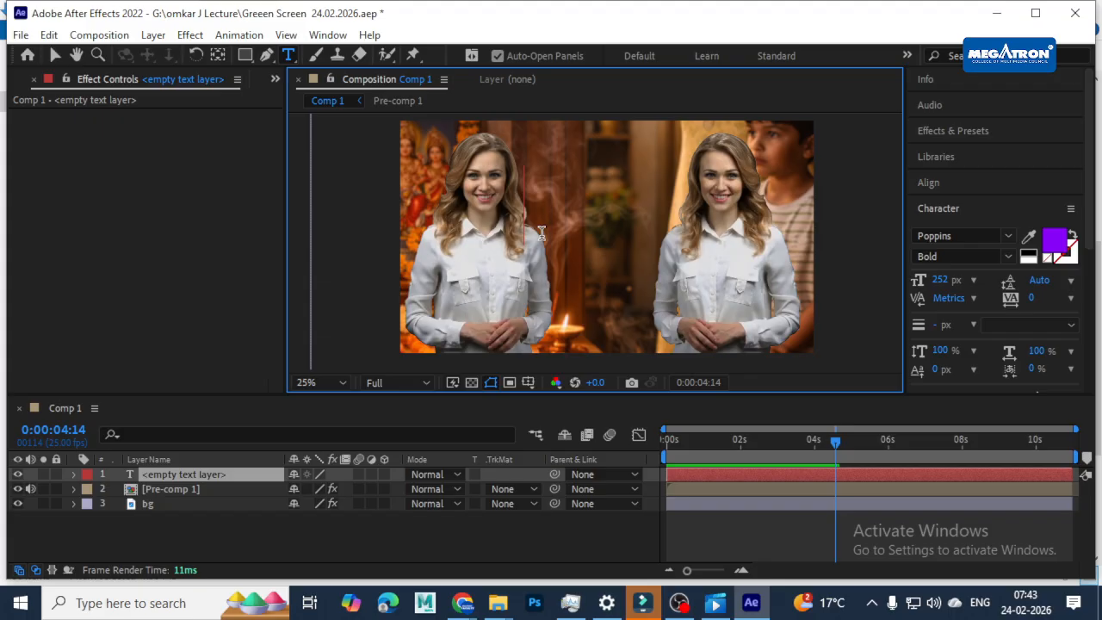
type("M<")
key("BackSpace")
key("BackSpace")
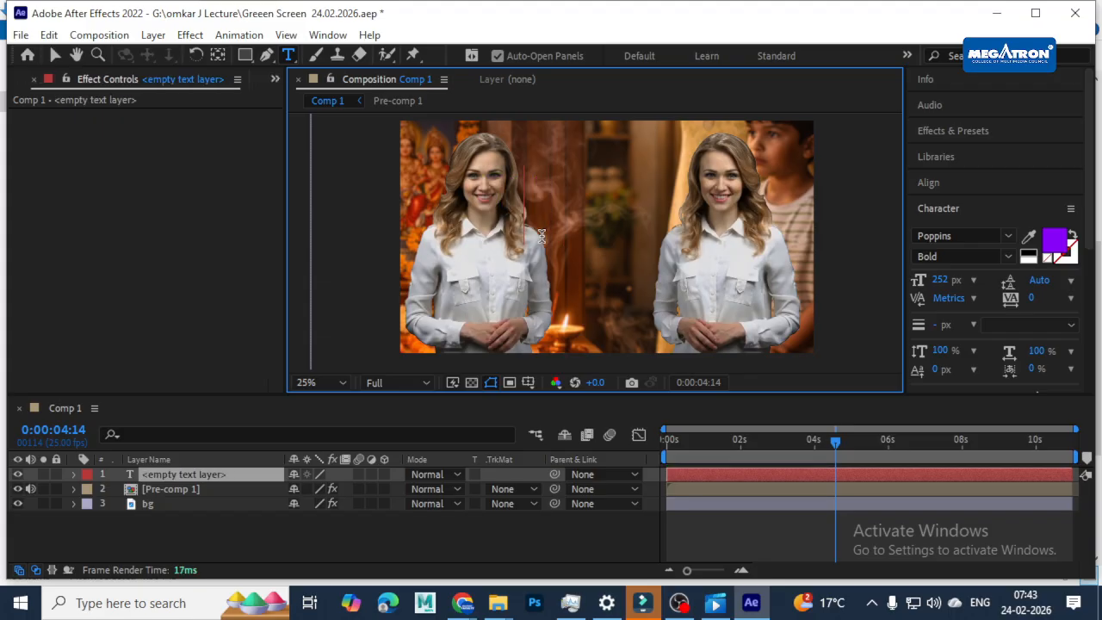
type("megatro")
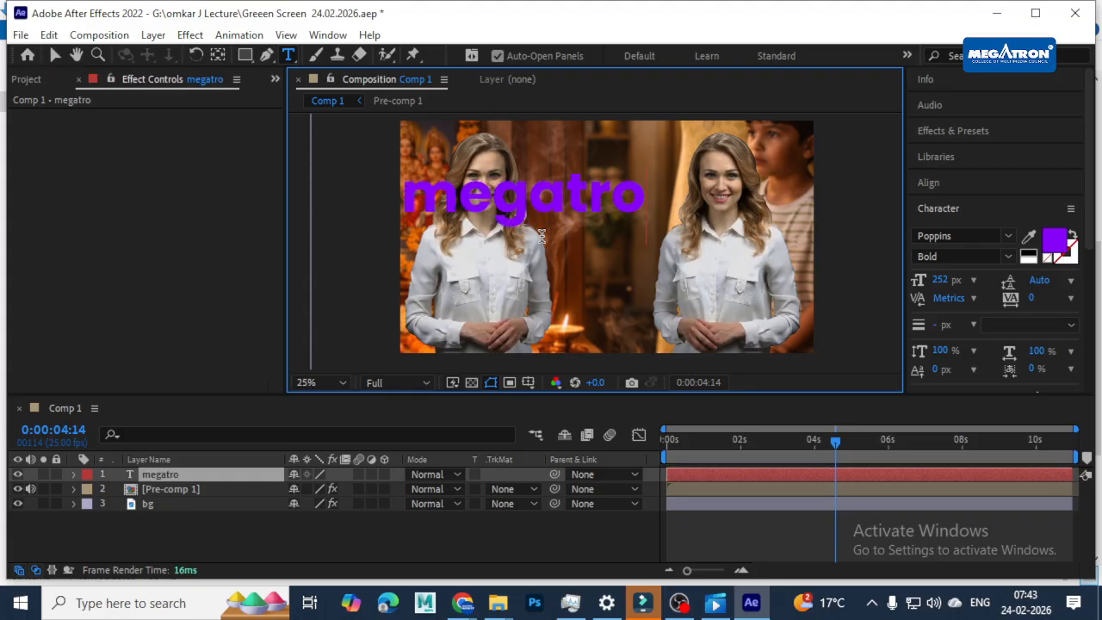
type("ne")
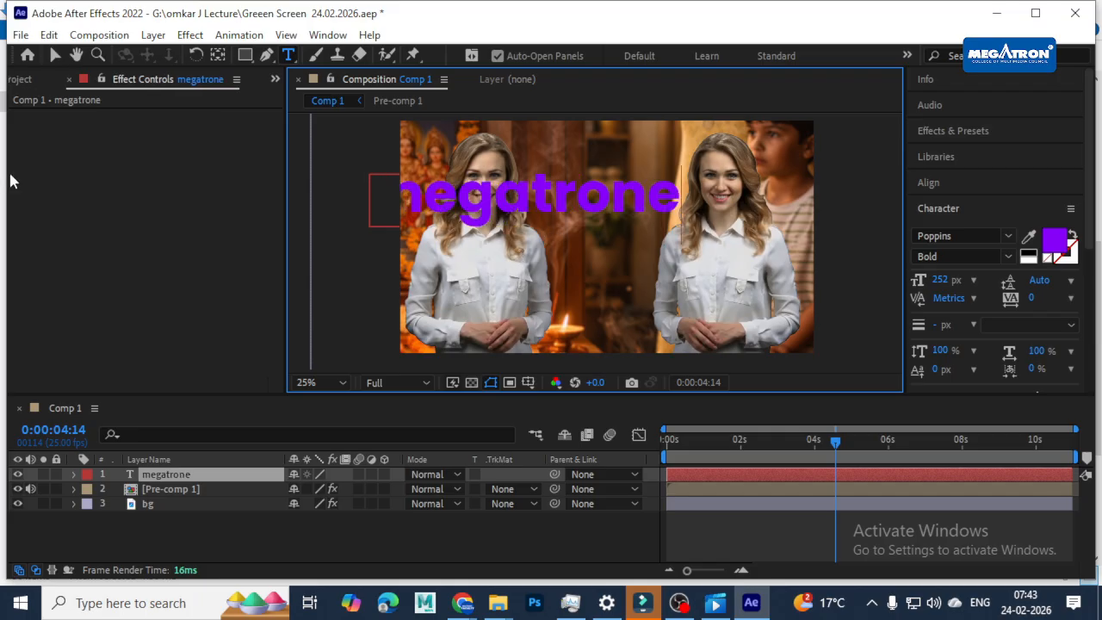
Scale down the megatrone text and place it between the two women at face height
left_click(54, 54)
left_click_drag(618, 196, 632, 221)
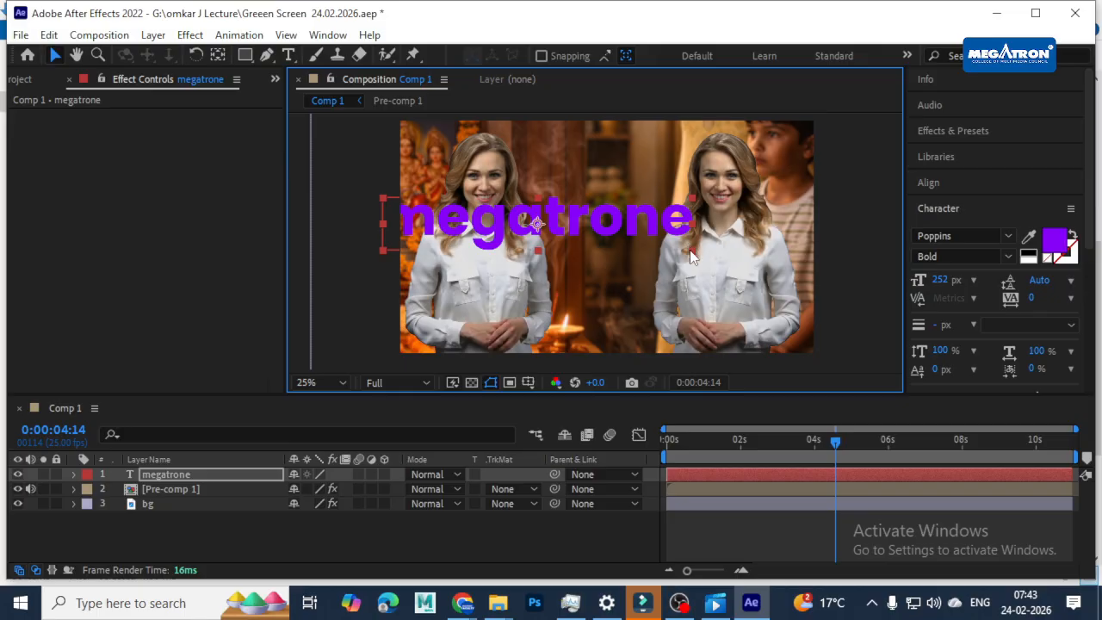
left_click_drag(693, 256, 657, 219)
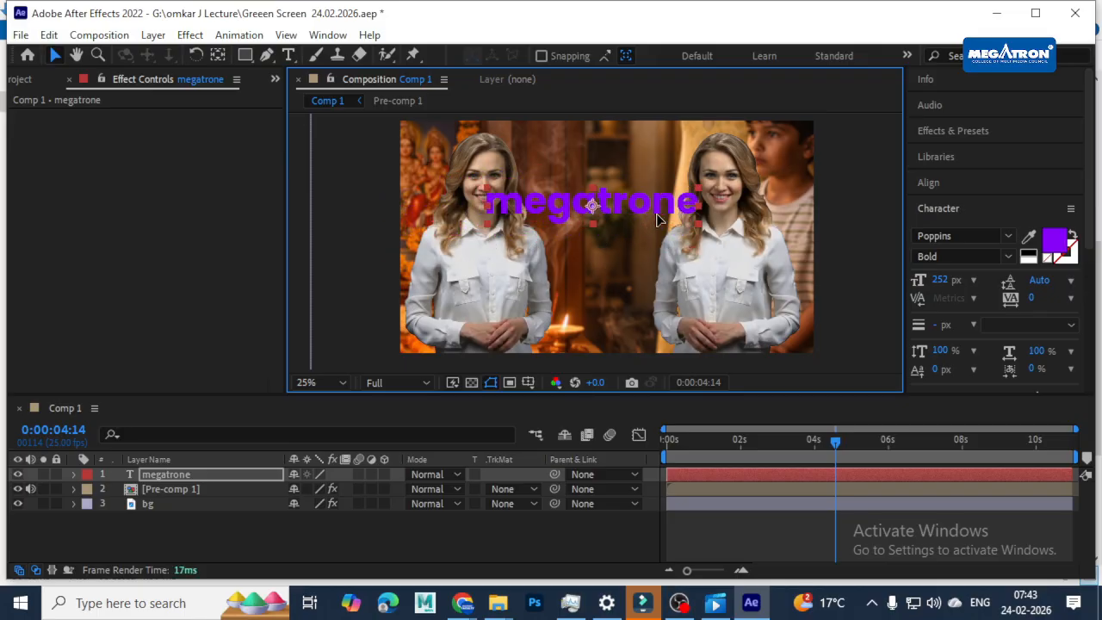
Recolor the megatrone text to cyan 02E4F8 and place its layer between Pre-comp 1 and bg
left_click(1064, 249)
left_click_drag(804, 383, 807, 447)
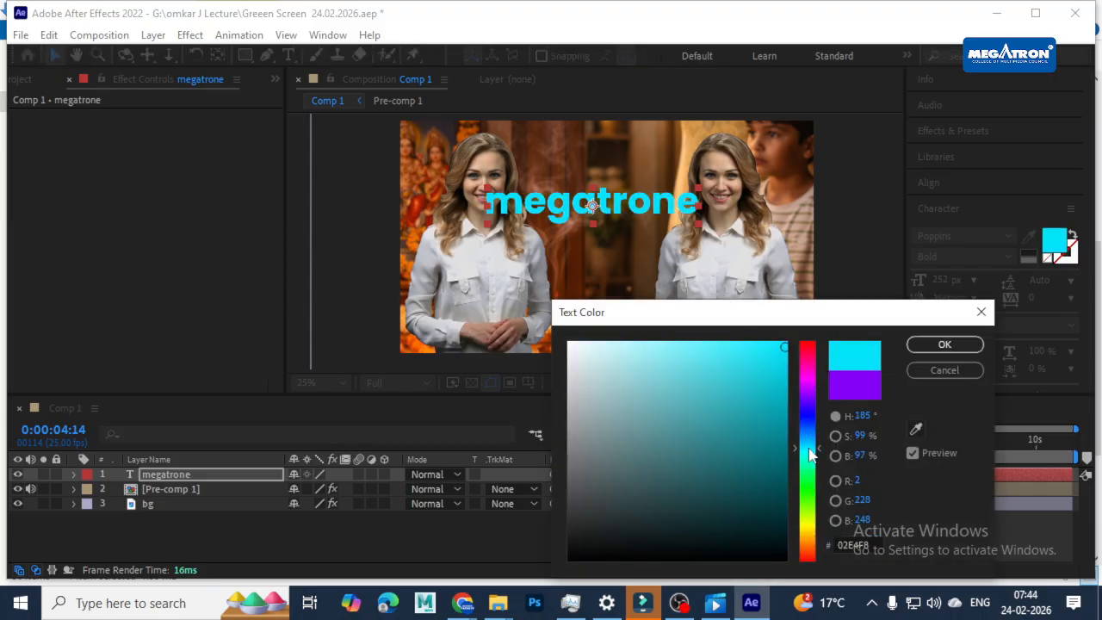
left_click(917, 346)
left_click_drag(184, 474, 186, 496)
left_click_drag(689, 441, 642, 445)
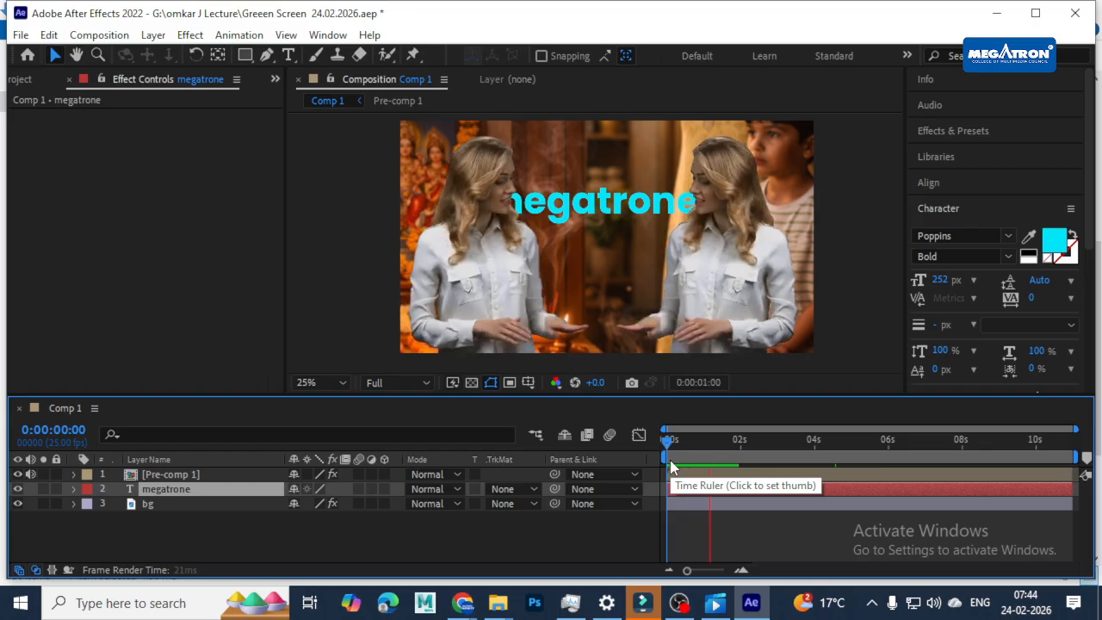
Apply the Typewriter animation preset to the megatrone layer and shift its Start keyframes to the beginning of the timeline
left_click(951, 130)
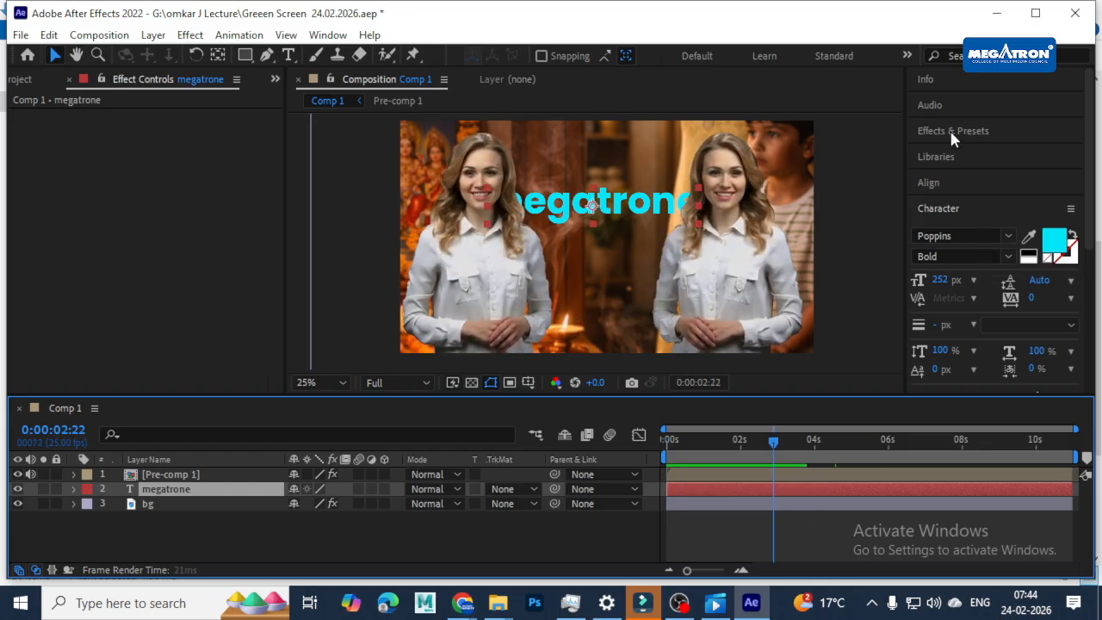
left_click(965, 150)
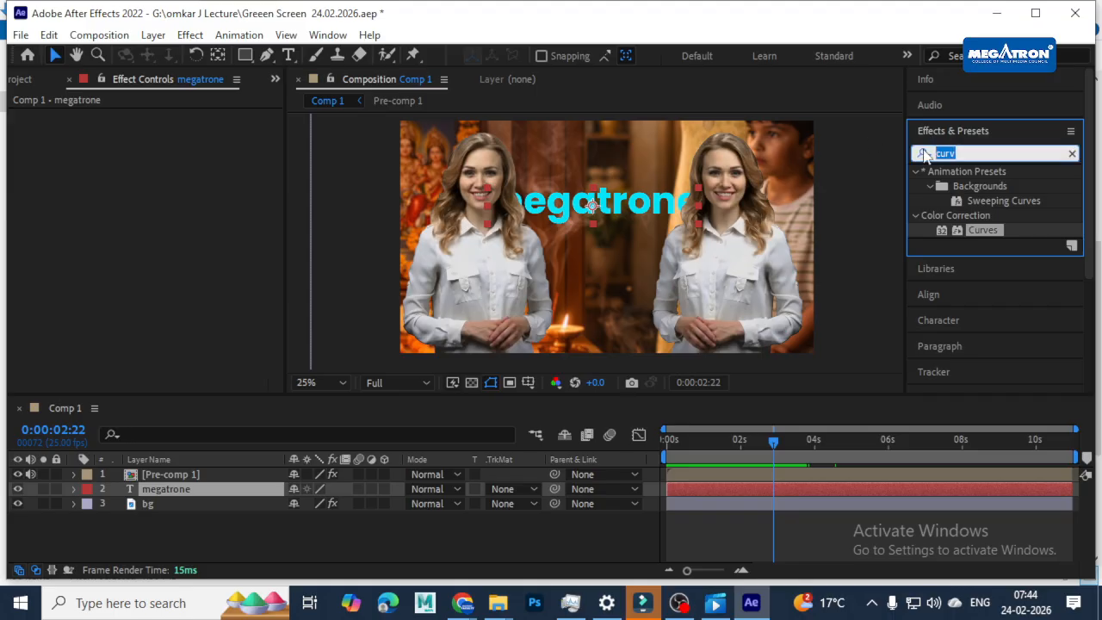
type("typ")
left_click_drag(1004, 245, 878, 521)
key("u")
left_click_drag(775, 519, 670, 521)
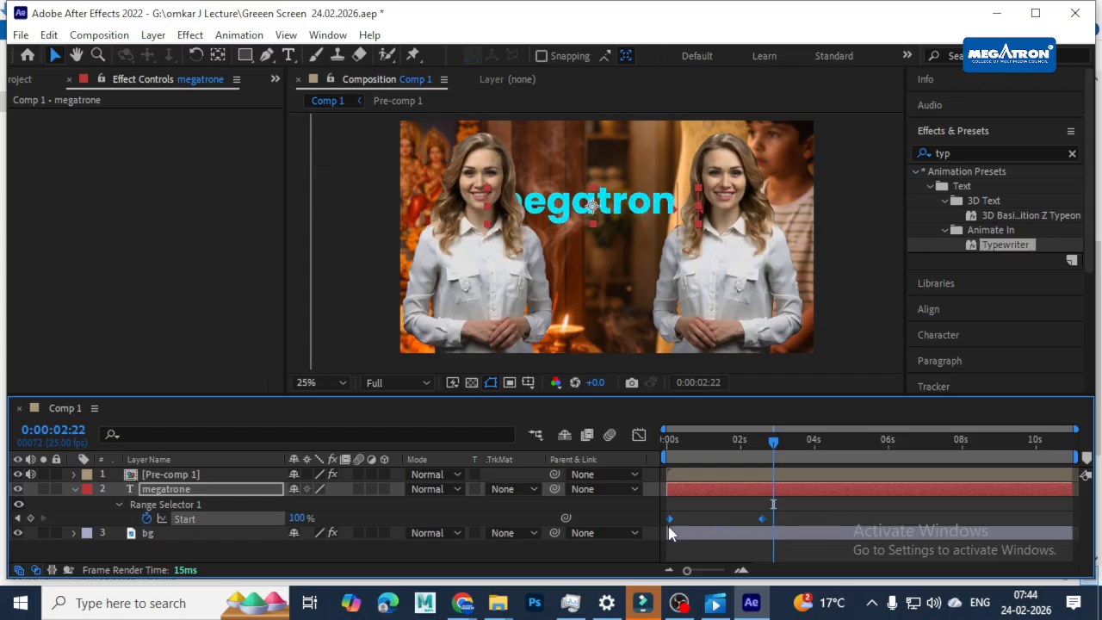
Shorten the typewriter animation by moving its last Start keyframe to about 1 second, previewing it from the start
key("Home")
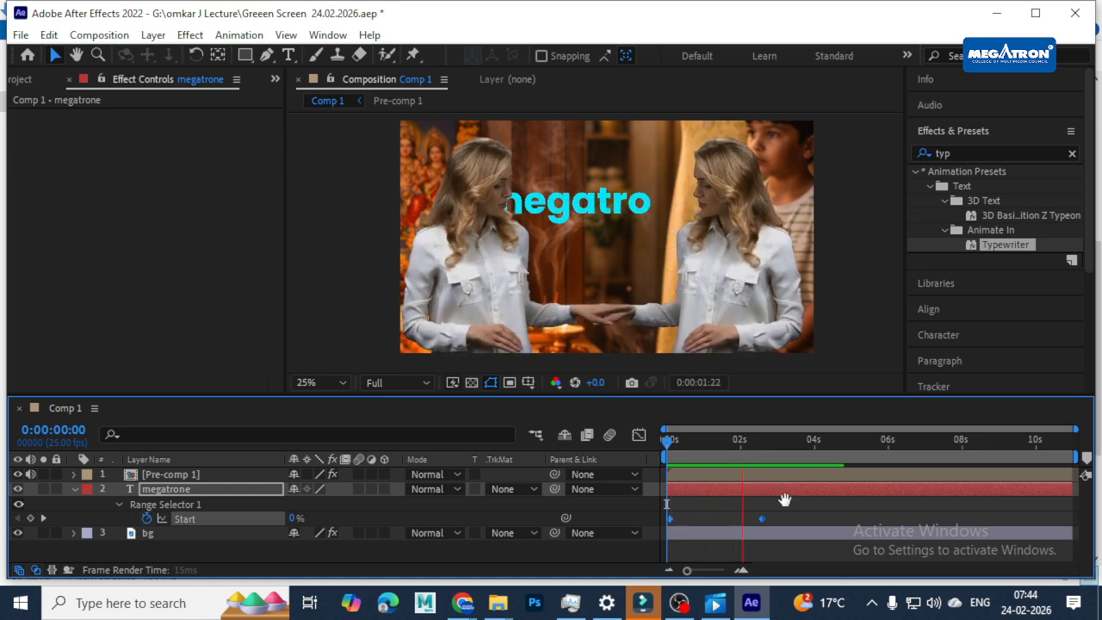
key("space")
left_click_drag(762, 520, 704, 524)
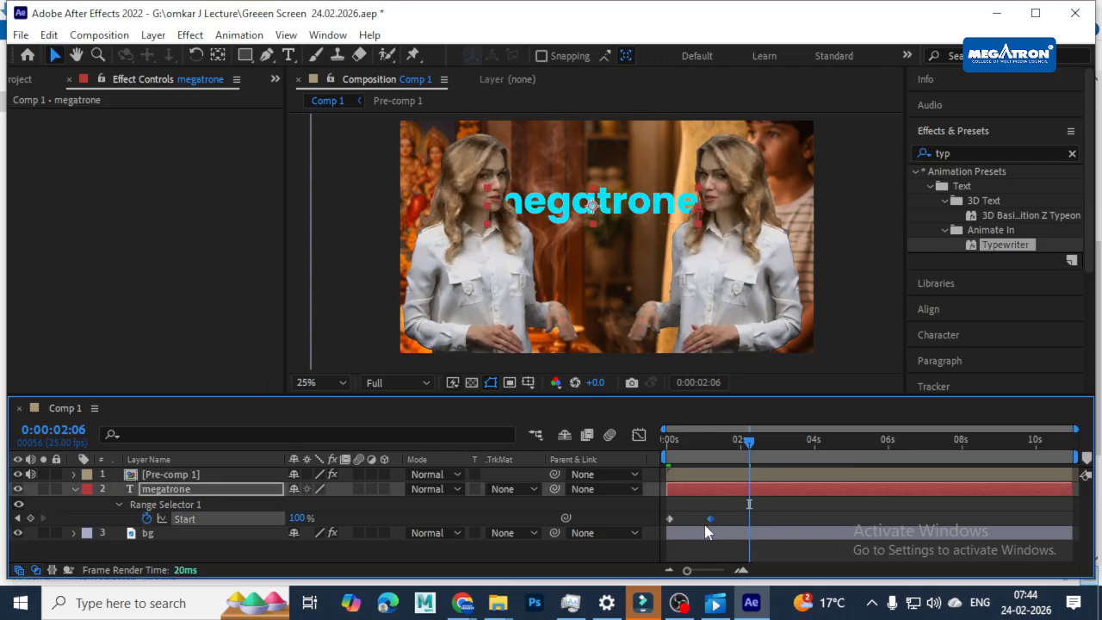
key("Home")
key("space")
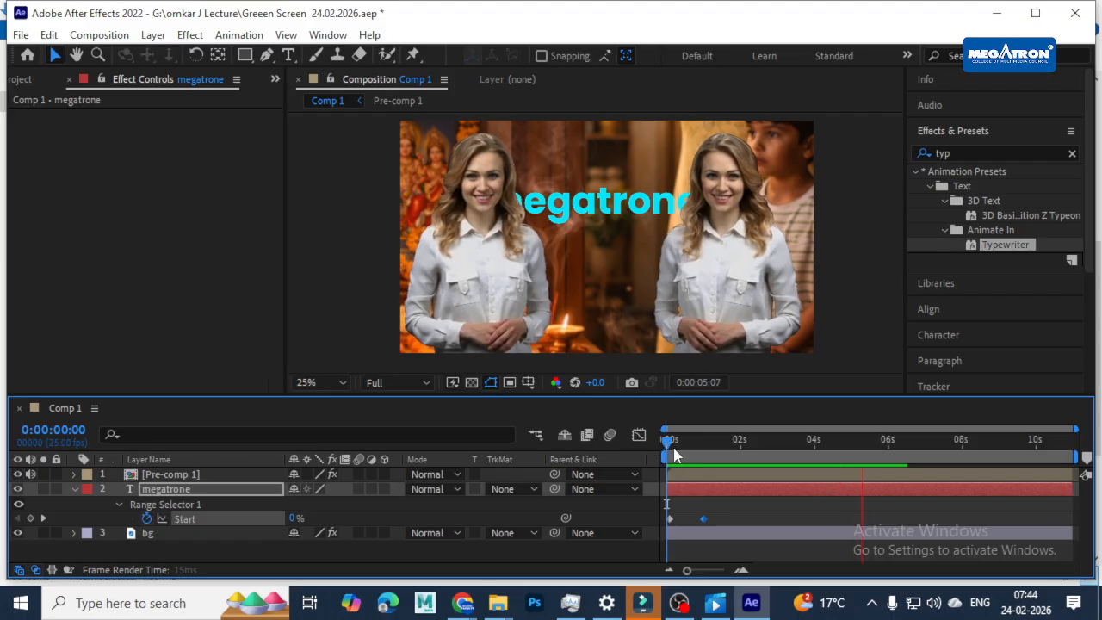
key("space")
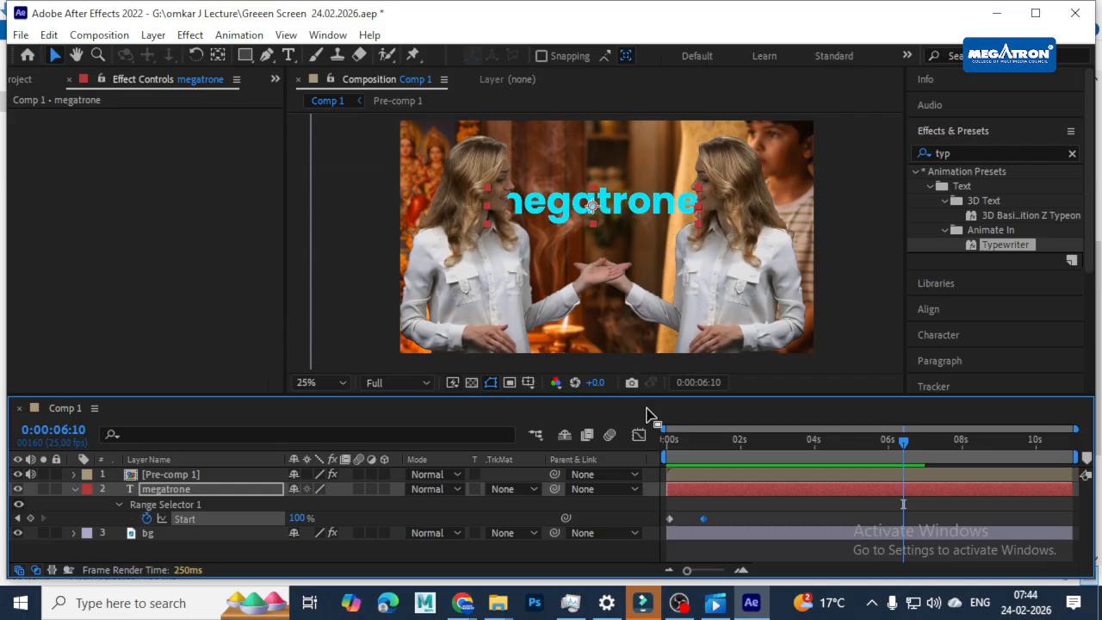
left_click(676, 443)
key("space")
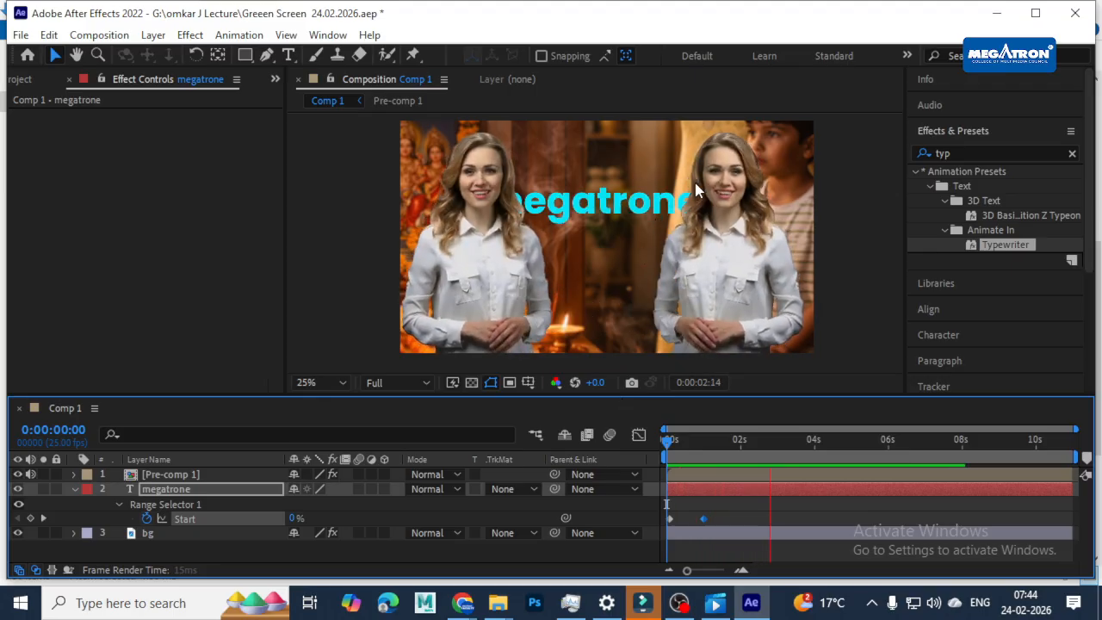
key("space")
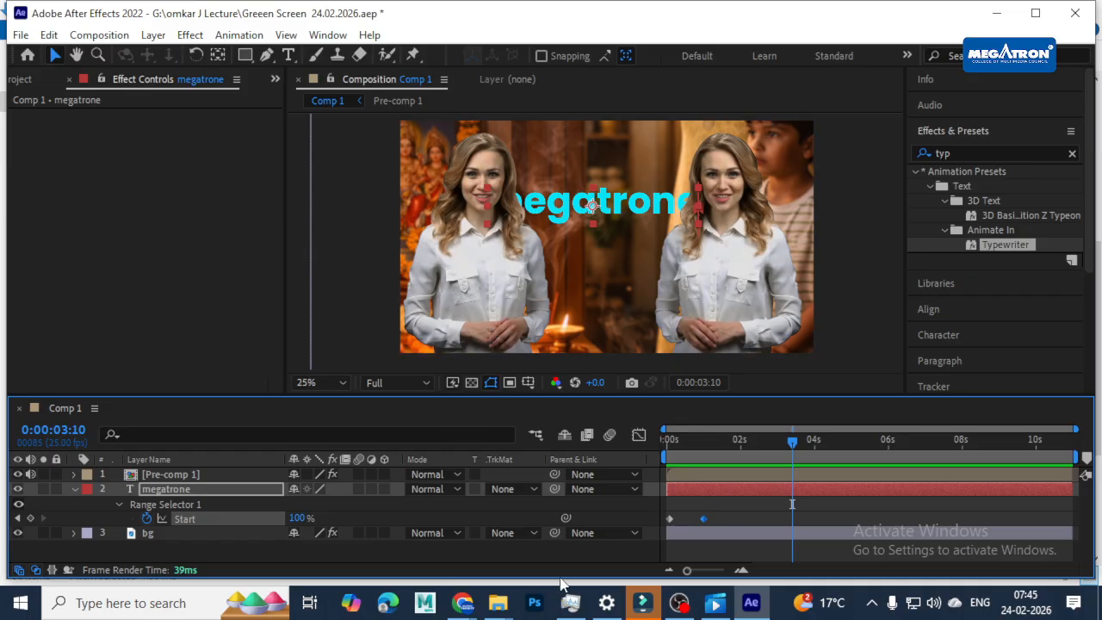
Switch to the Google Meet call in Chrome, leave the call, and bring OBS to the front
mouse_move(498, 602)
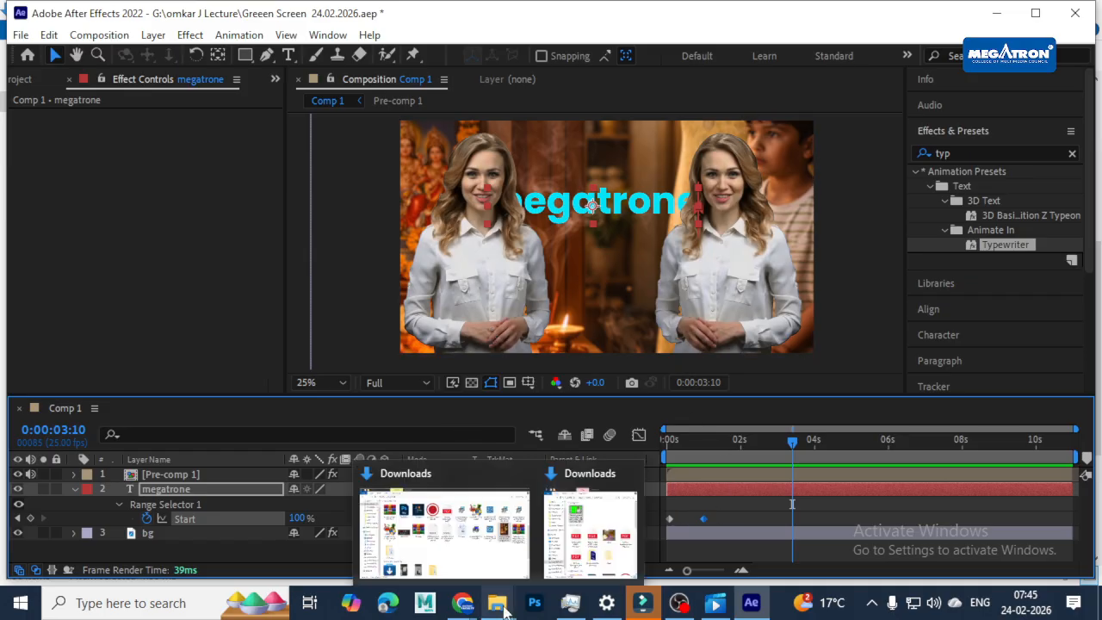
left_click(601, 553)
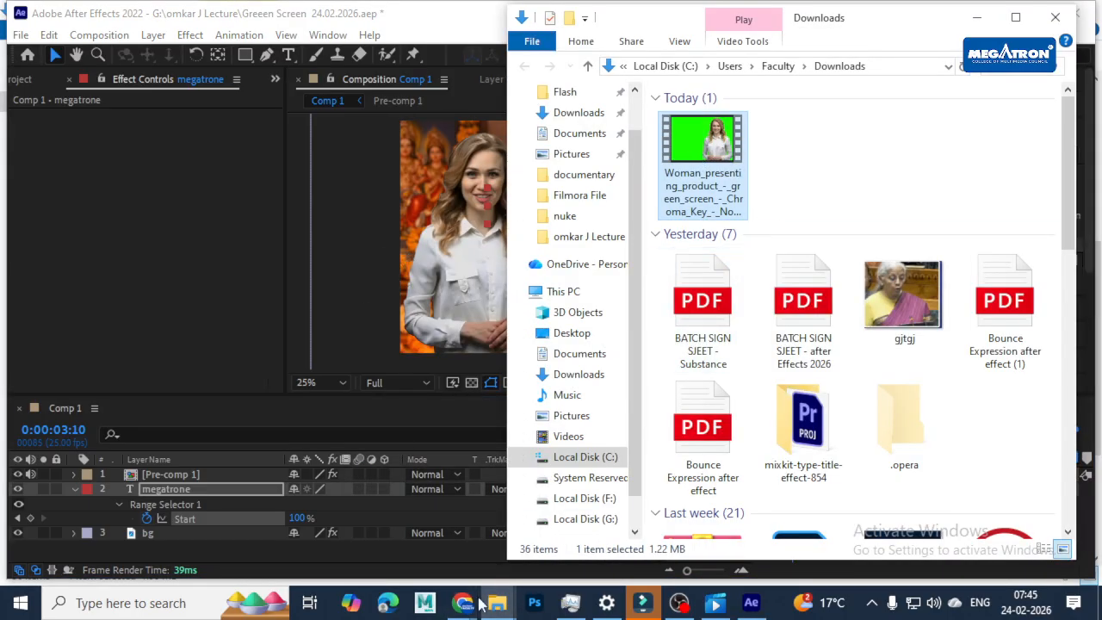
mouse_move(462, 602)
left_click(417, 540)
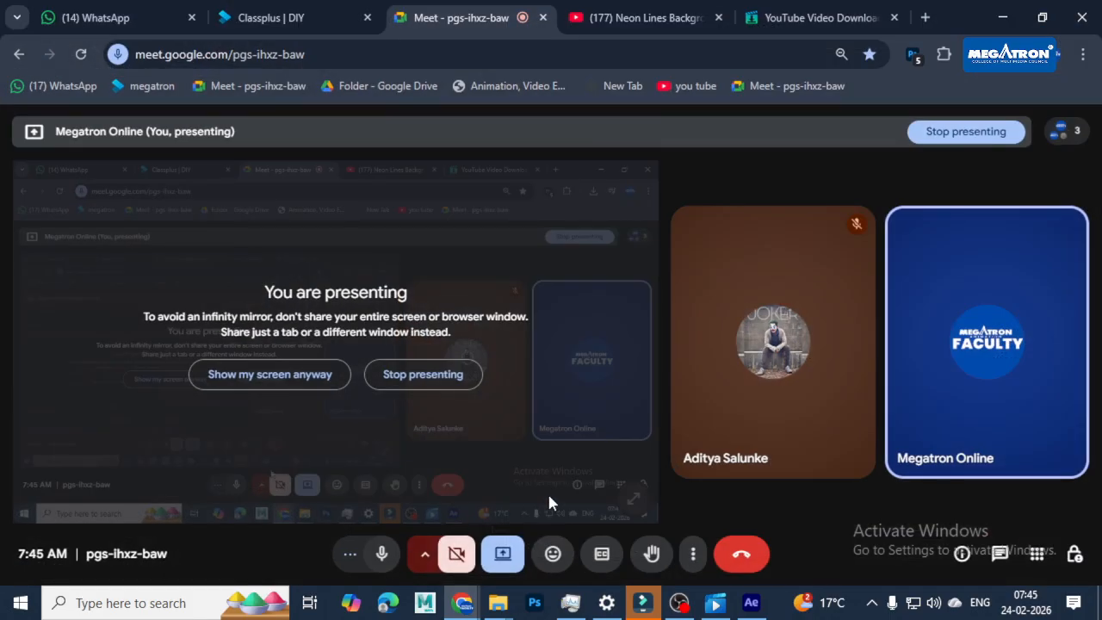
mouse_move(686, 434)
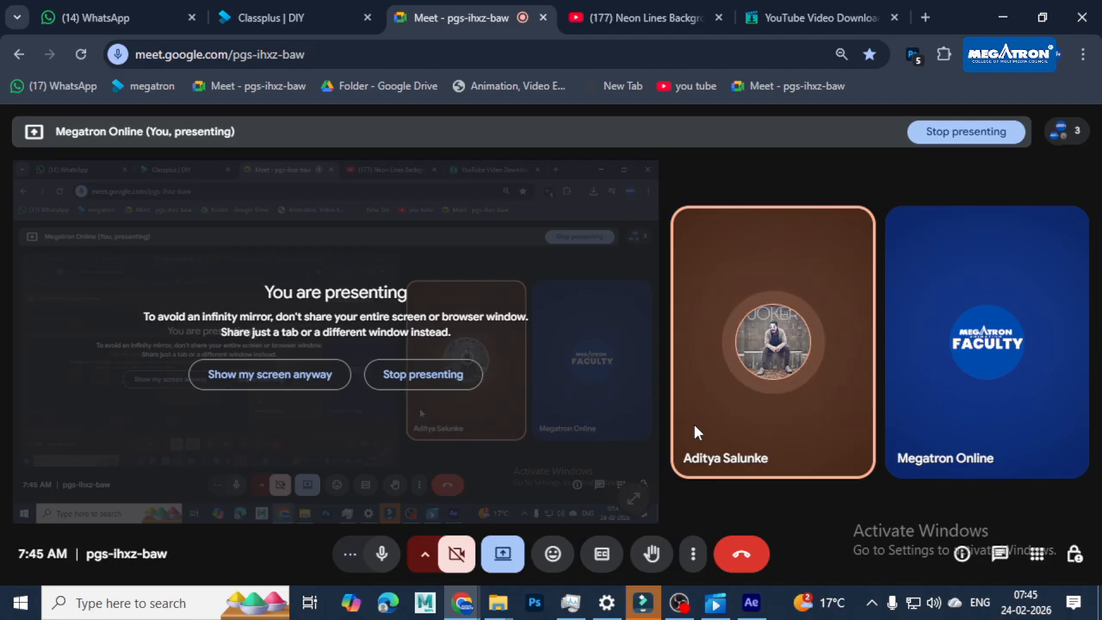
left_click(756, 551)
left_click(679, 603)
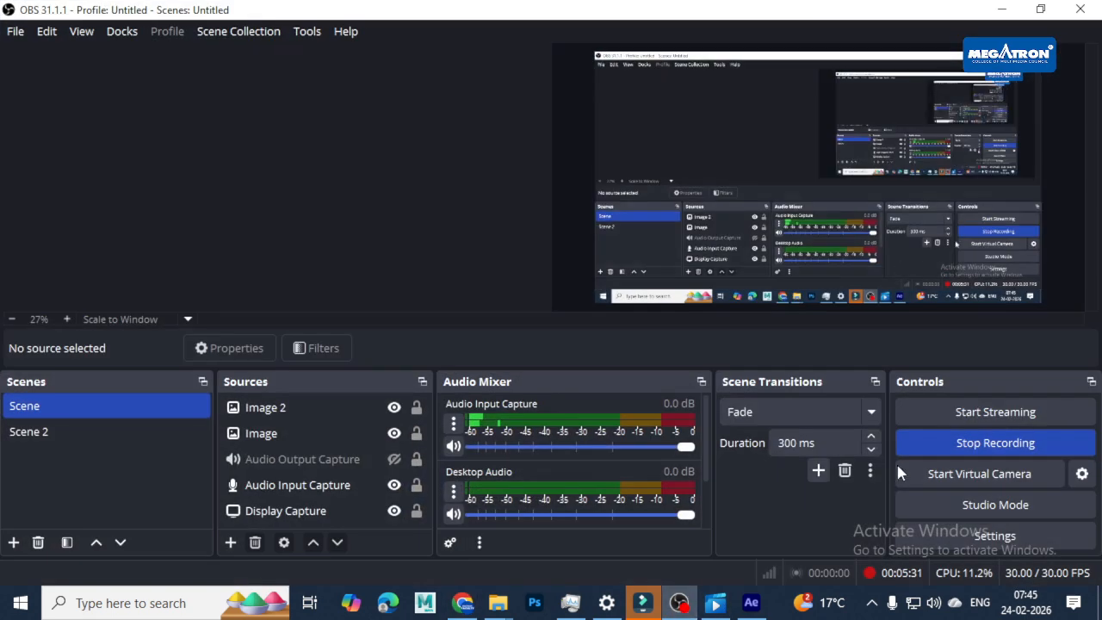